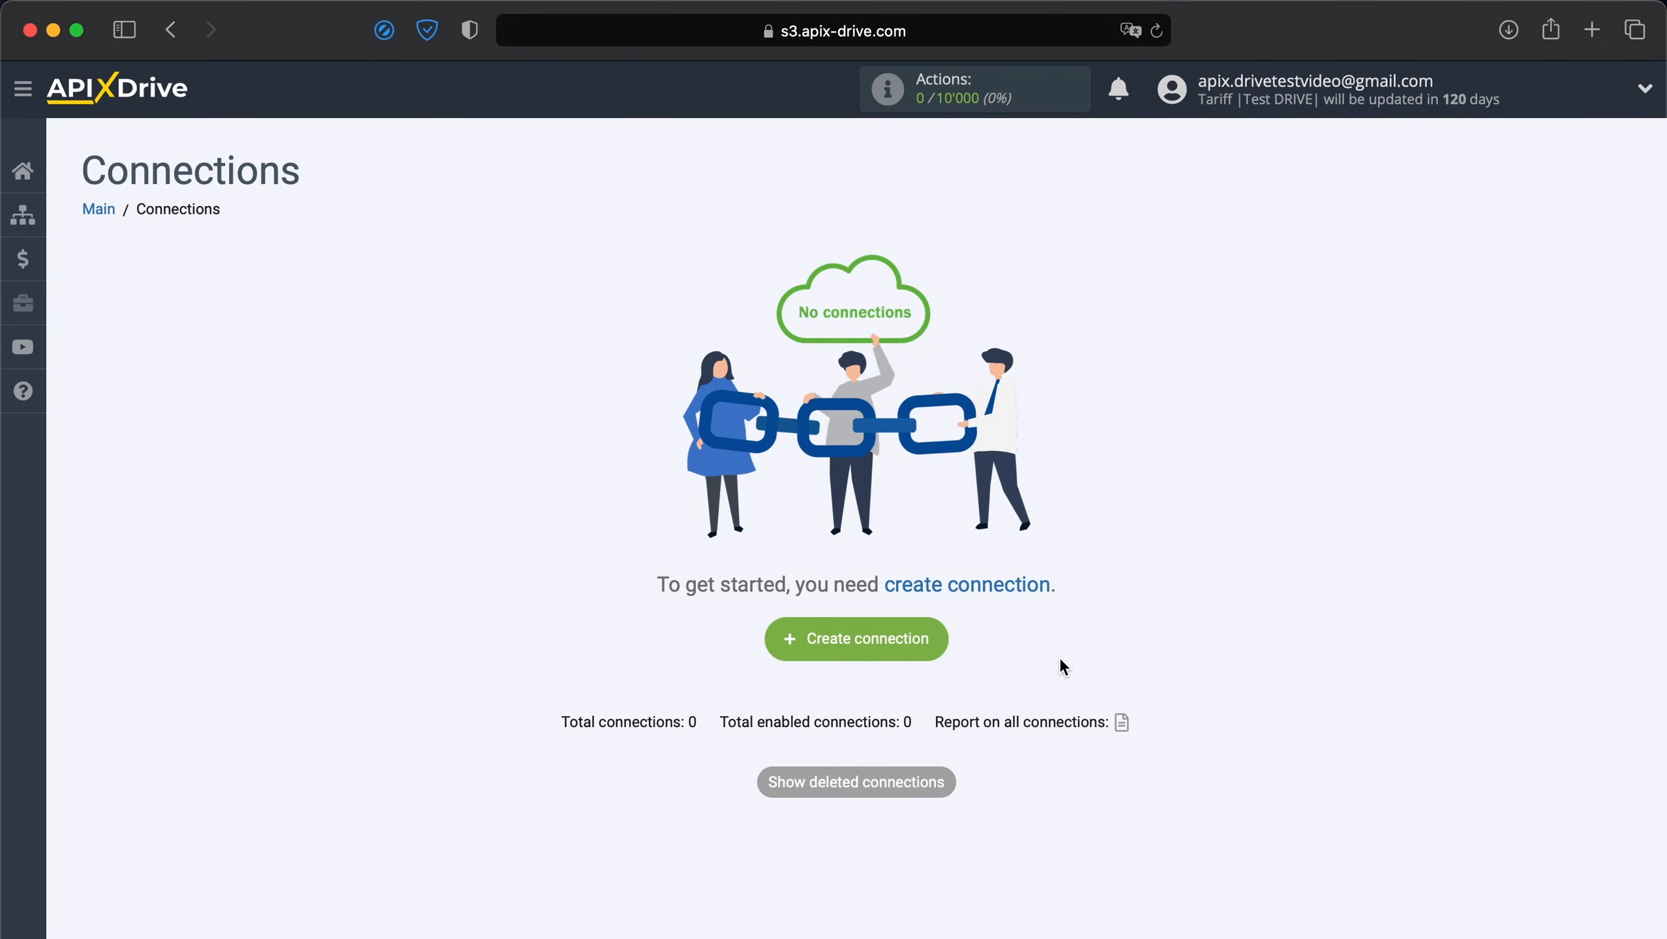
Start a new connection and choose Ecwid as the data source system.
{"action": "left_click", "coordinate": [894, 639]}
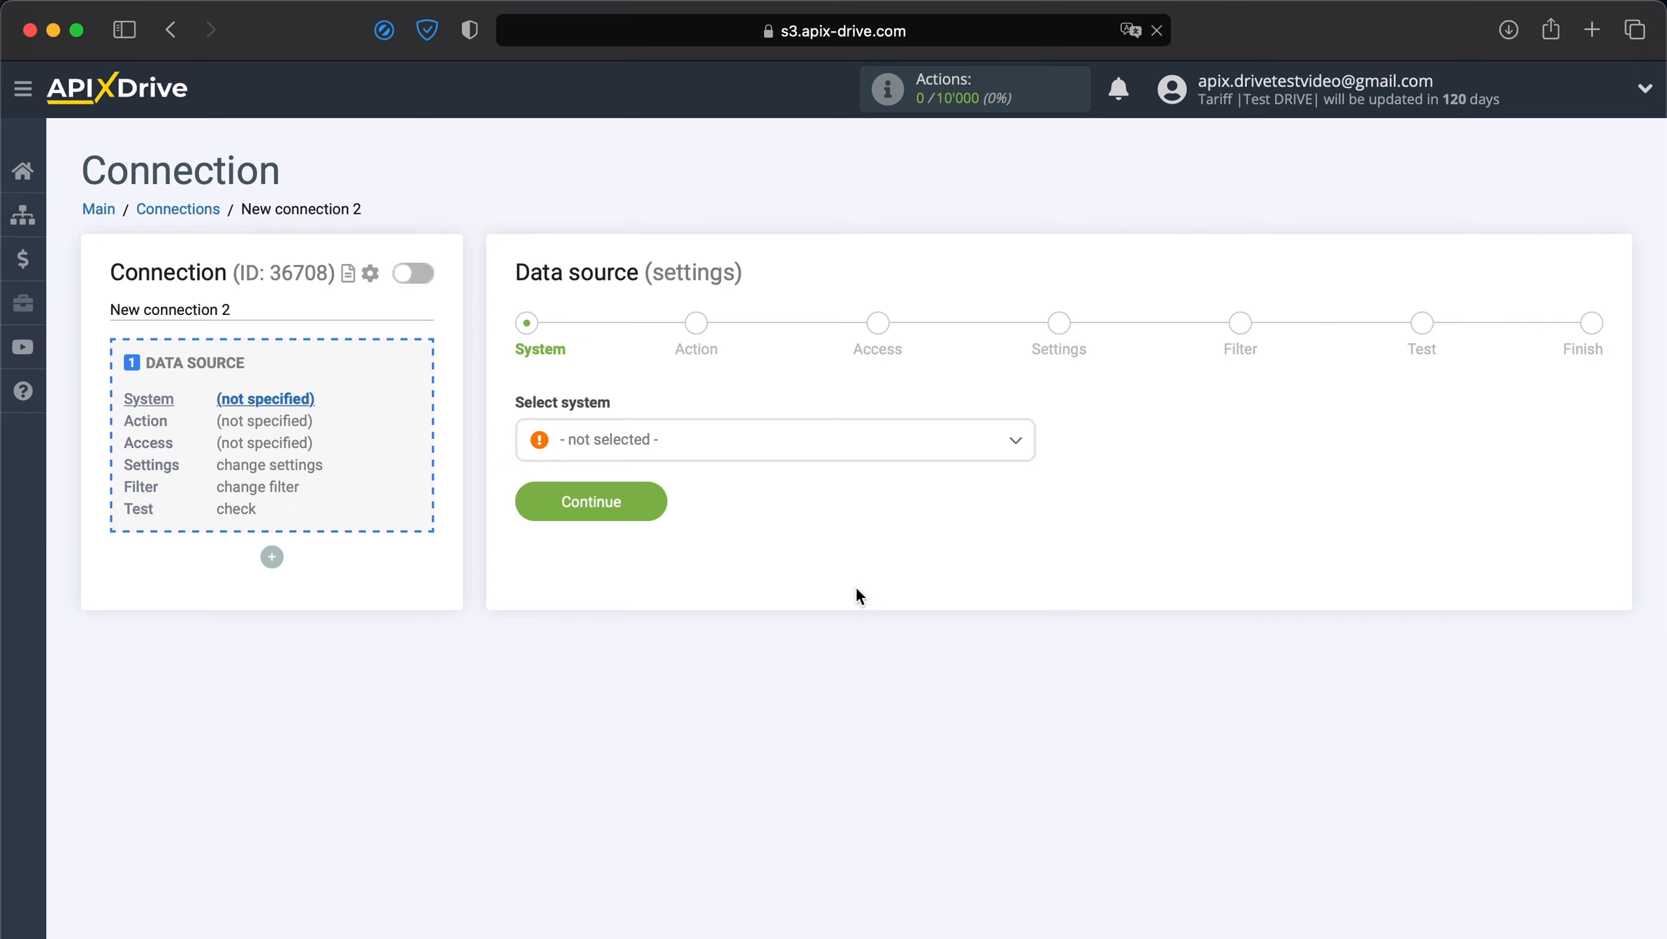
{"action": "left_click", "coordinate": [768, 459]}
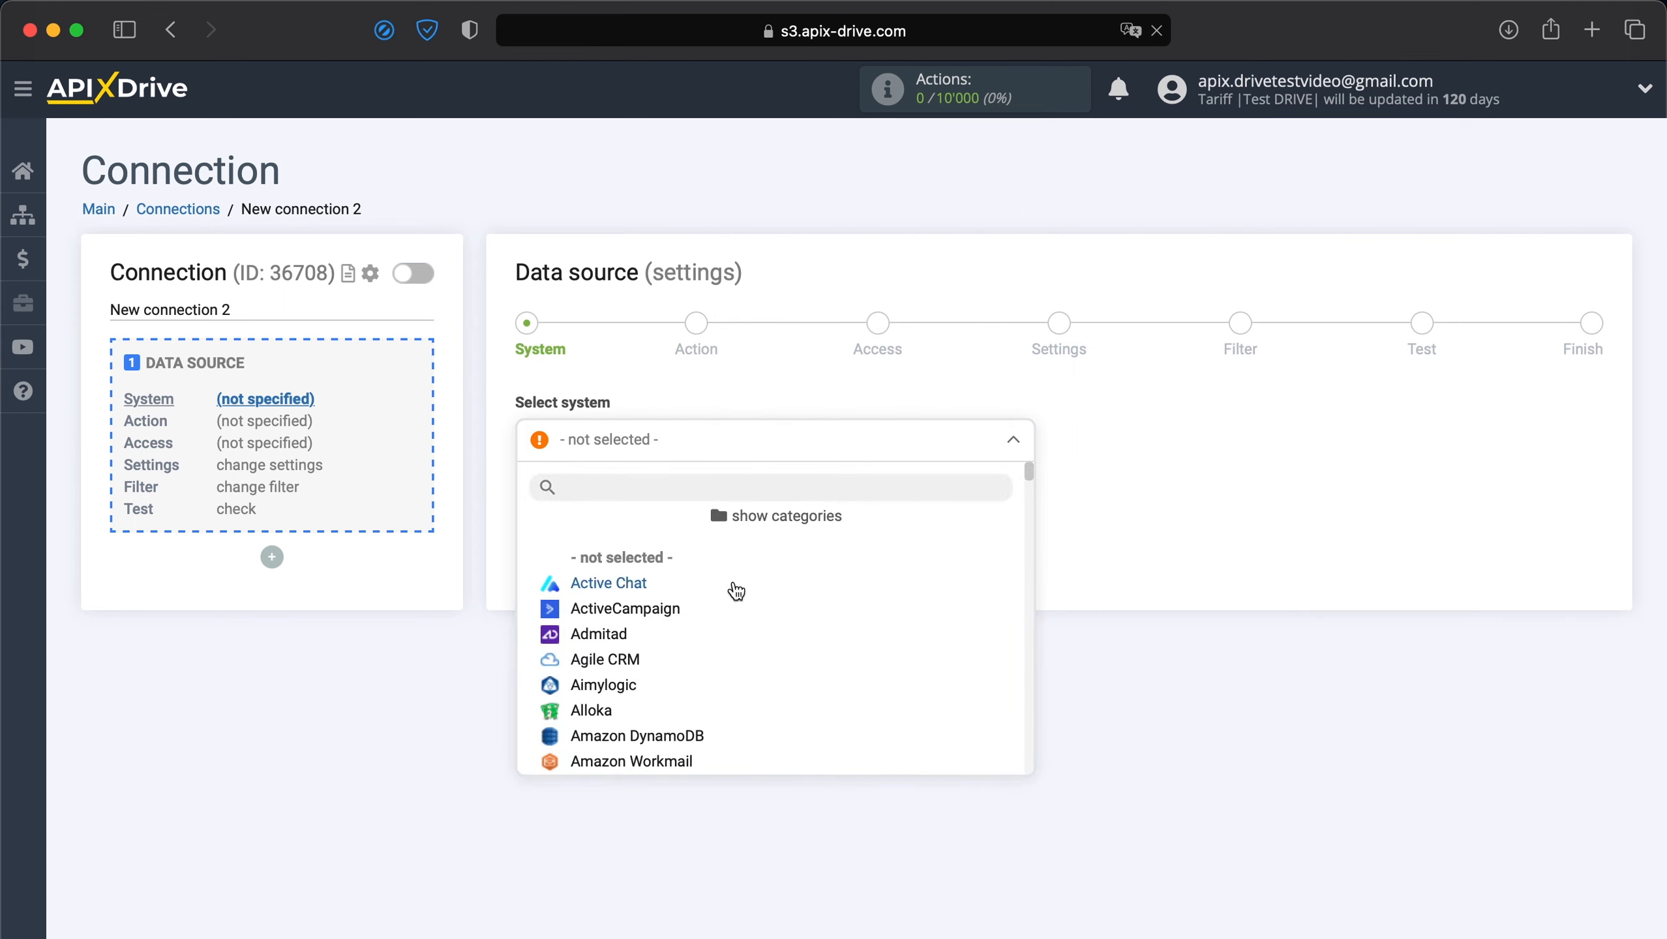
{"action": "scroll", "coordinate": [718, 644], "scroll_direction": "down", "scroll_amount": 3}
{"action": "scroll", "coordinate": [719, 649], "scroll_direction": "down", "scroll_amount": 15}
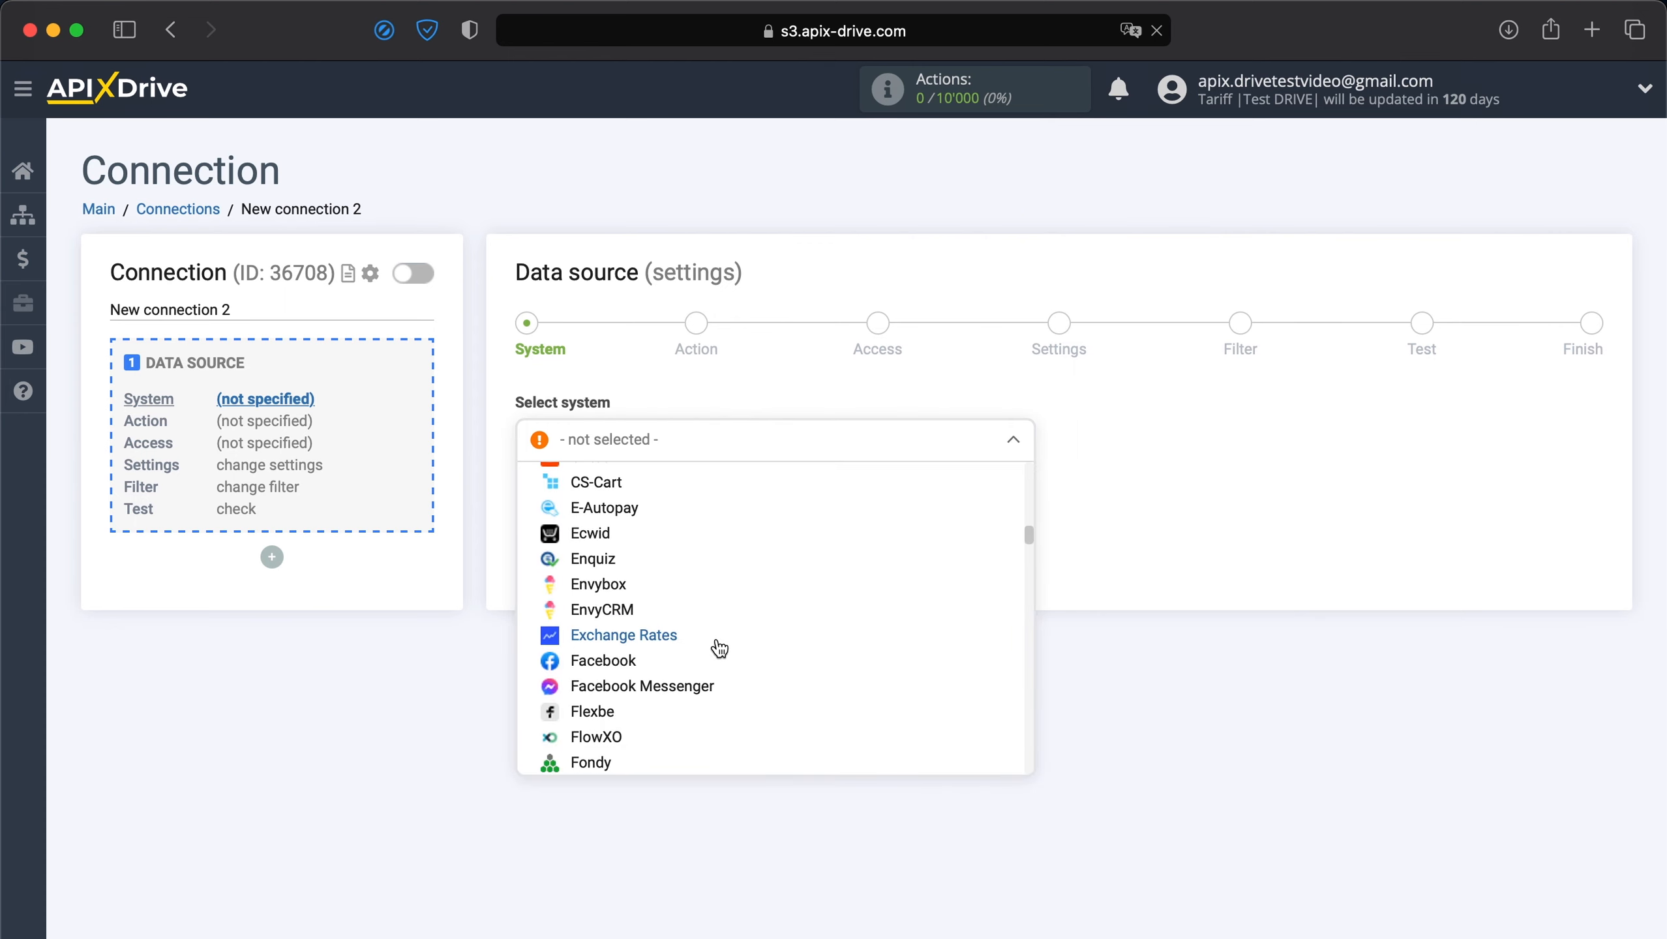
{"action": "left_click", "coordinate": [600, 534]}
{"action": "left_click", "coordinate": [594, 515]}
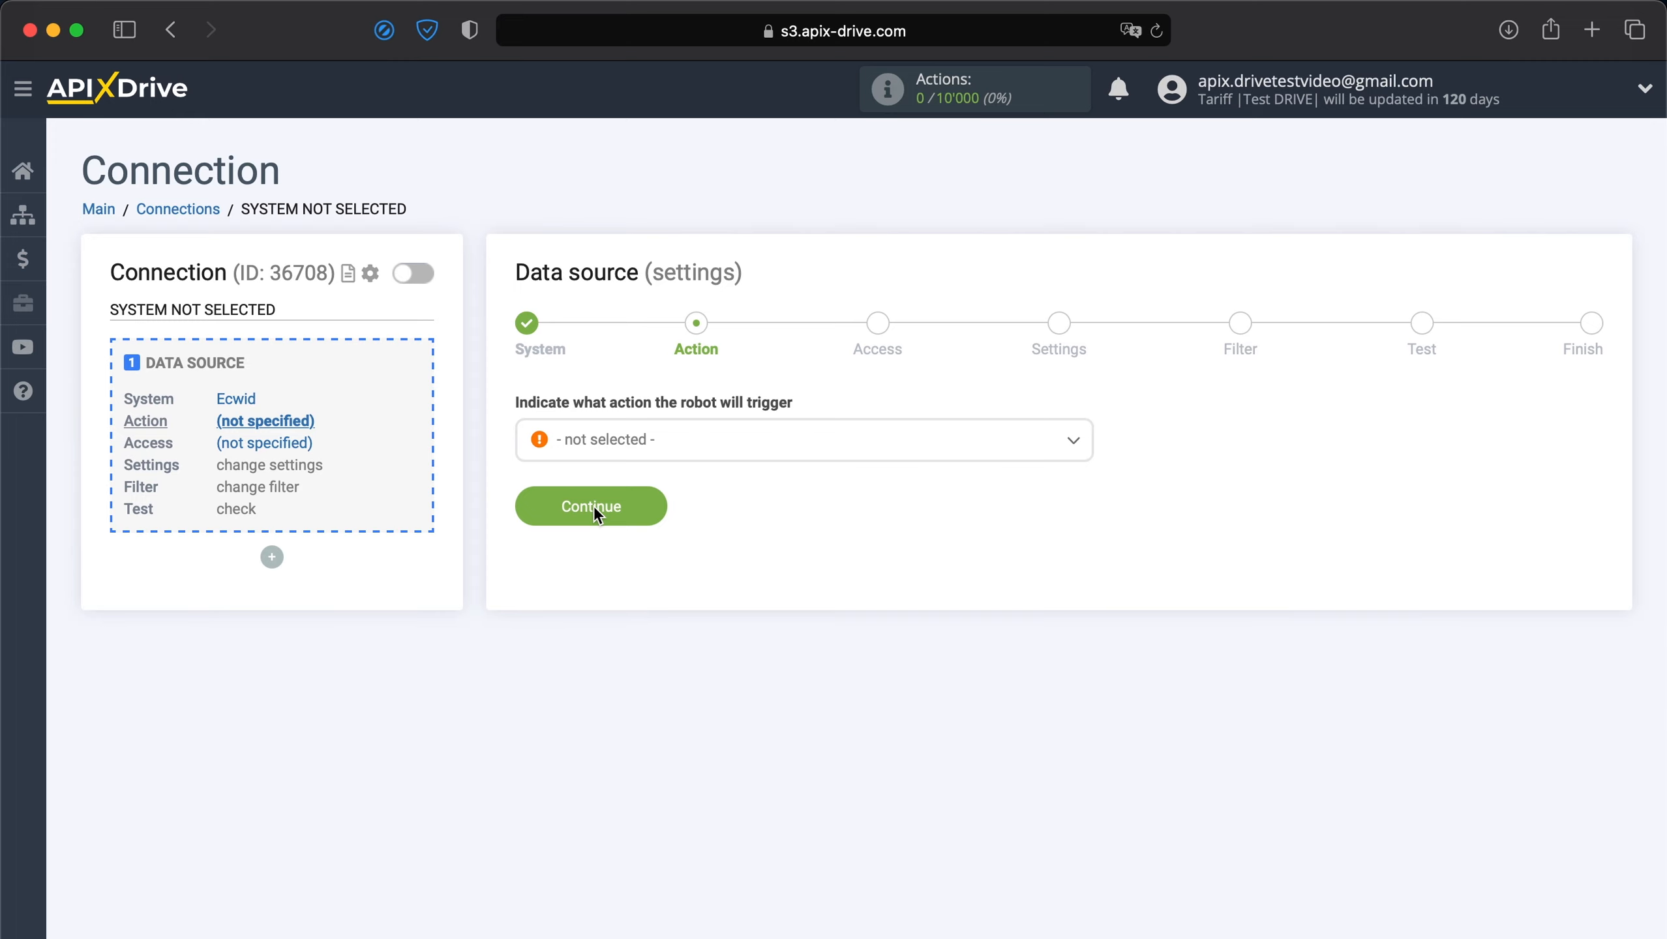
Set the Ecwid action to Get Orders (new) and continue to the Access step.
{"action": "left_click", "coordinate": [633, 453]}
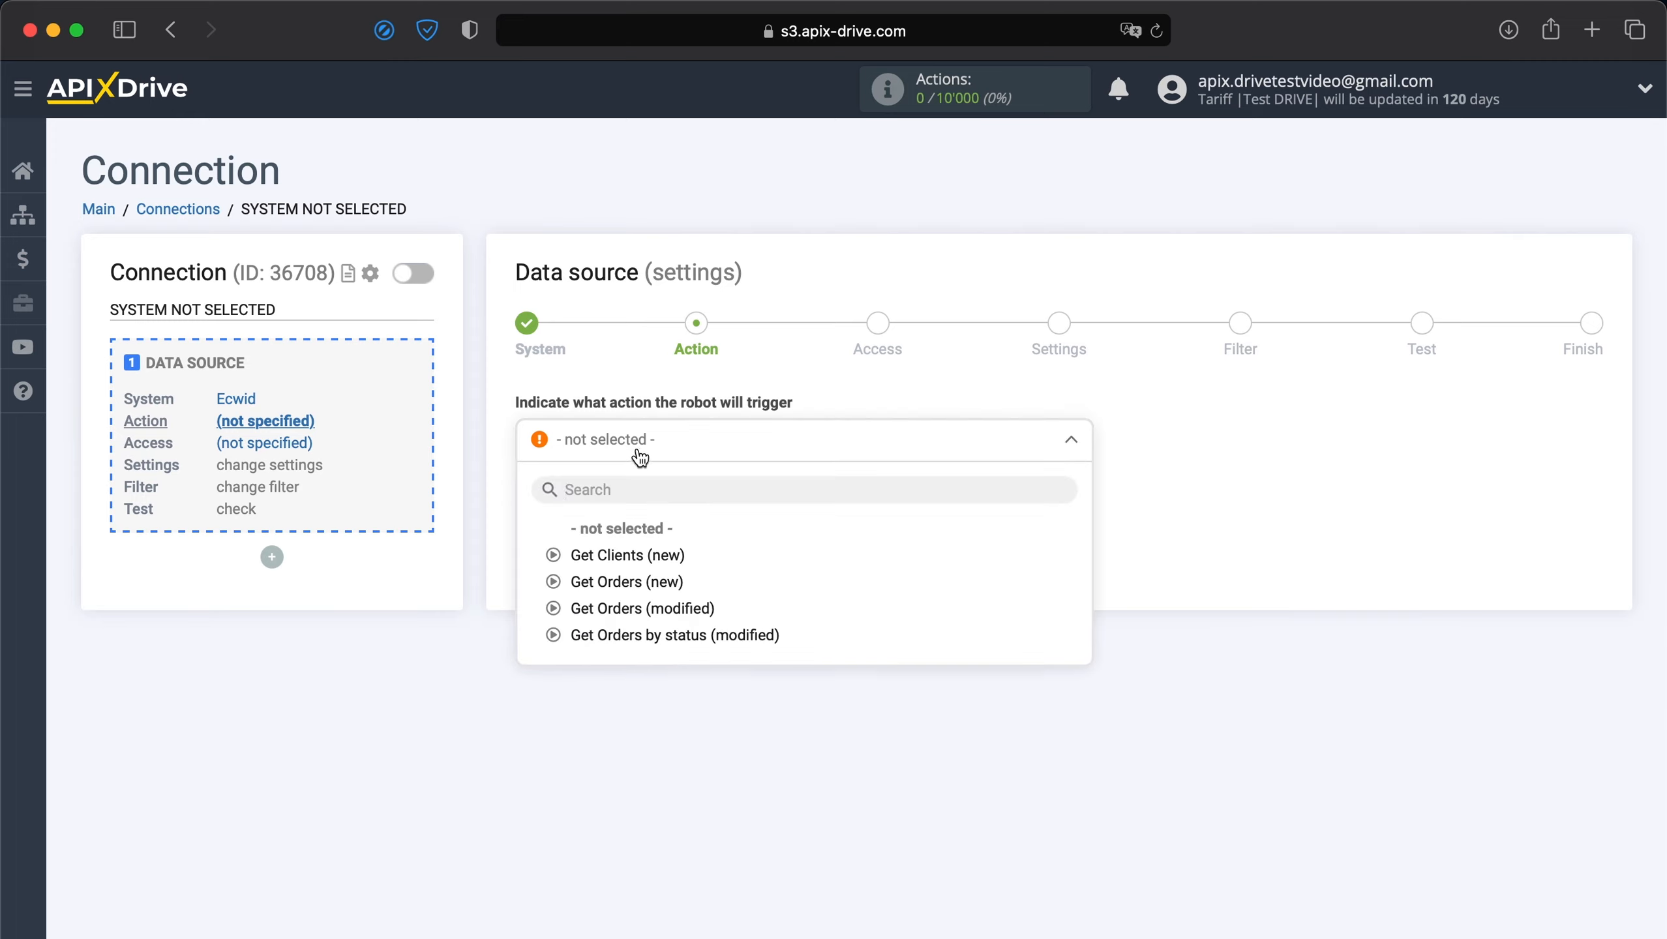
{"action": "left_click", "coordinate": [595, 582]}
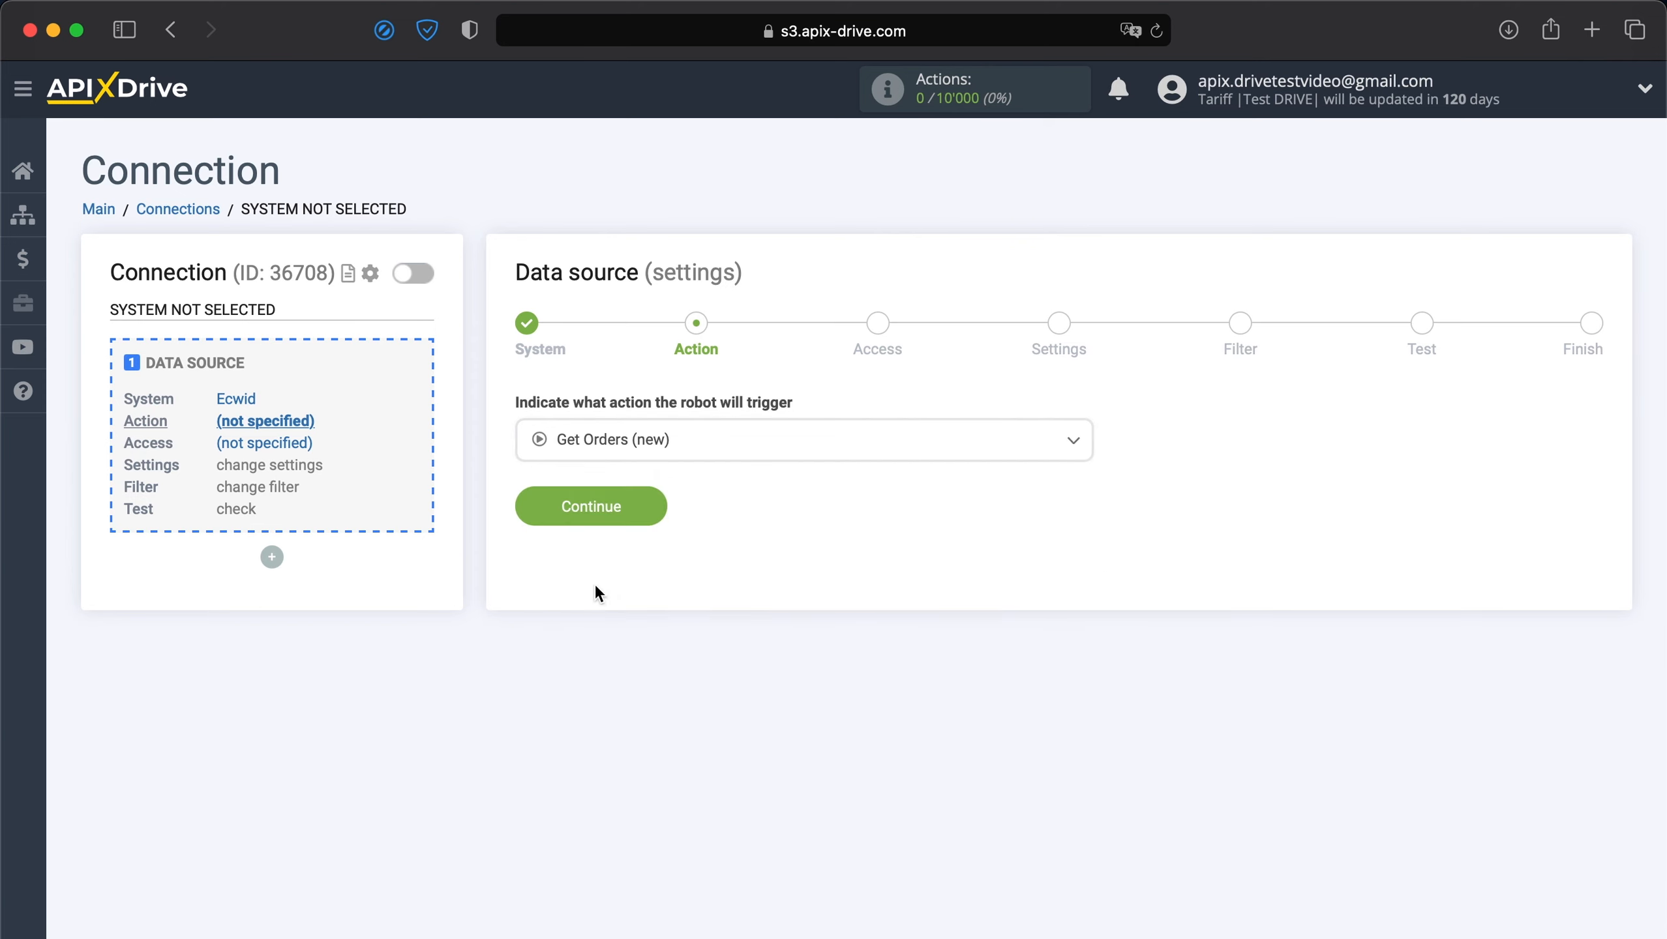
{"action": "left_click", "coordinate": [570, 512]}
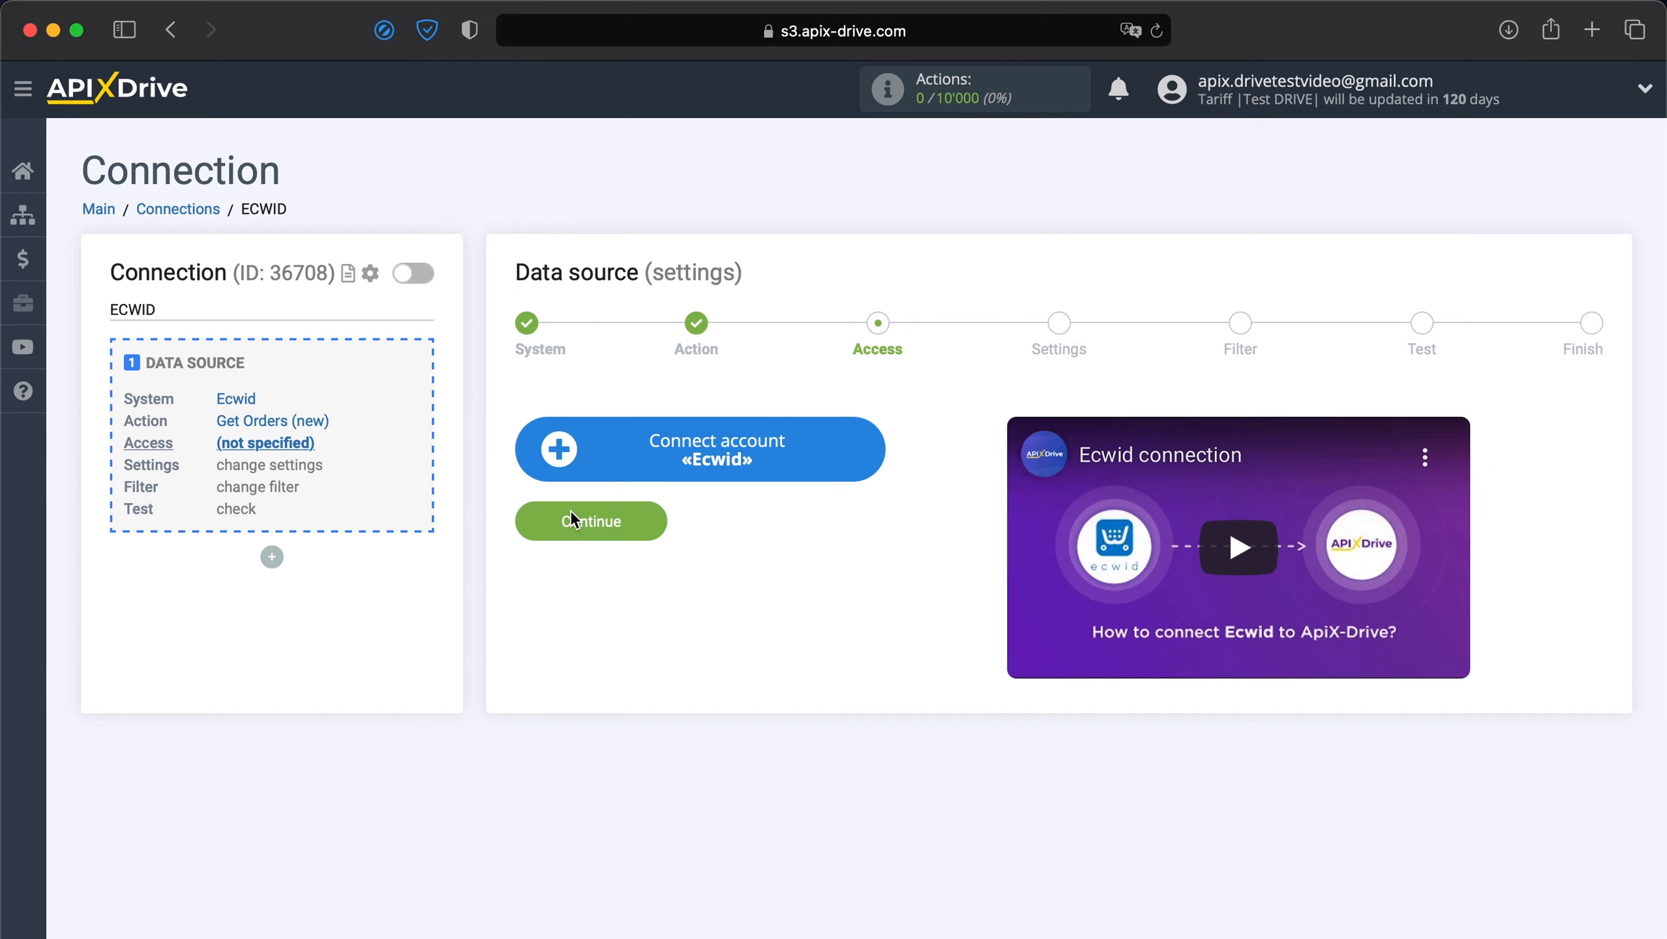
Sign in to the Ecwid store with its account e-mail and password to link it.
{"action": "left_click", "coordinate": [637, 471]}
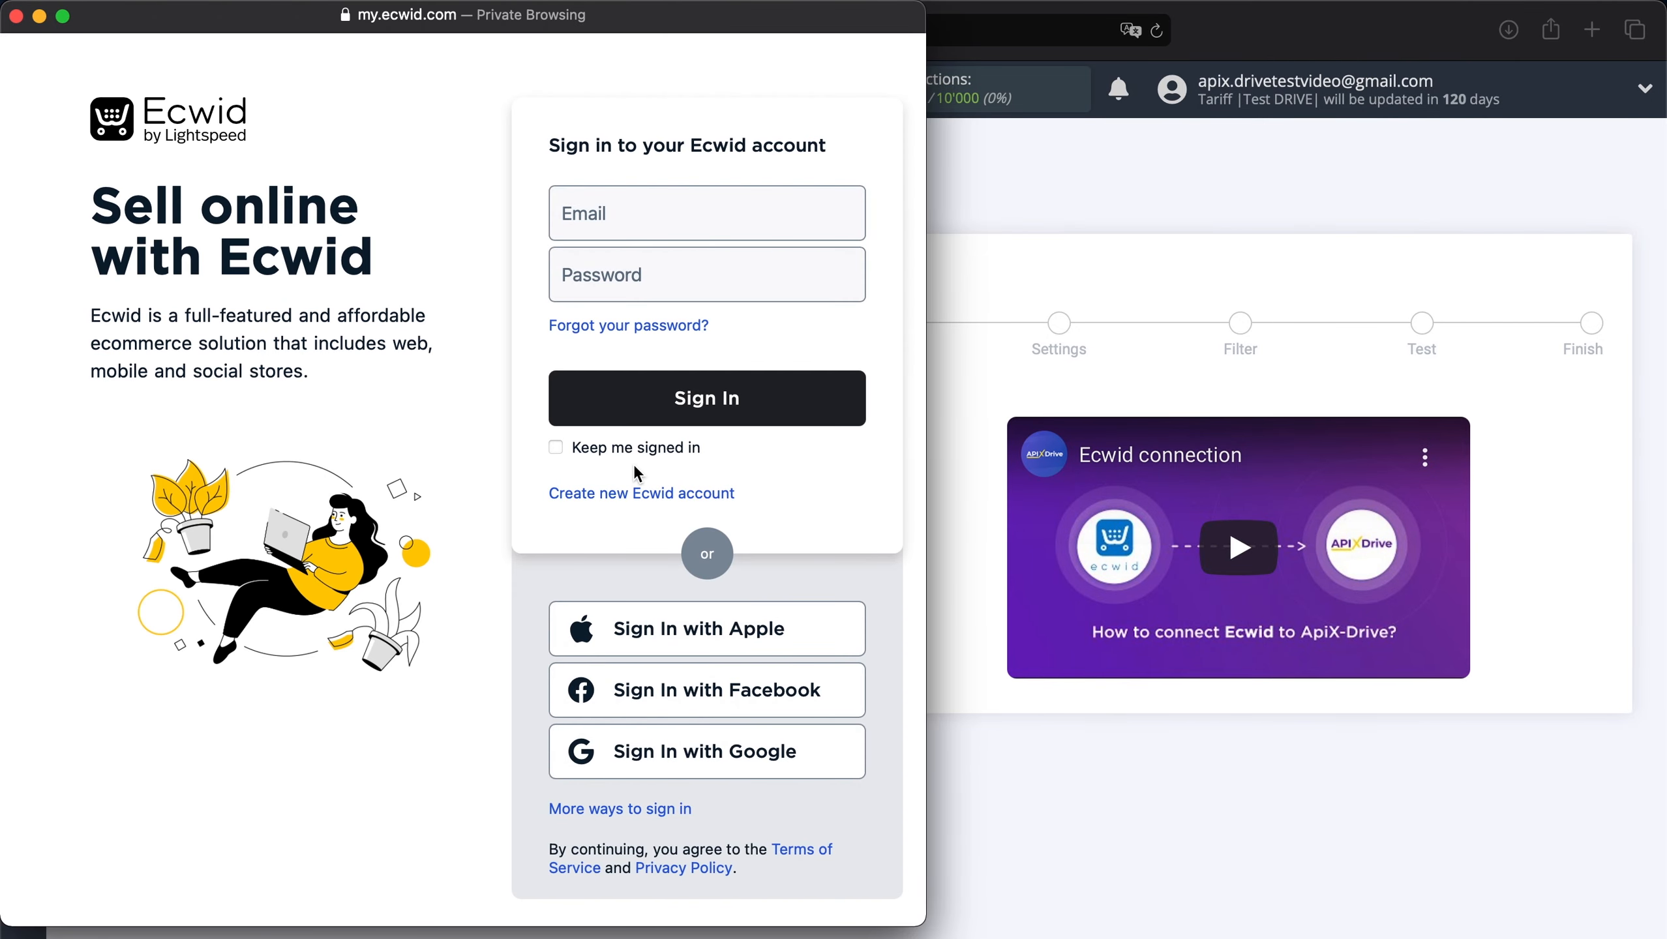
{"action": "left_click", "coordinate": [656, 224]}
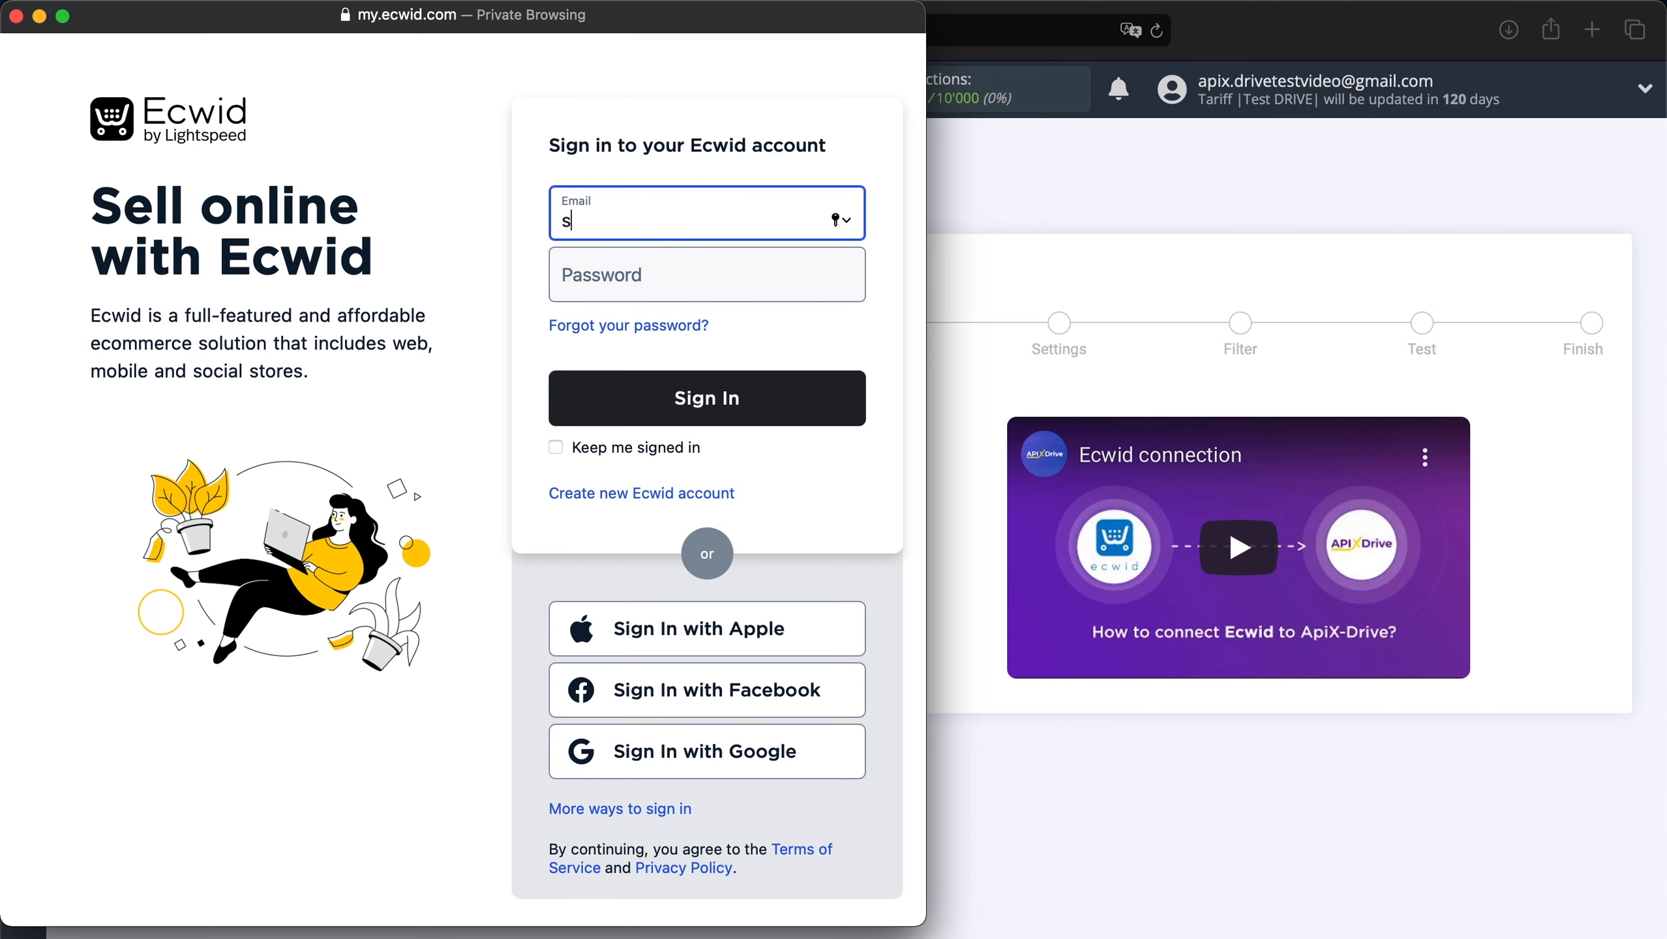
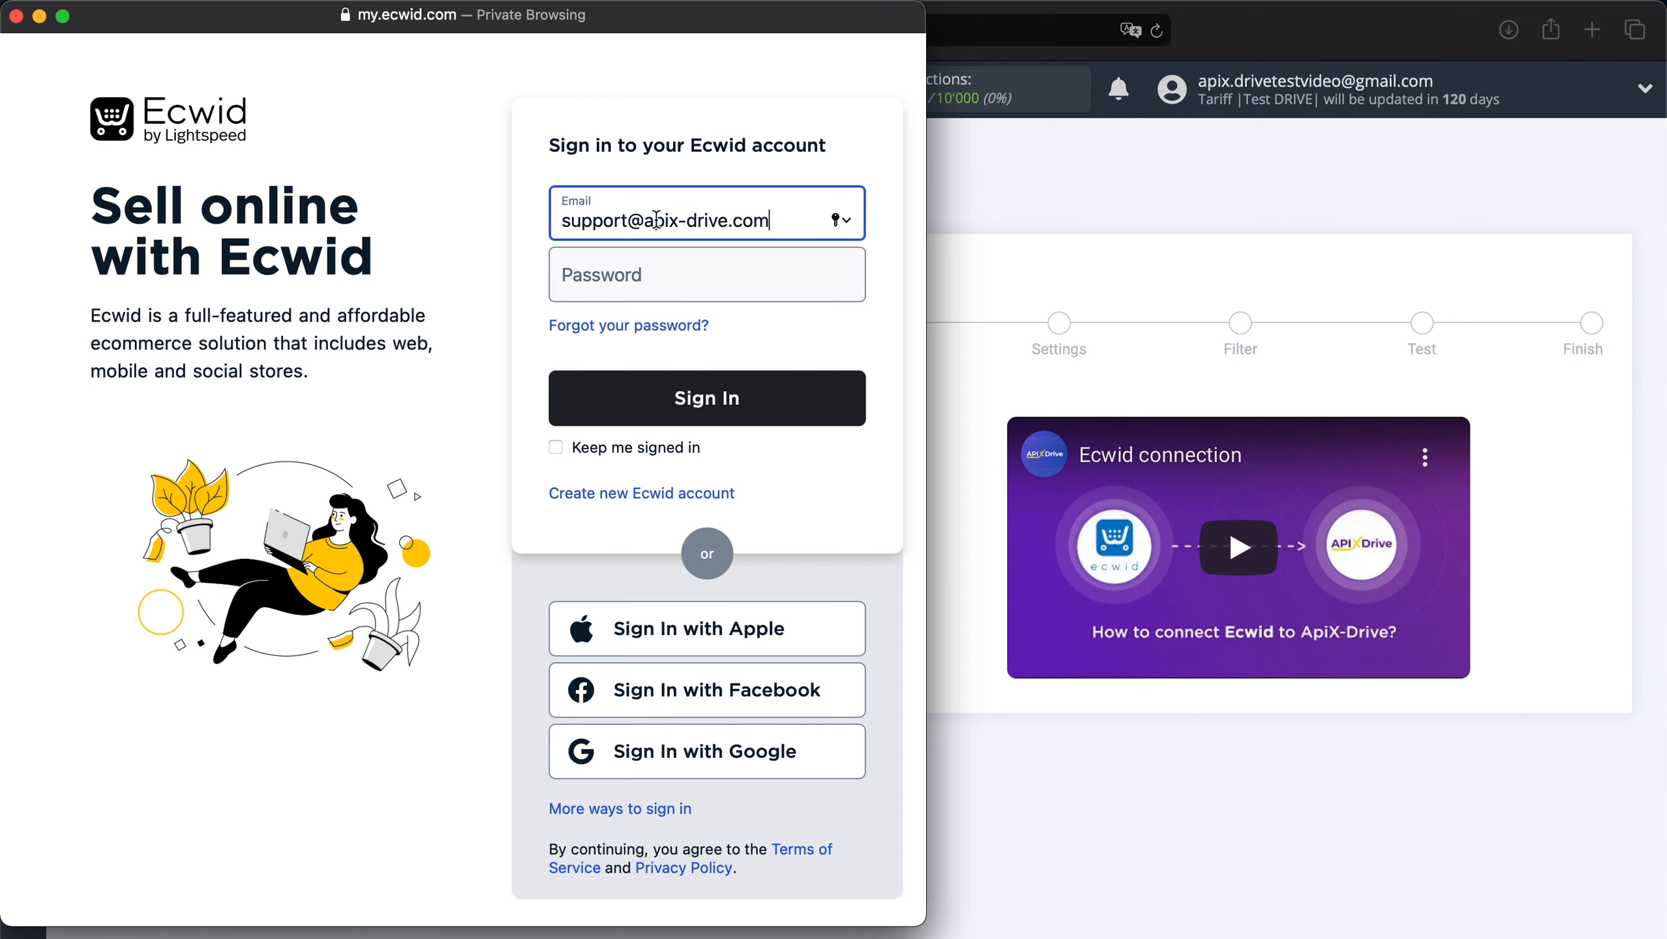
{"action": "left_click", "coordinate": [639, 288]}
{"action": "type", "text": "•••"}
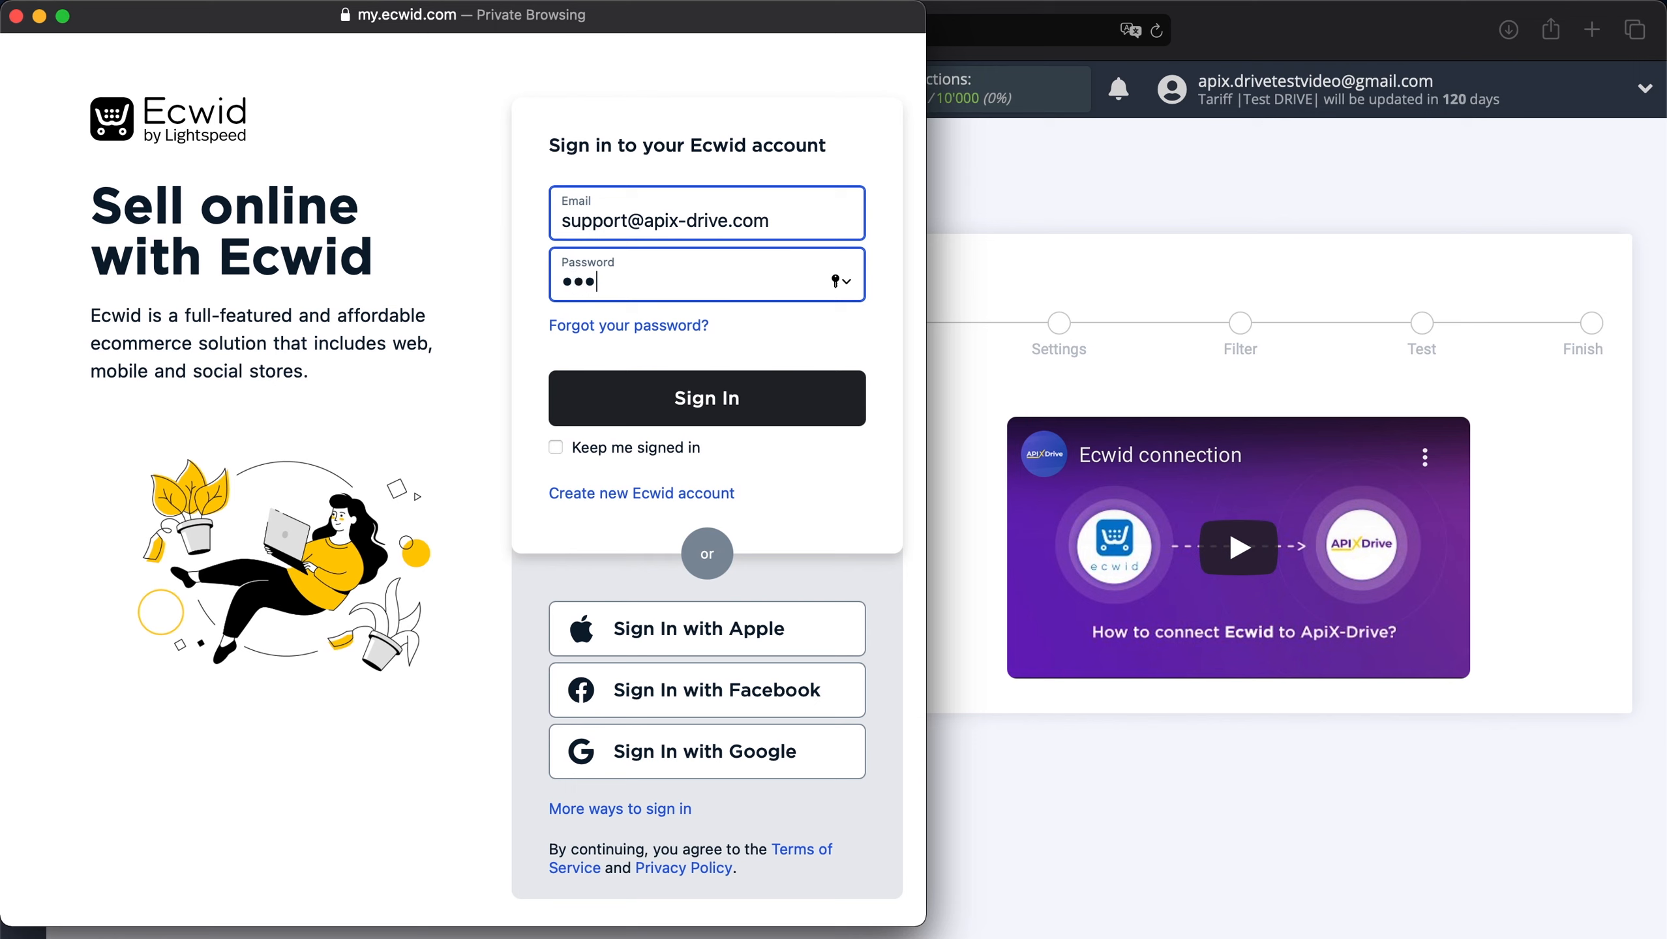
{"action": "type", "text": "•••••••••"}
{"action": "left_click", "coordinate": [630, 393]}
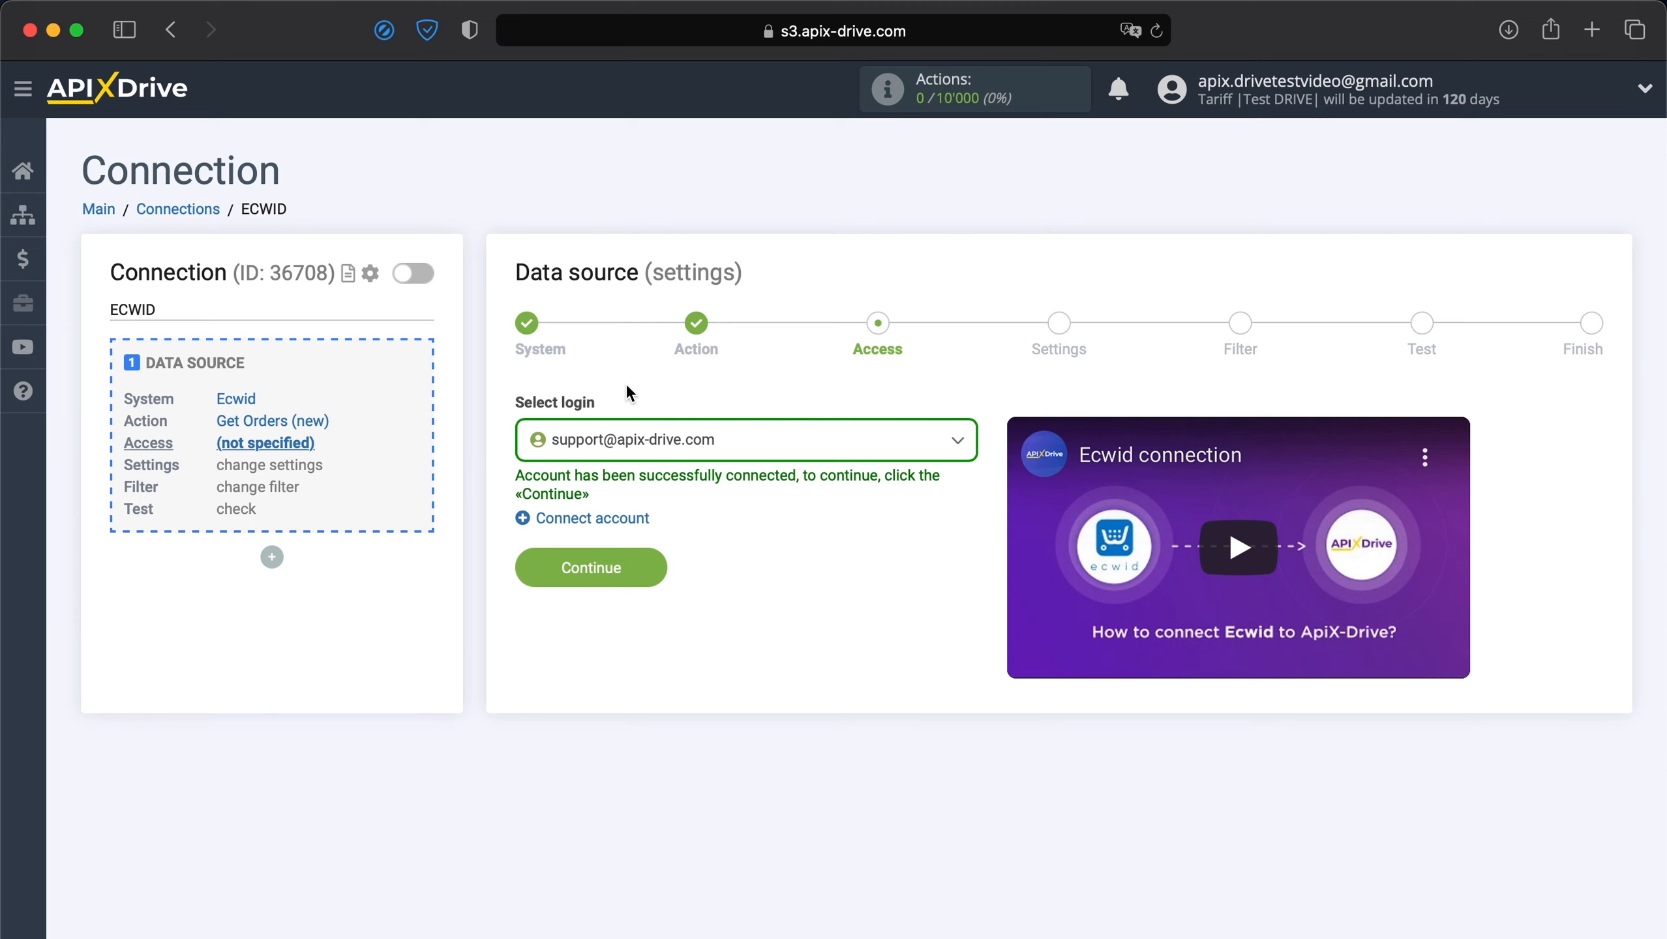
Select the connected Ecwid login and continue through the unchanged Settings step to Filter.
{"action": "left_click", "coordinate": [660, 440]}
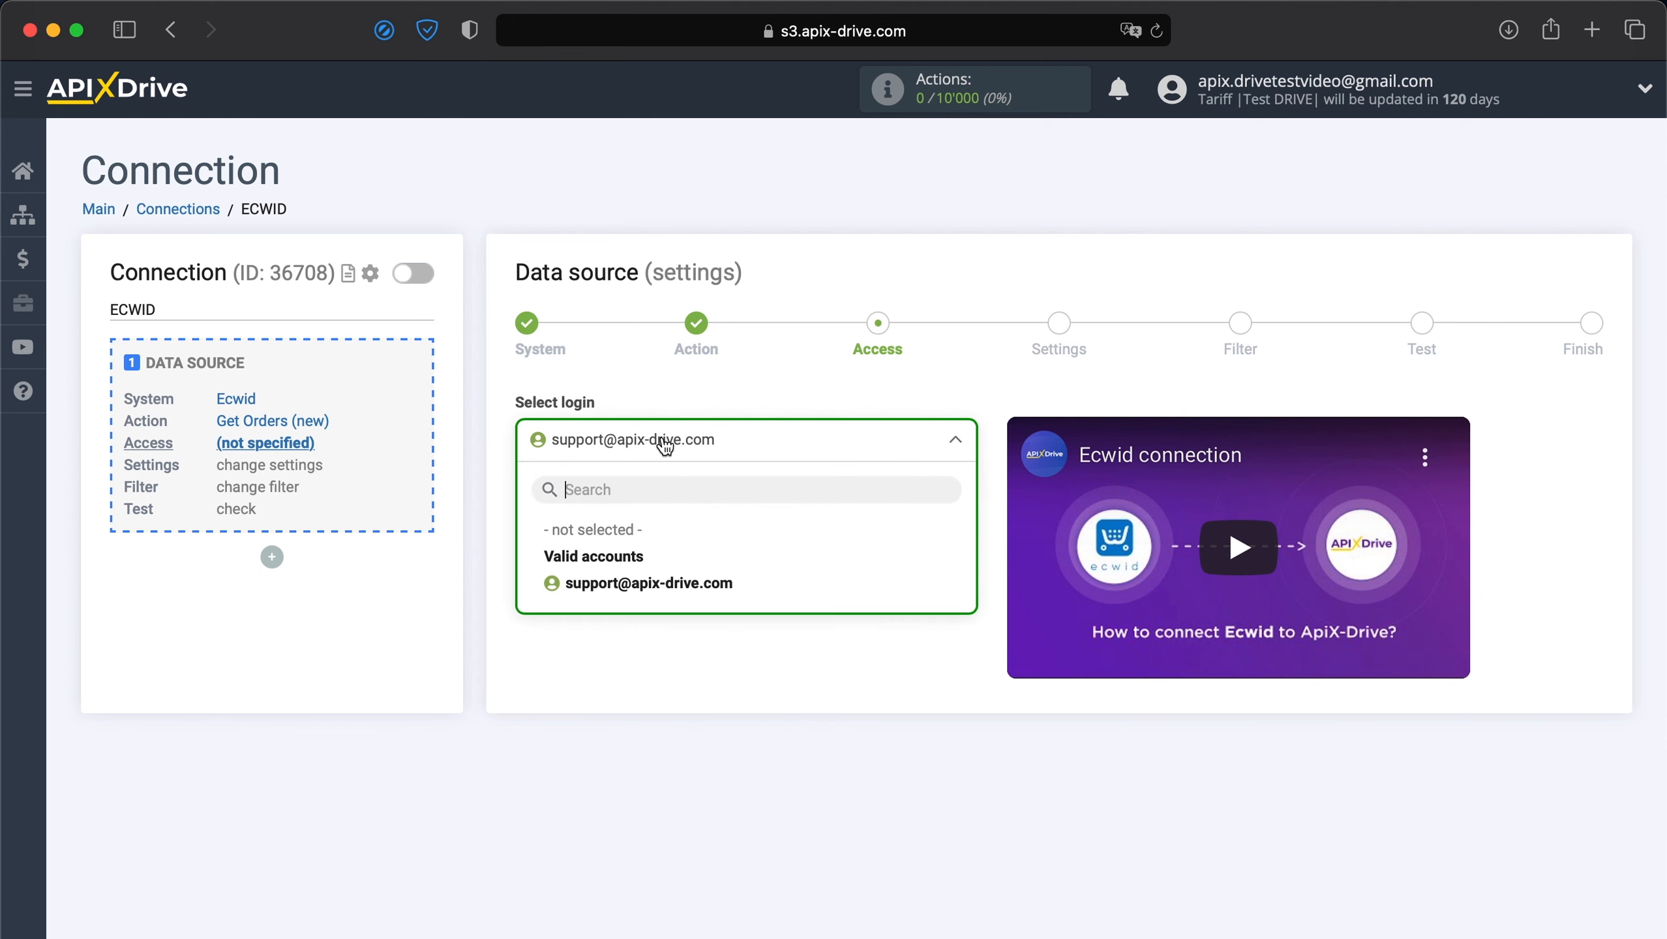
{"action": "left_click", "coordinate": [595, 583]}
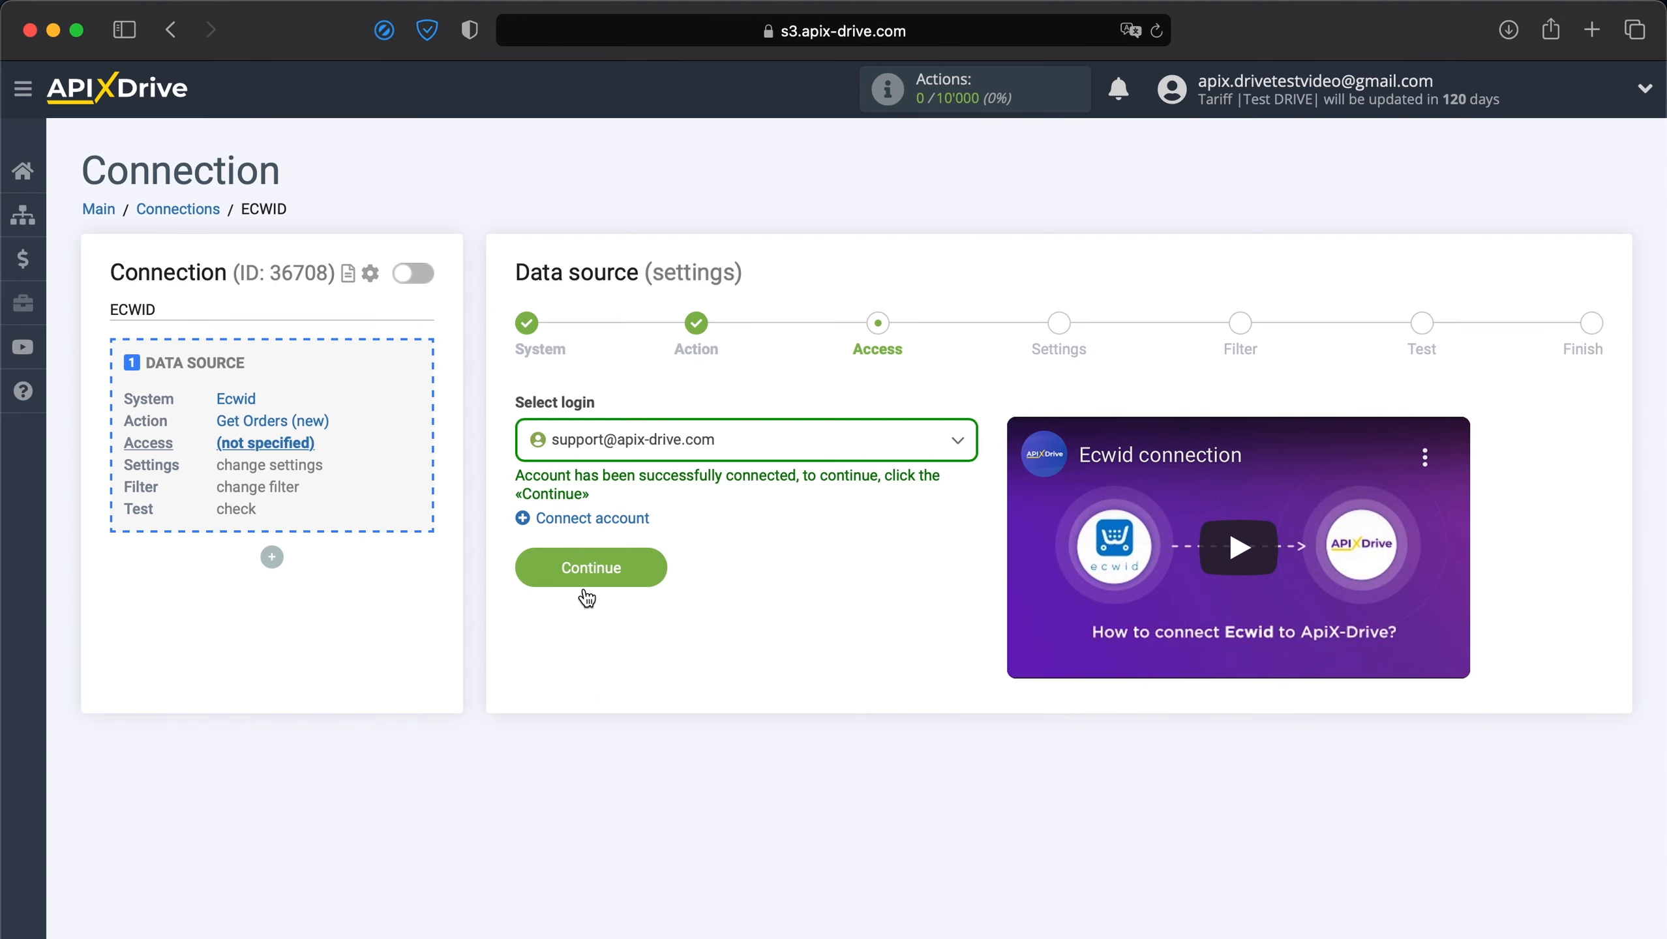
{"action": "left_click", "coordinate": [579, 584]}
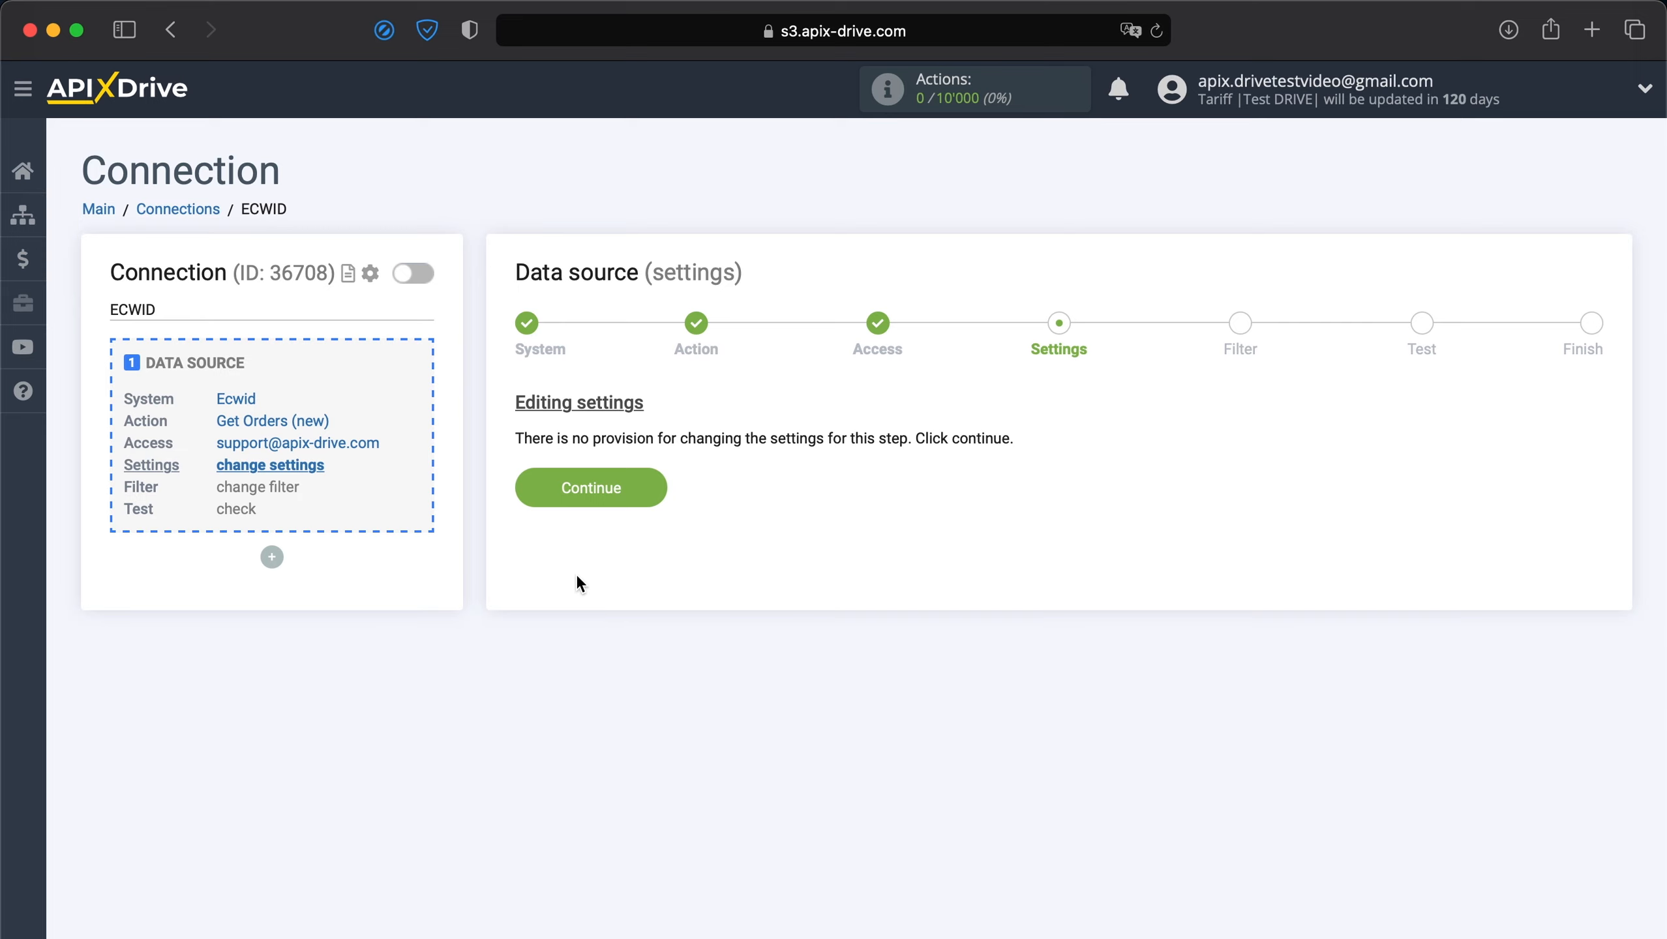
{"action": "left_click", "coordinate": [596, 488]}
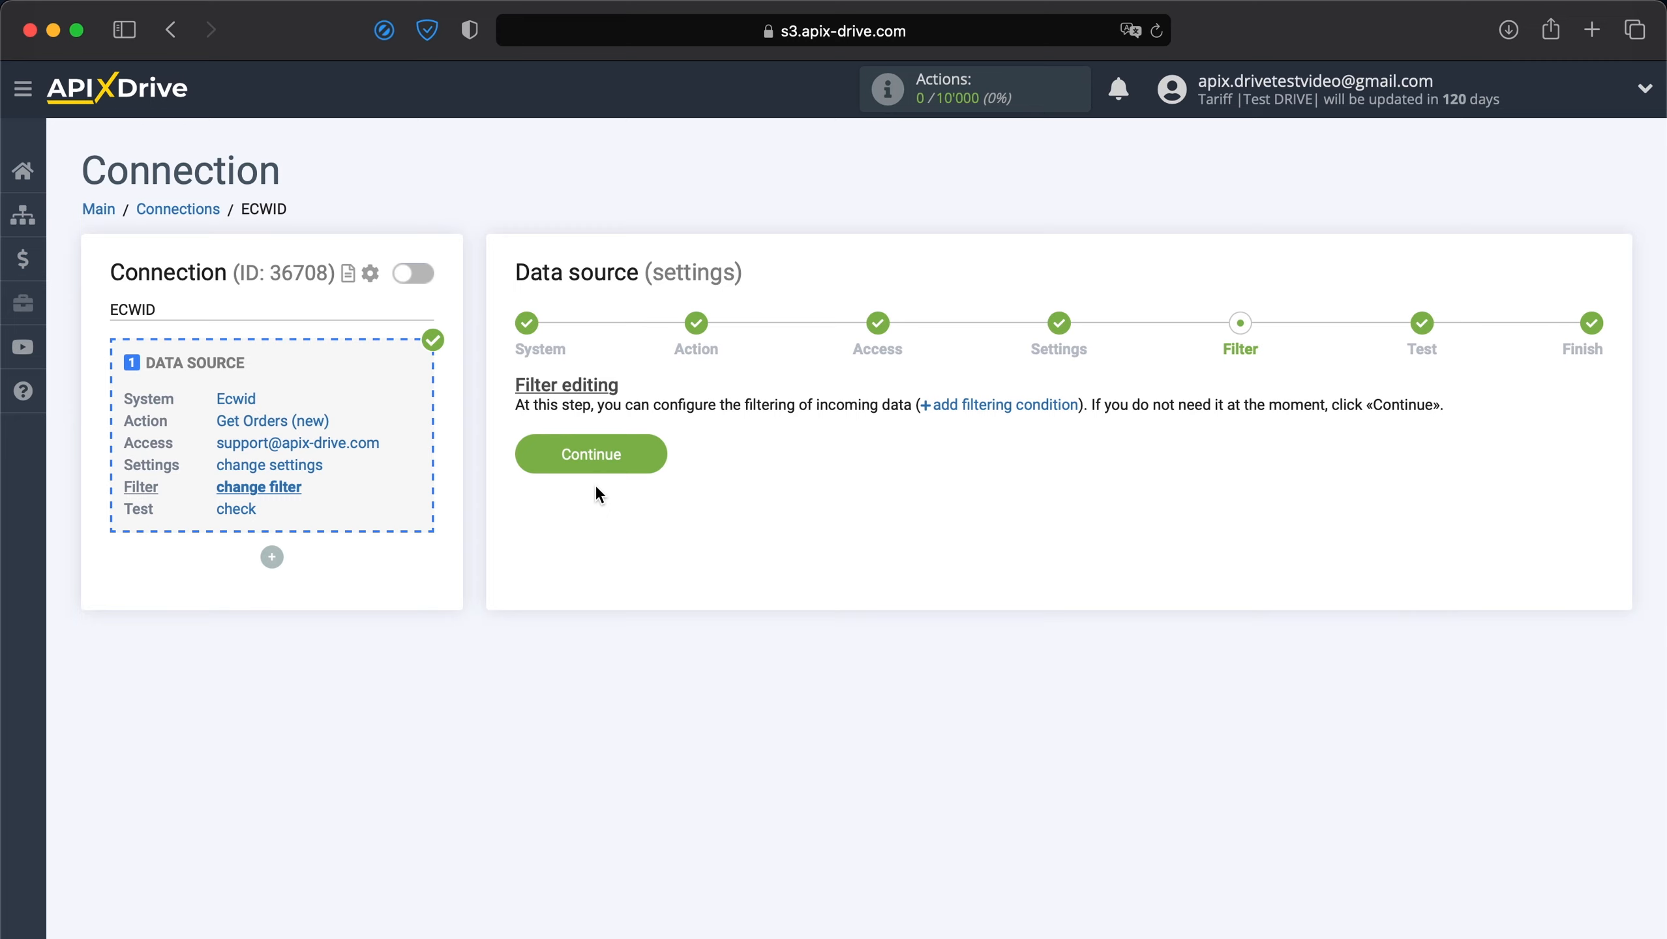
Skip filtering, review the Ecwid test order data, and finish the source setup.
{"action": "left_click", "coordinate": [604, 459]}
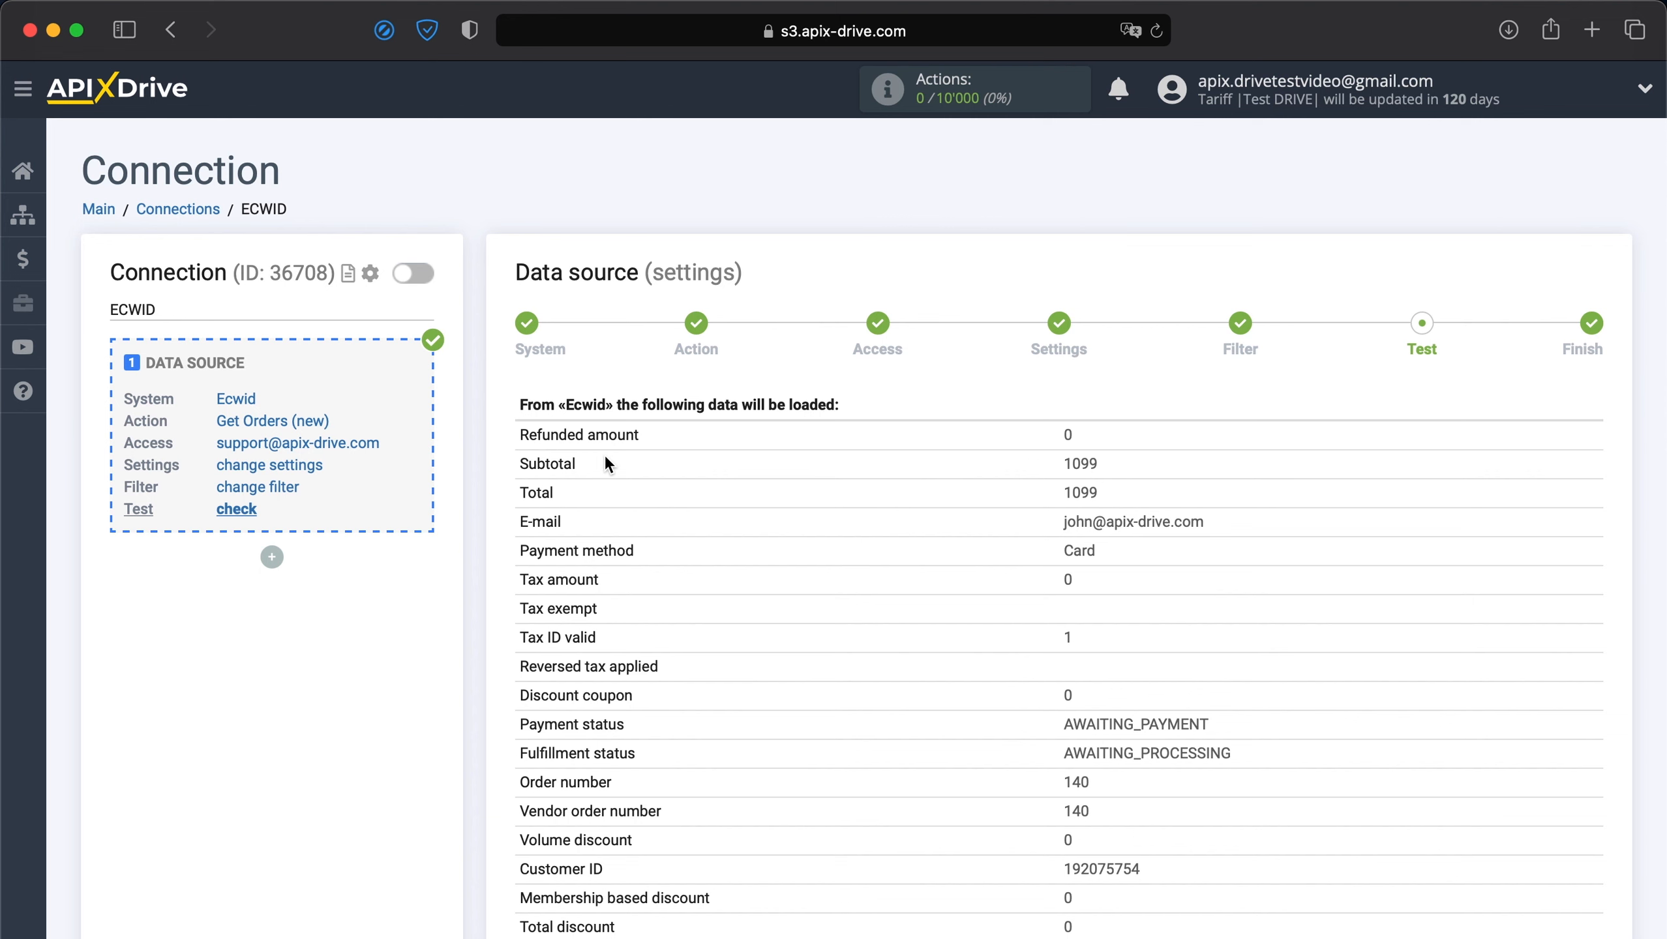
{"action": "scroll", "coordinate": [604, 453], "scroll_direction": "down", "scroll_amount": 5}
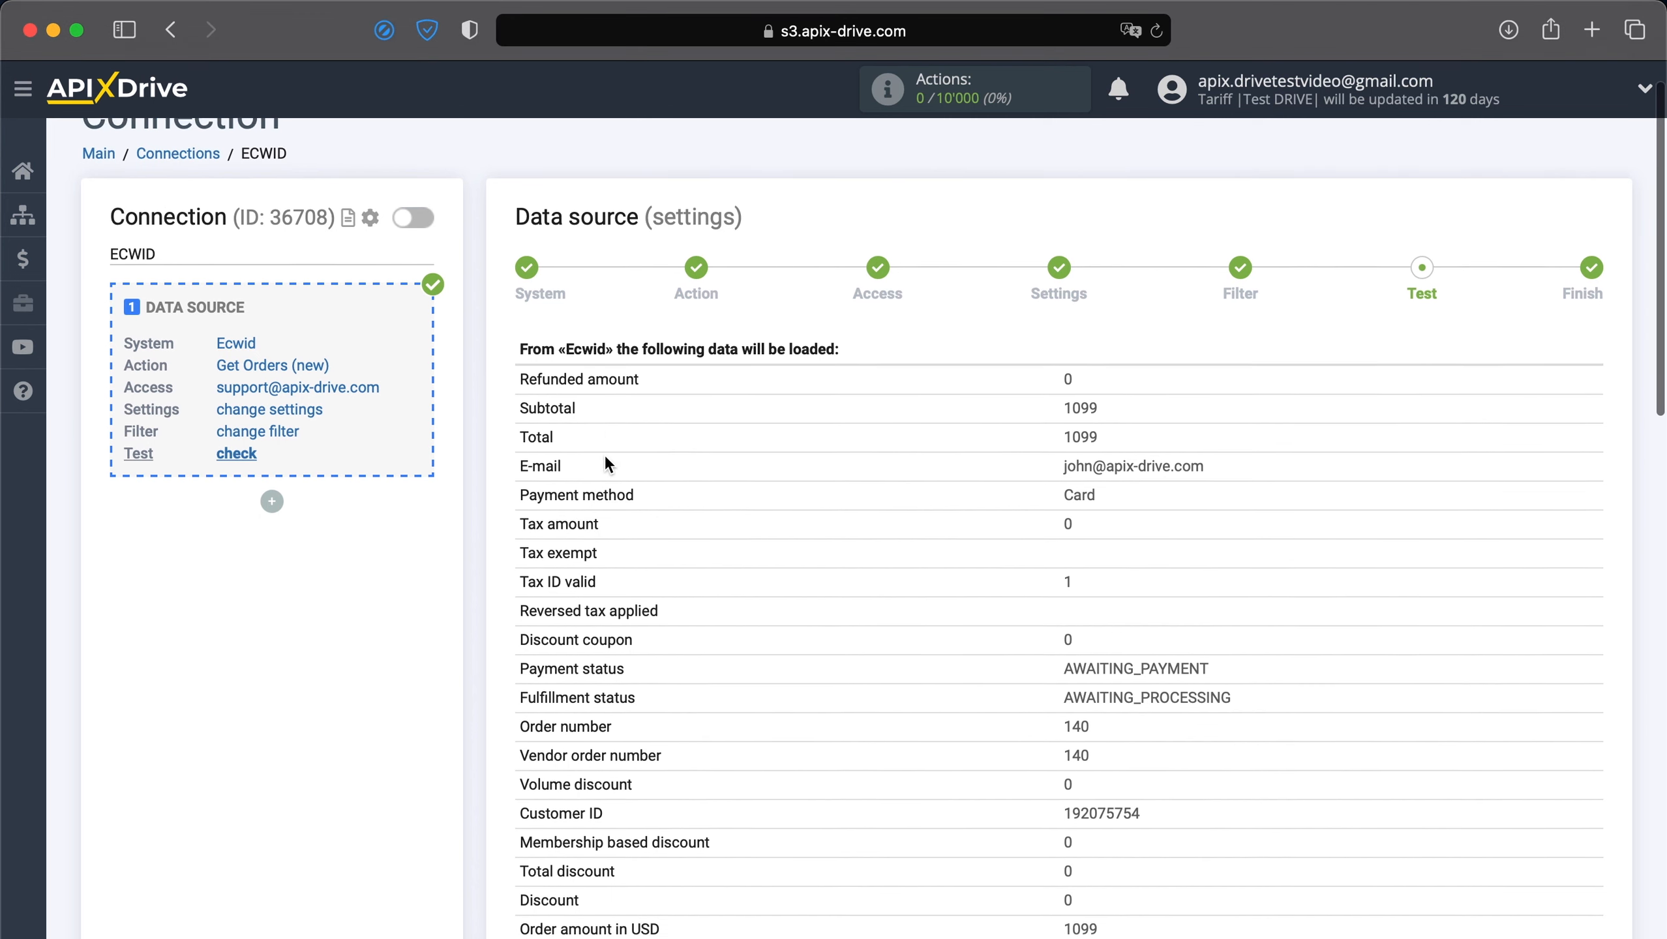
{"action": "scroll", "coordinate": [604, 454], "scroll_direction": "down", "scroll_amount": 8}
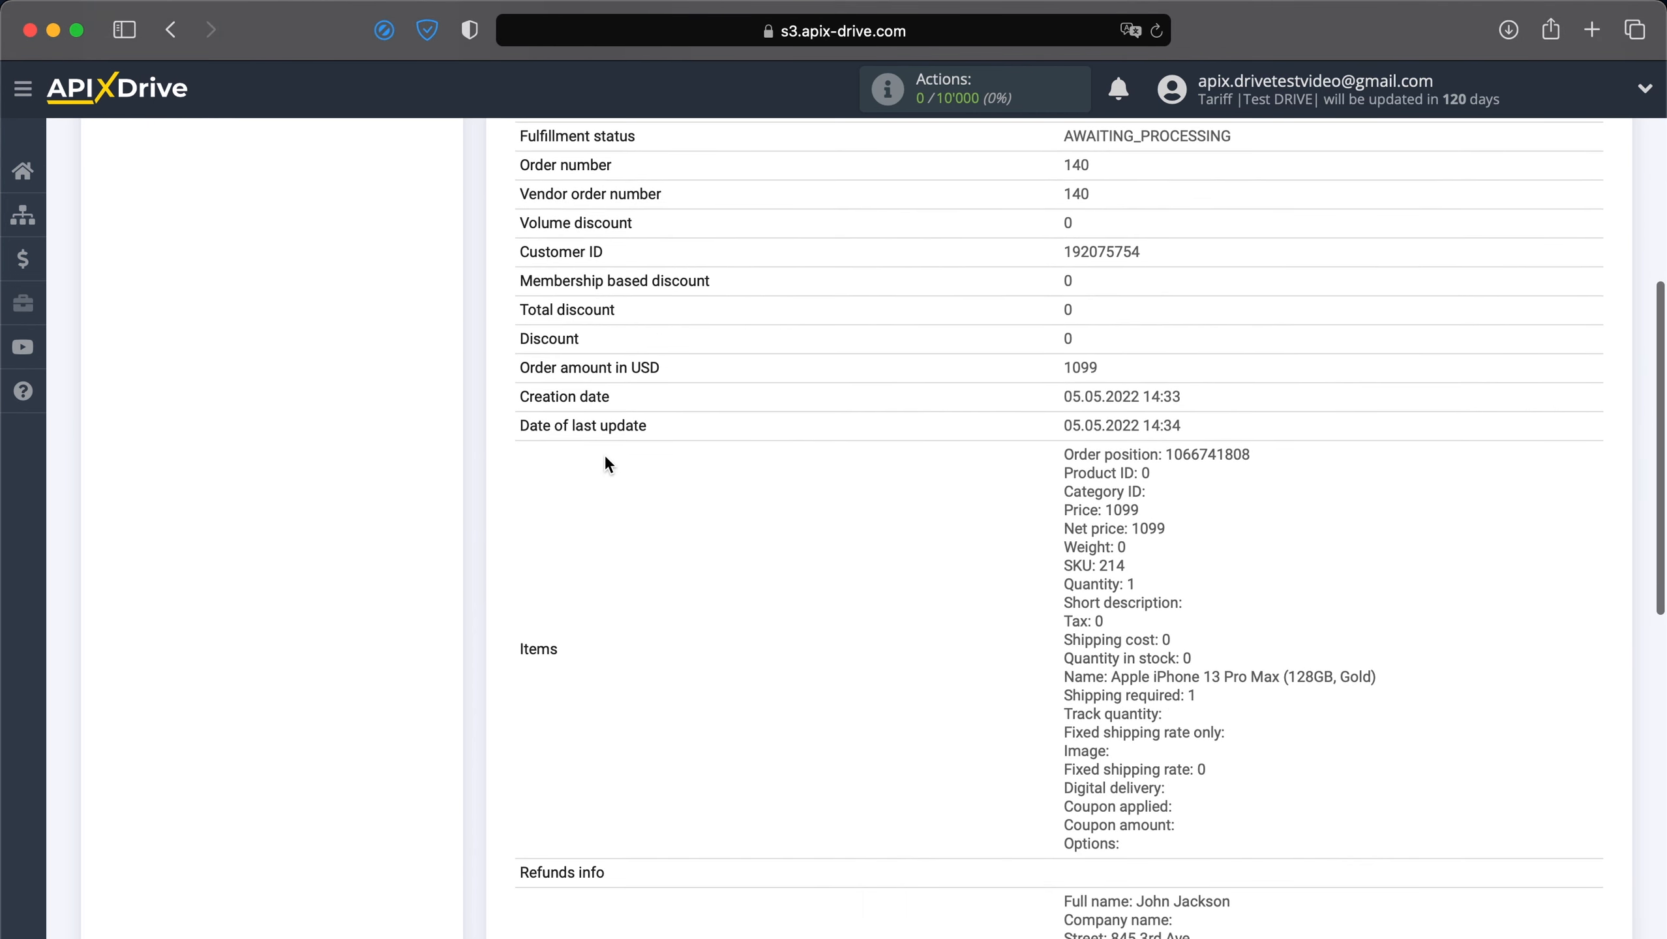
{"action": "scroll", "coordinate": [604, 454], "scroll_direction": "down", "scroll_amount": 9}
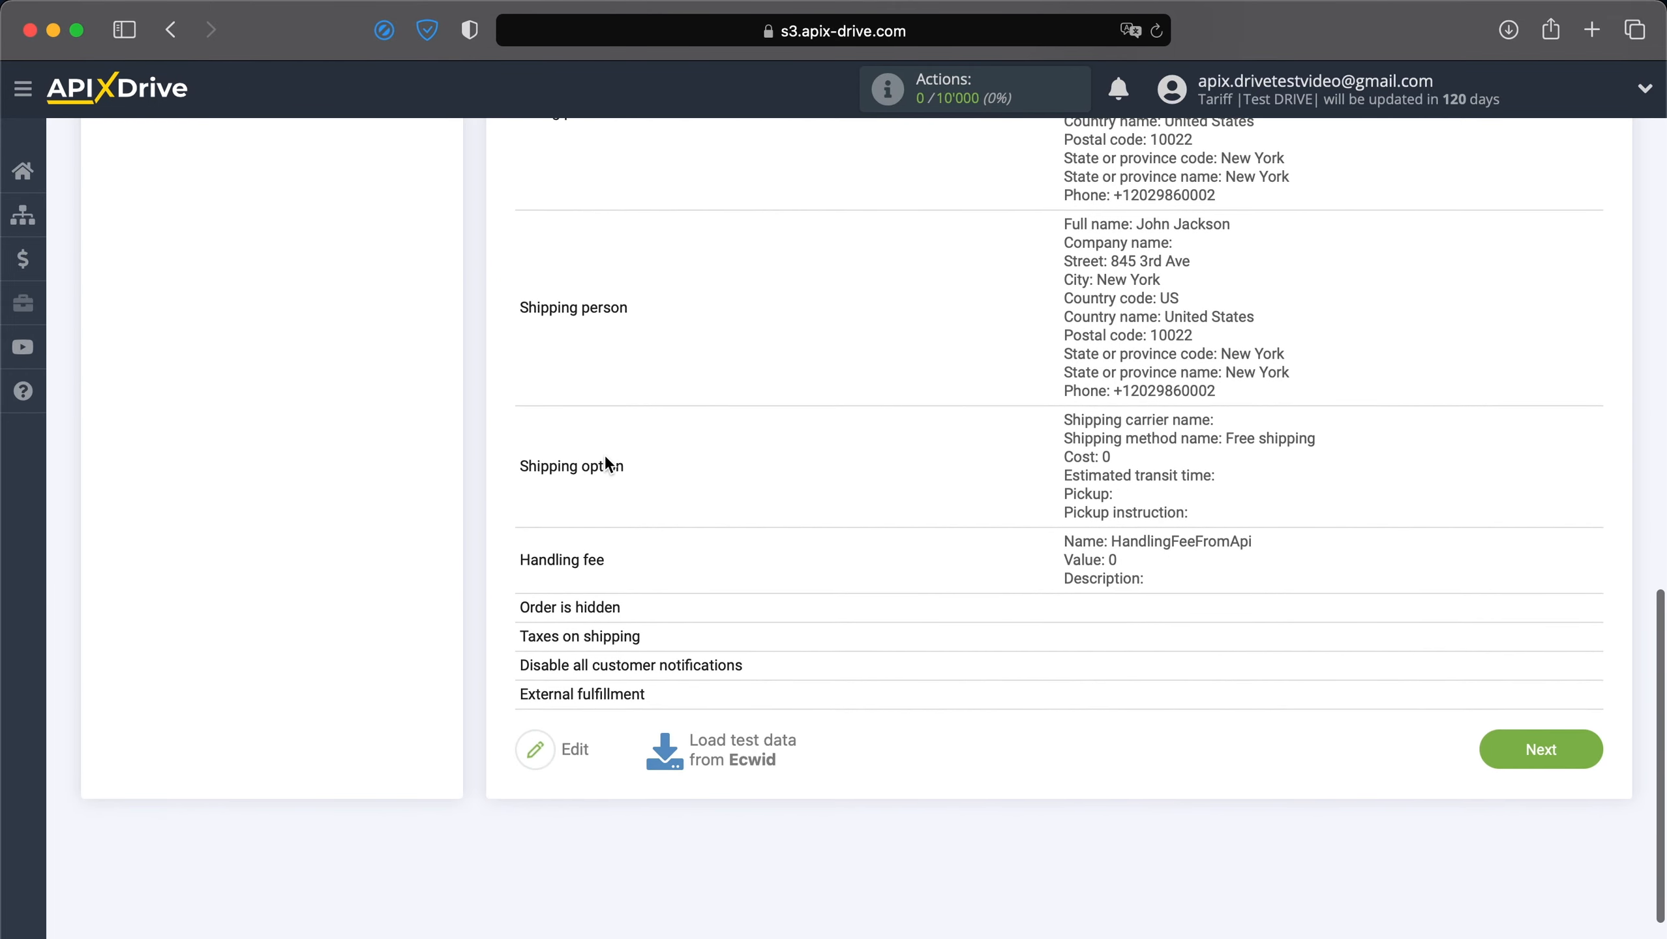
{"action": "left_click", "coordinate": [1564, 740]}
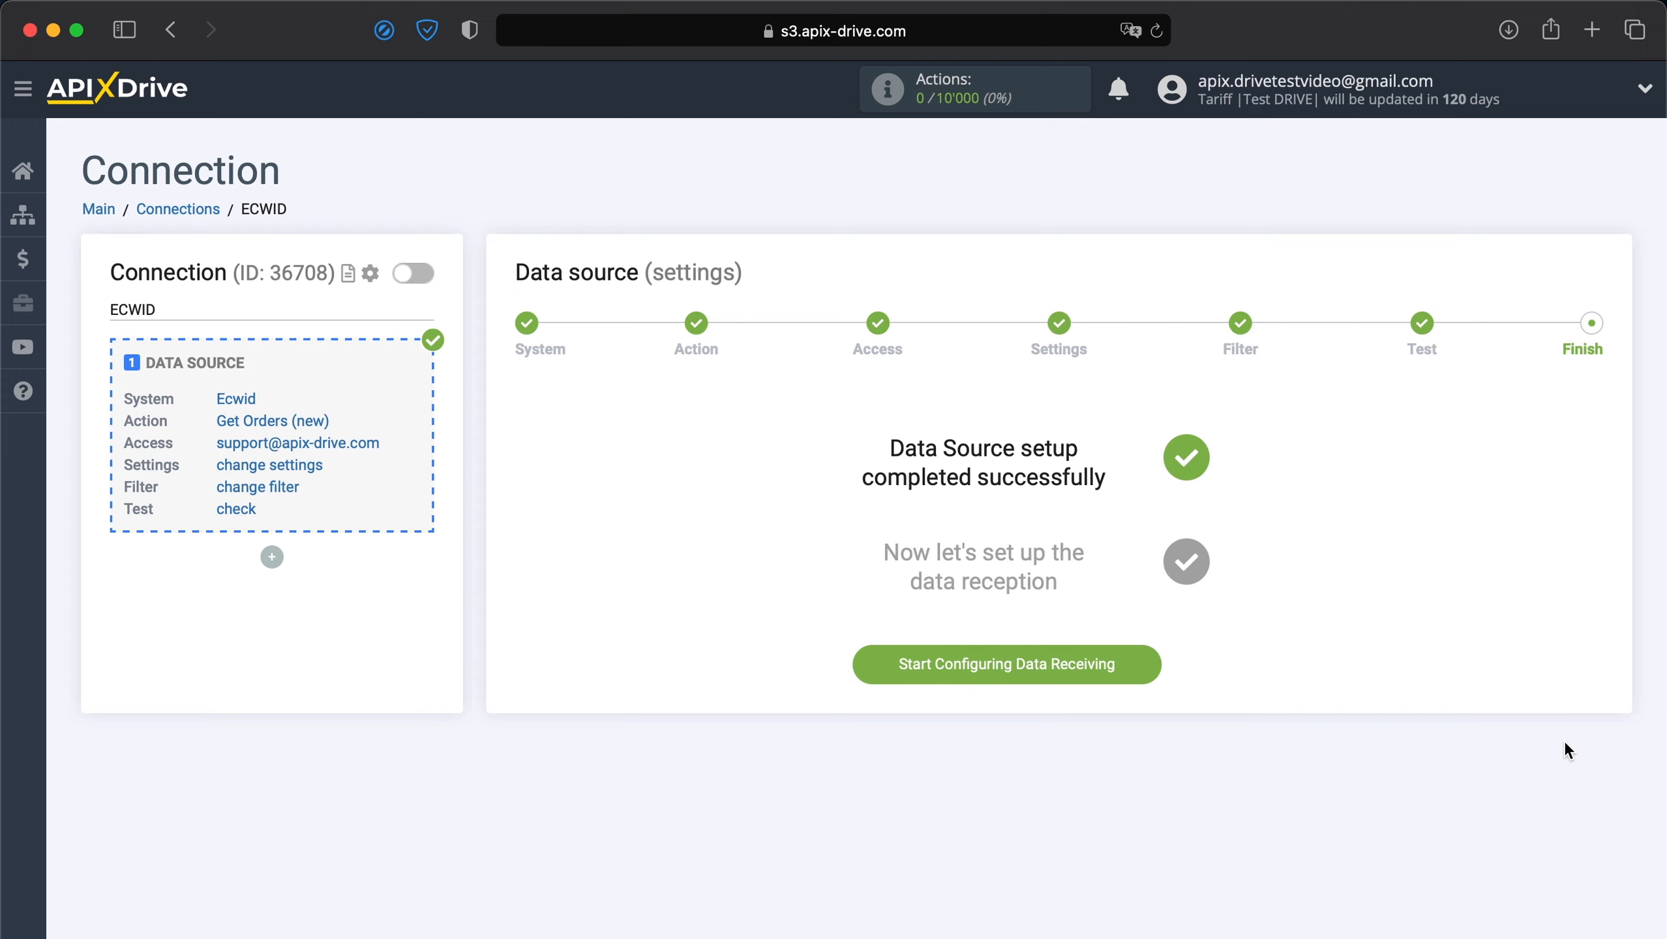
Begin the data destination and choose Jira Service Desk as its system.
{"action": "left_click", "coordinate": [1051, 663]}
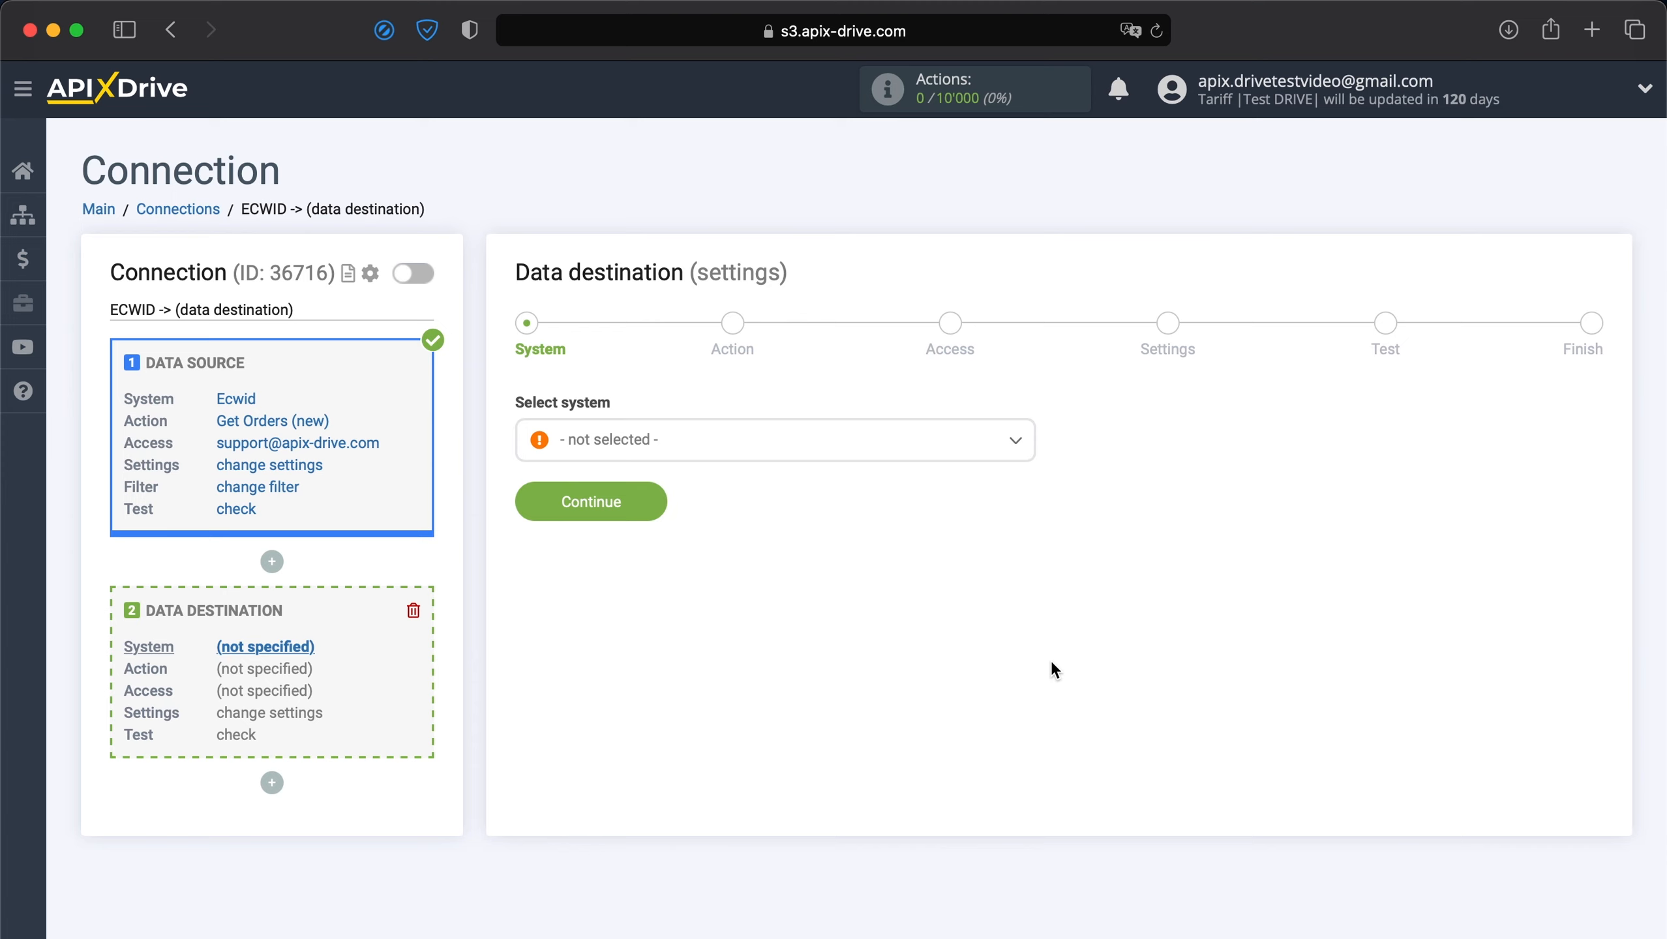
{"action": "left_click", "coordinate": [900, 459]}
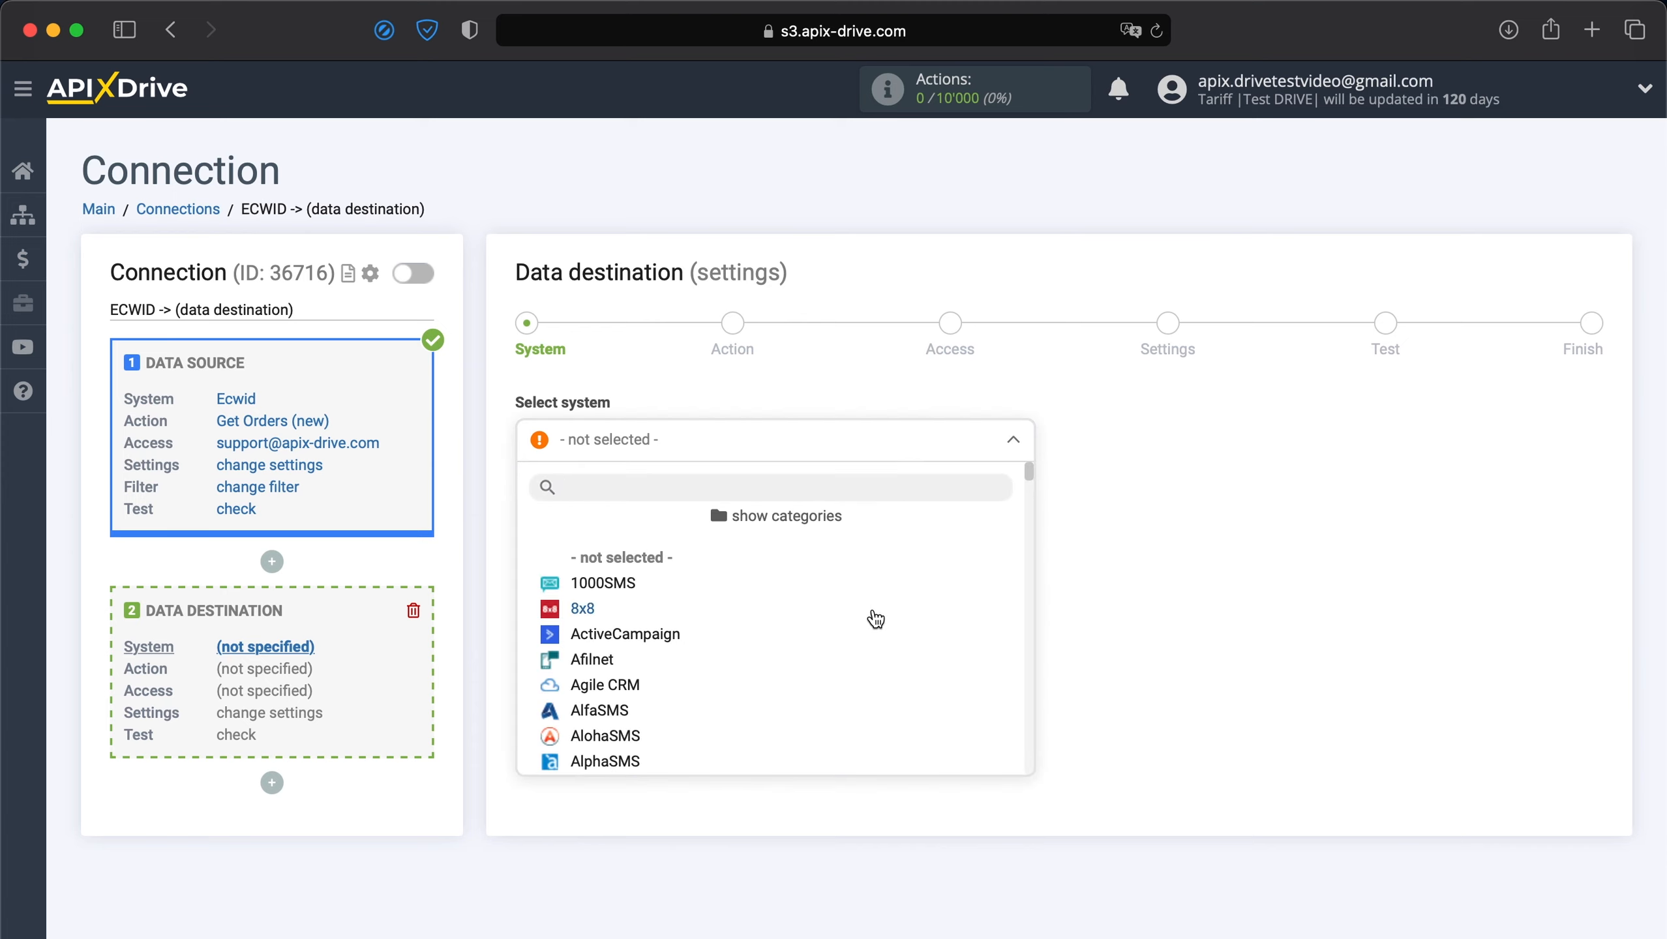
{"action": "scroll", "coordinate": [874, 615], "scroll_direction": "down", "scroll_amount": 5}
{"action": "scroll", "coordinate": [876, 618], "scroll_direction": "down", "scroll_amount": 15}
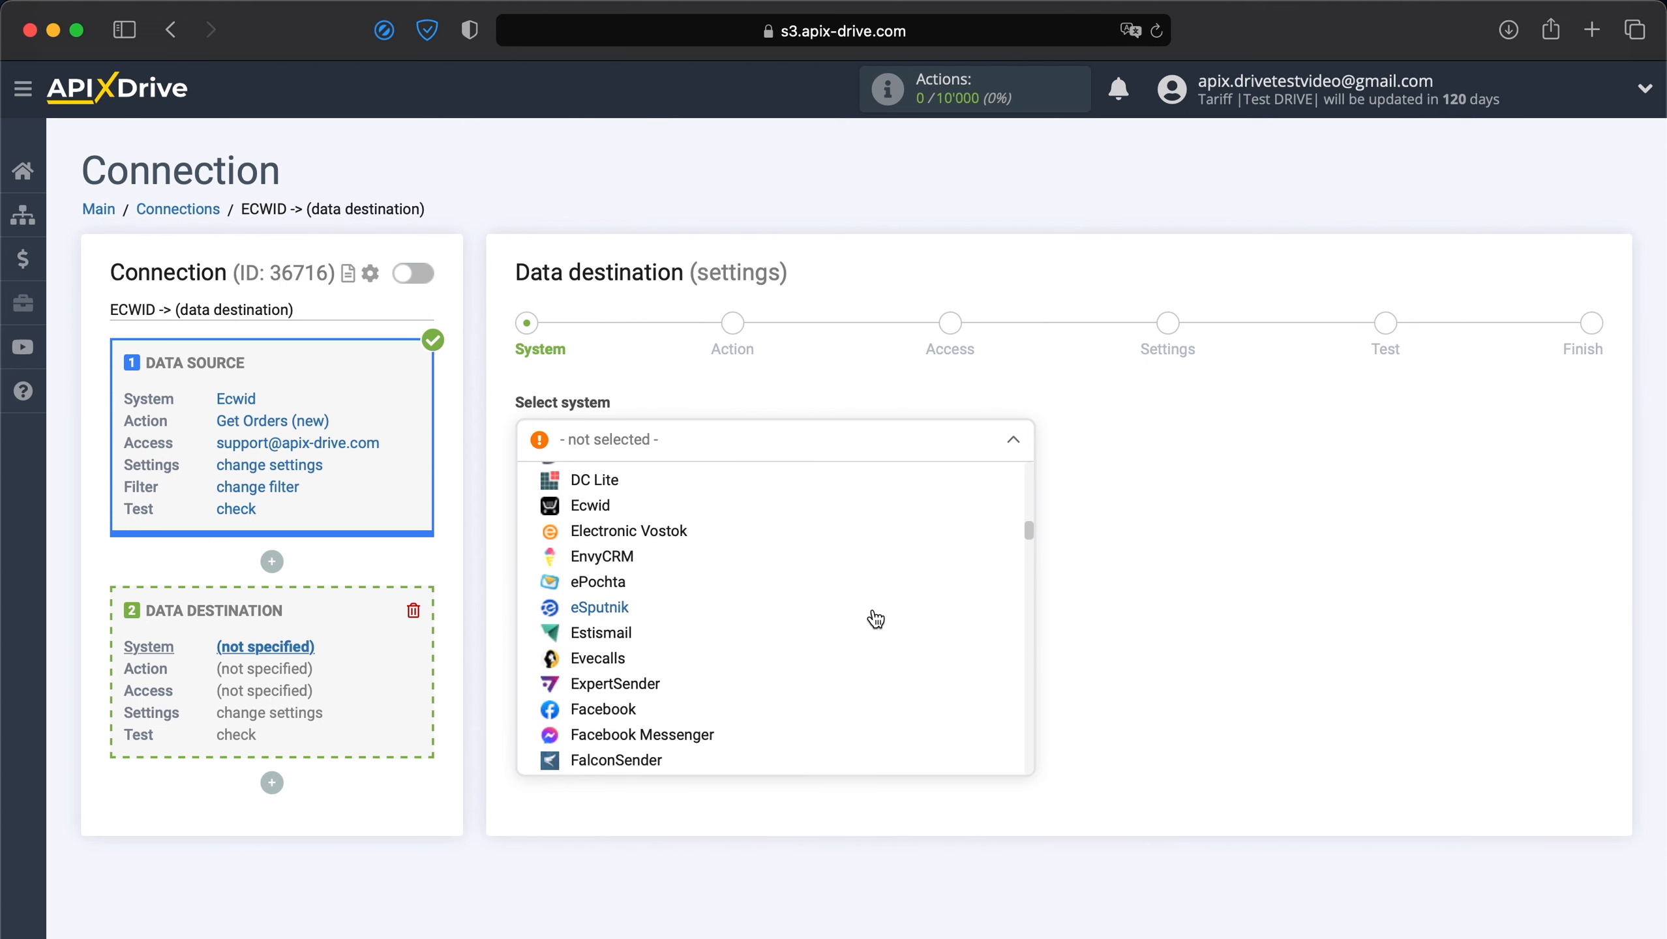
{"action": "scroll", "coordinate": [876, 618], "scroll_direction": "down", "scroll_amount": 4}
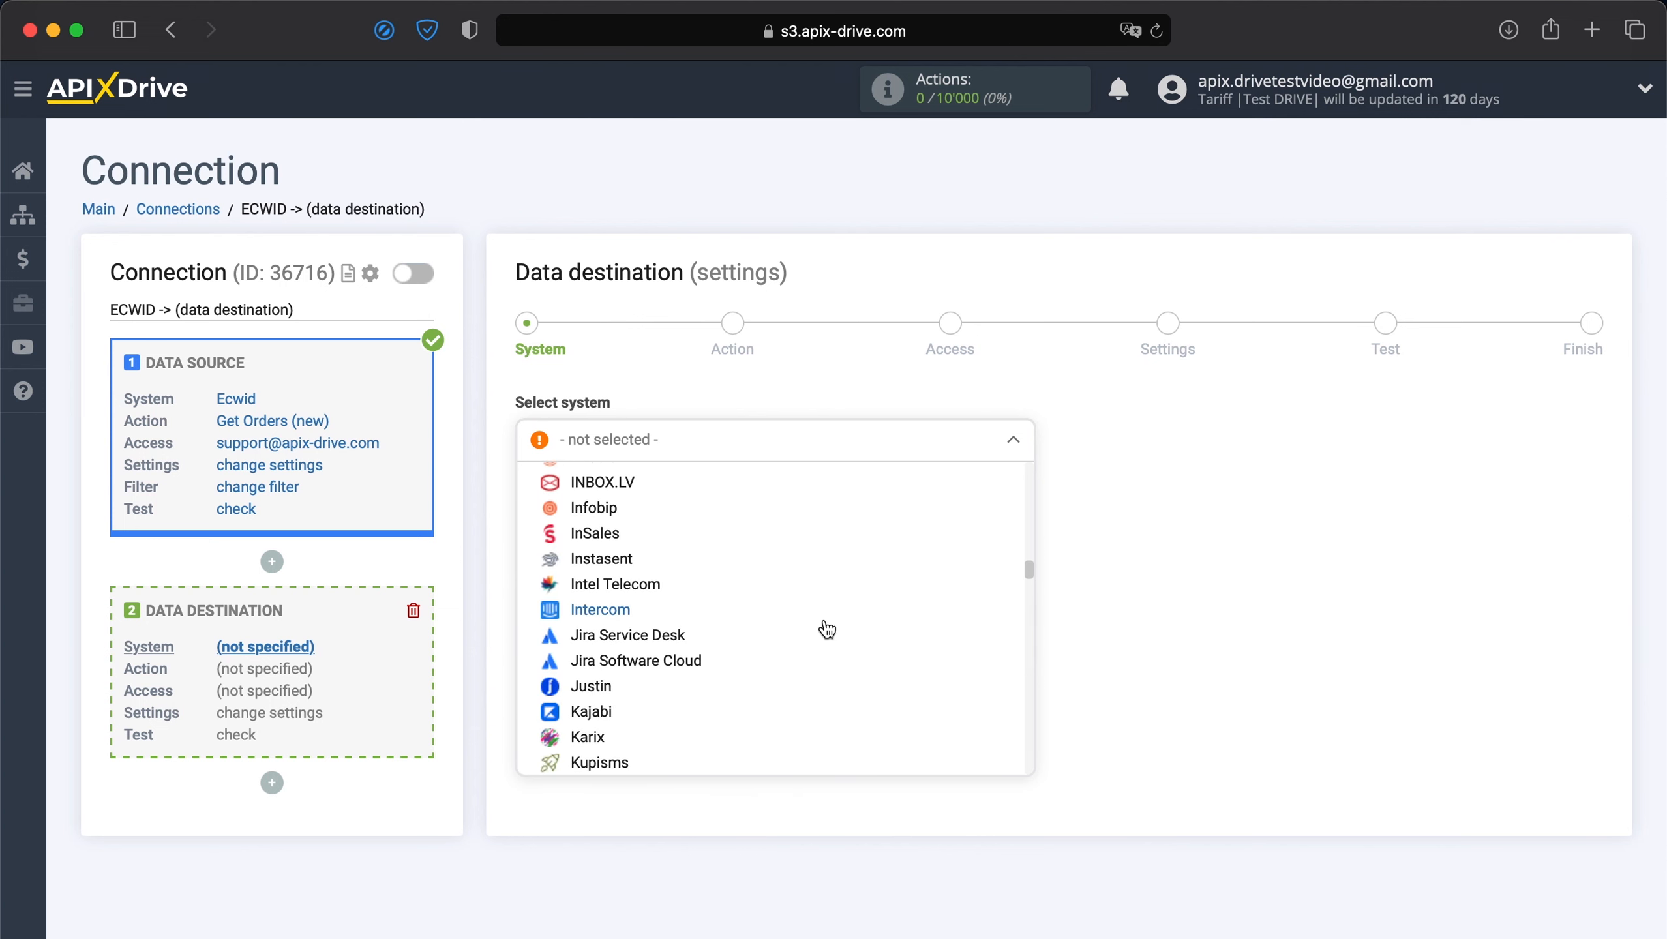
{"action": "left_click", "coordinate": [686, 642]}
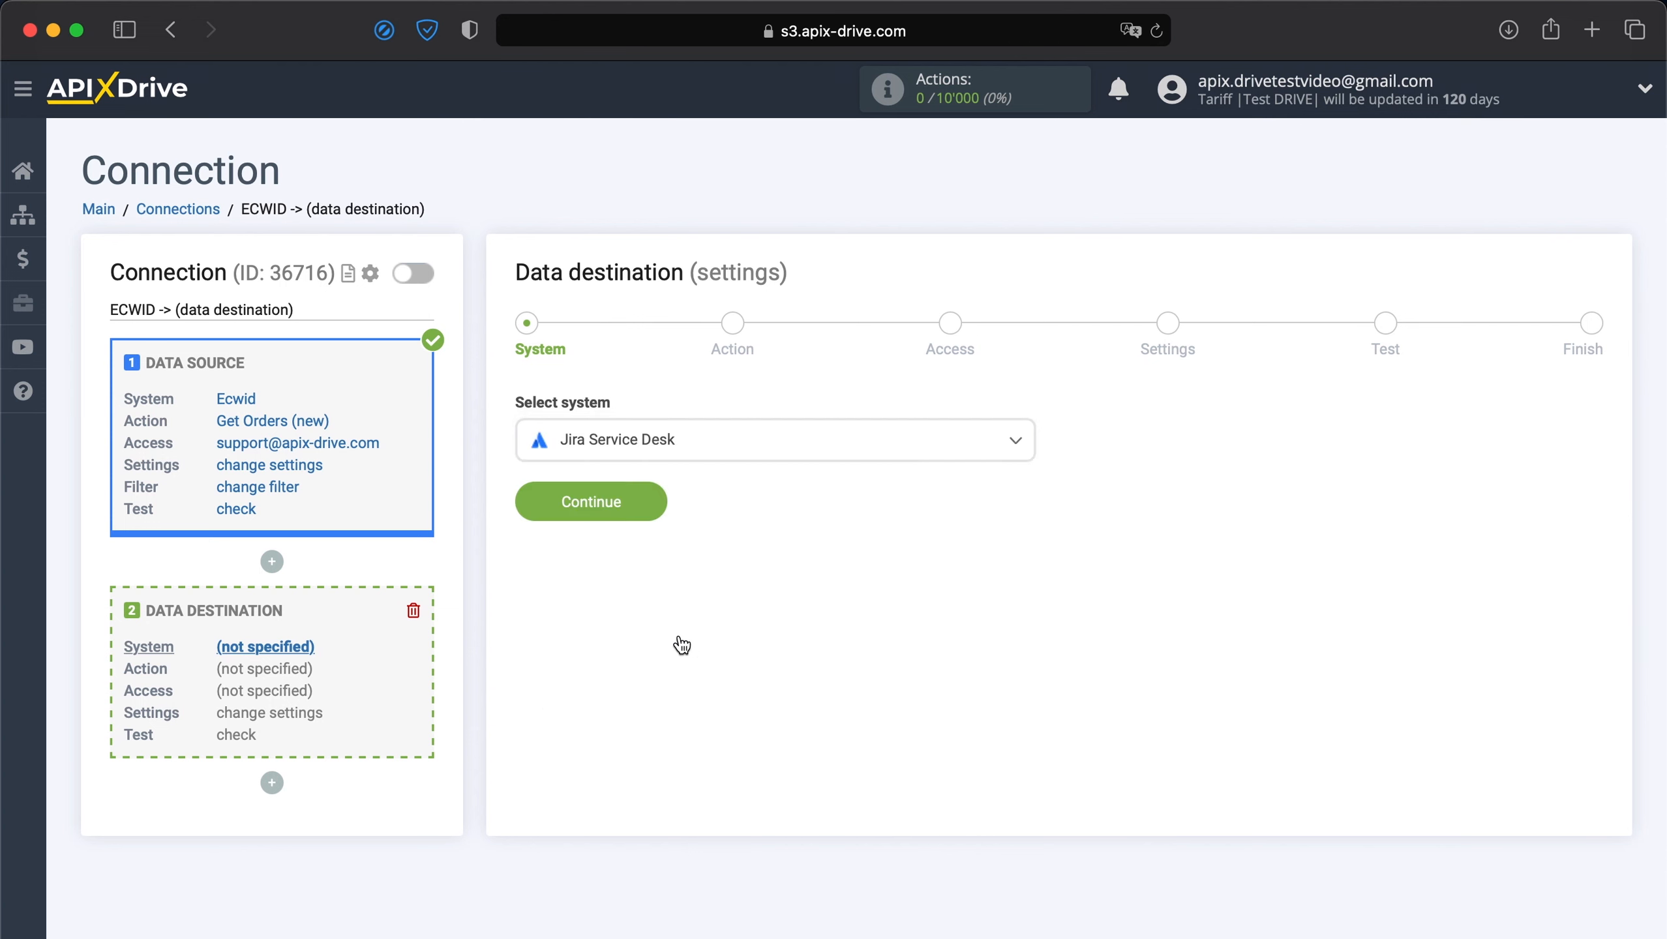
{"action": "left_click", "coordinate": [624, 511]}
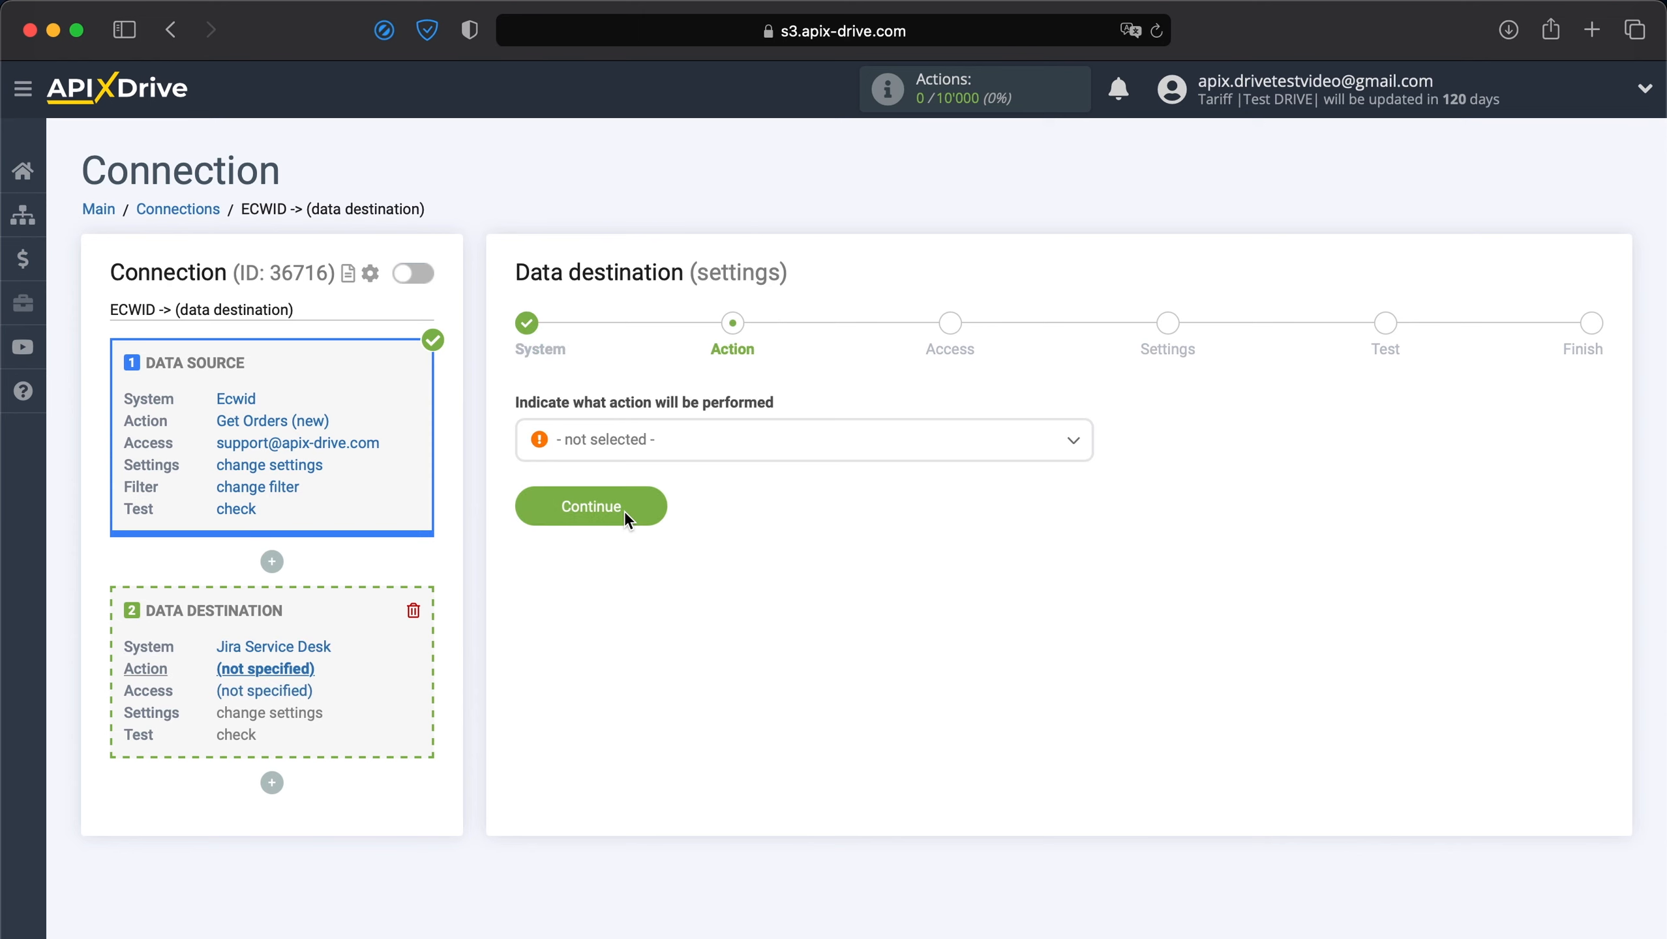
Set the Jira Service Desk action to Create Request and continue to Access.
{"action": "left_click", "coordinate": [669, 455]}
{"action": "left_click", "coordinate": [621, 556]}
{"action": "left_click", "coordinate": [624, 501]}
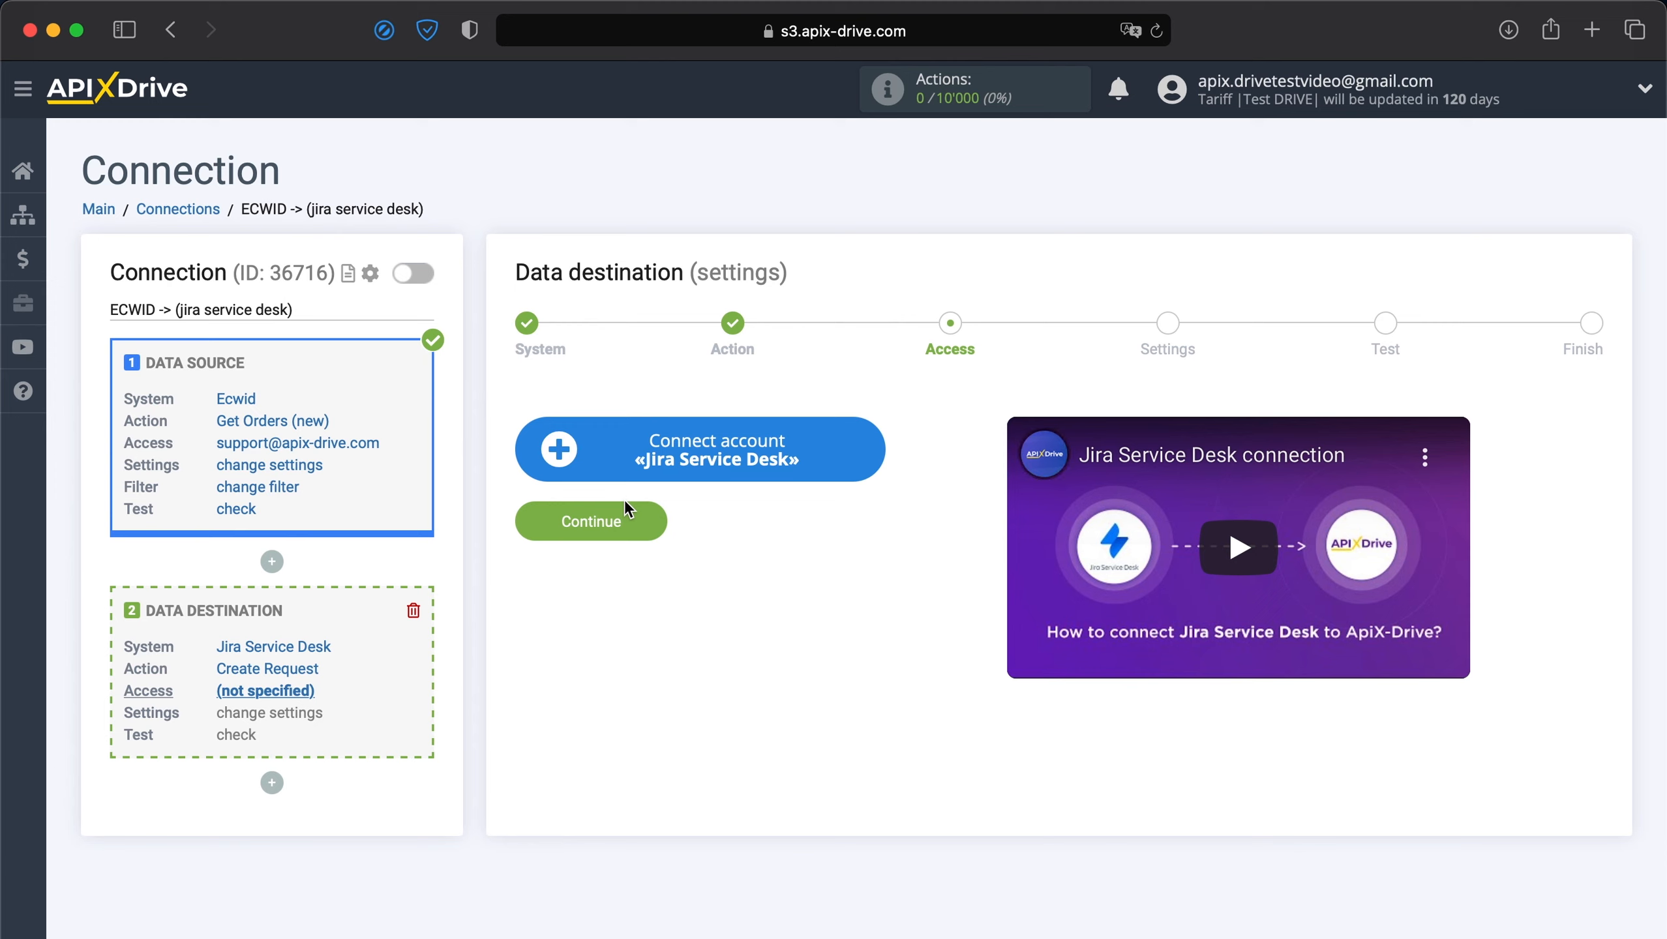
Log in to the Atlassian account with its e-mail and password.
{"action": "left_click", "coordinate": [690, 448]}
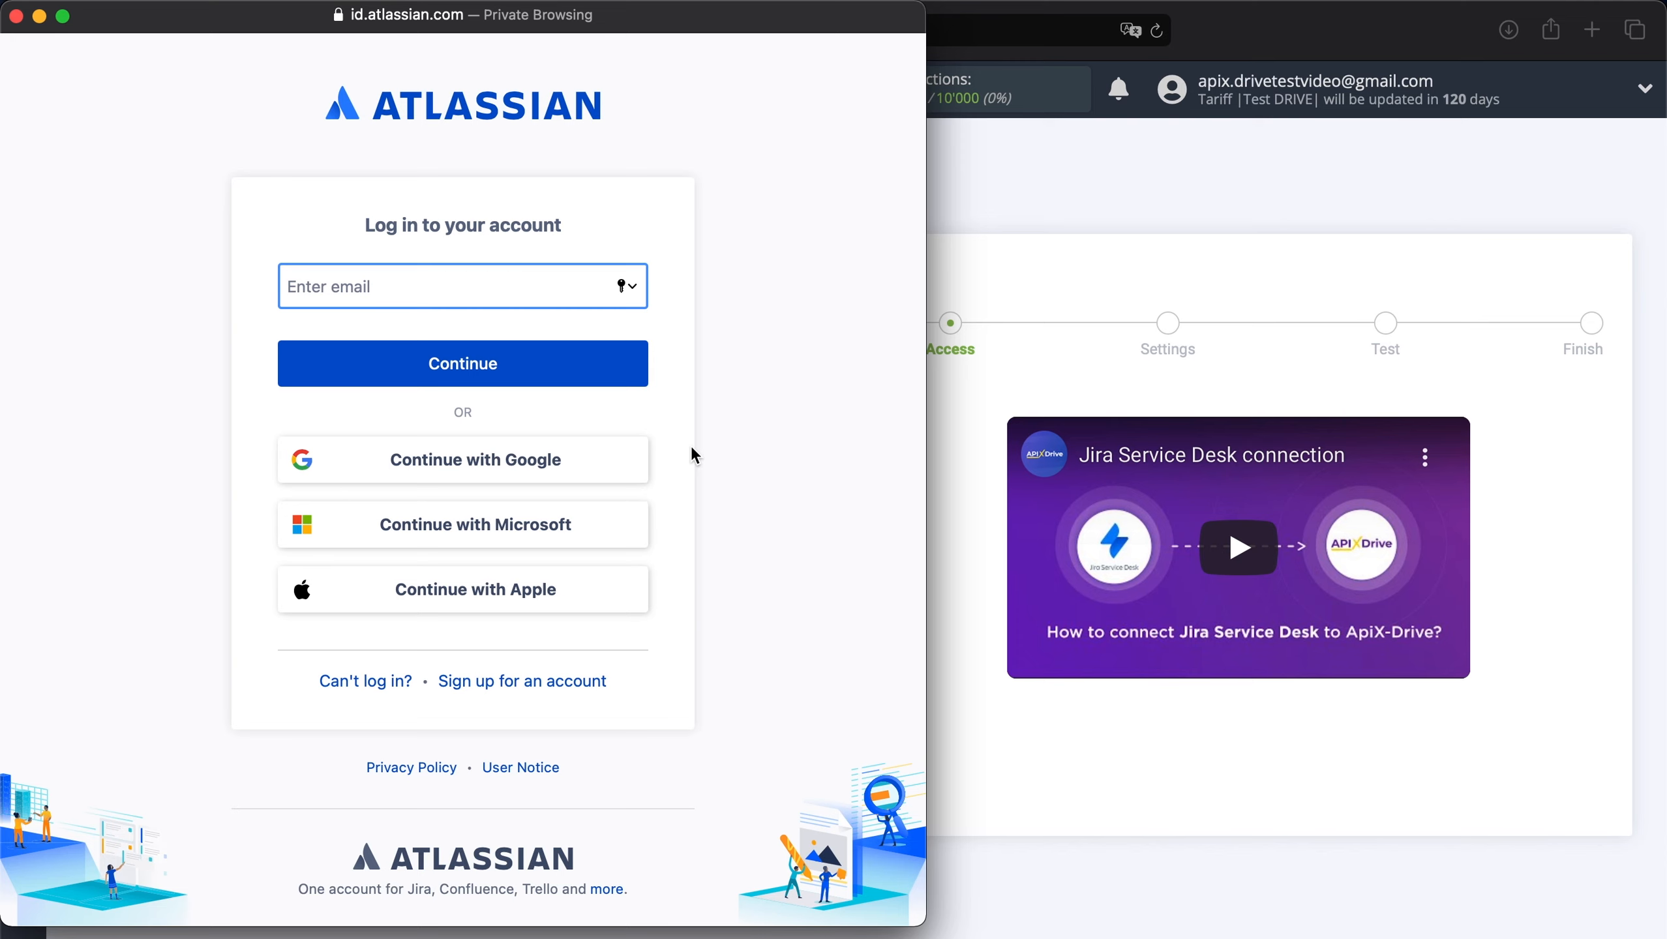
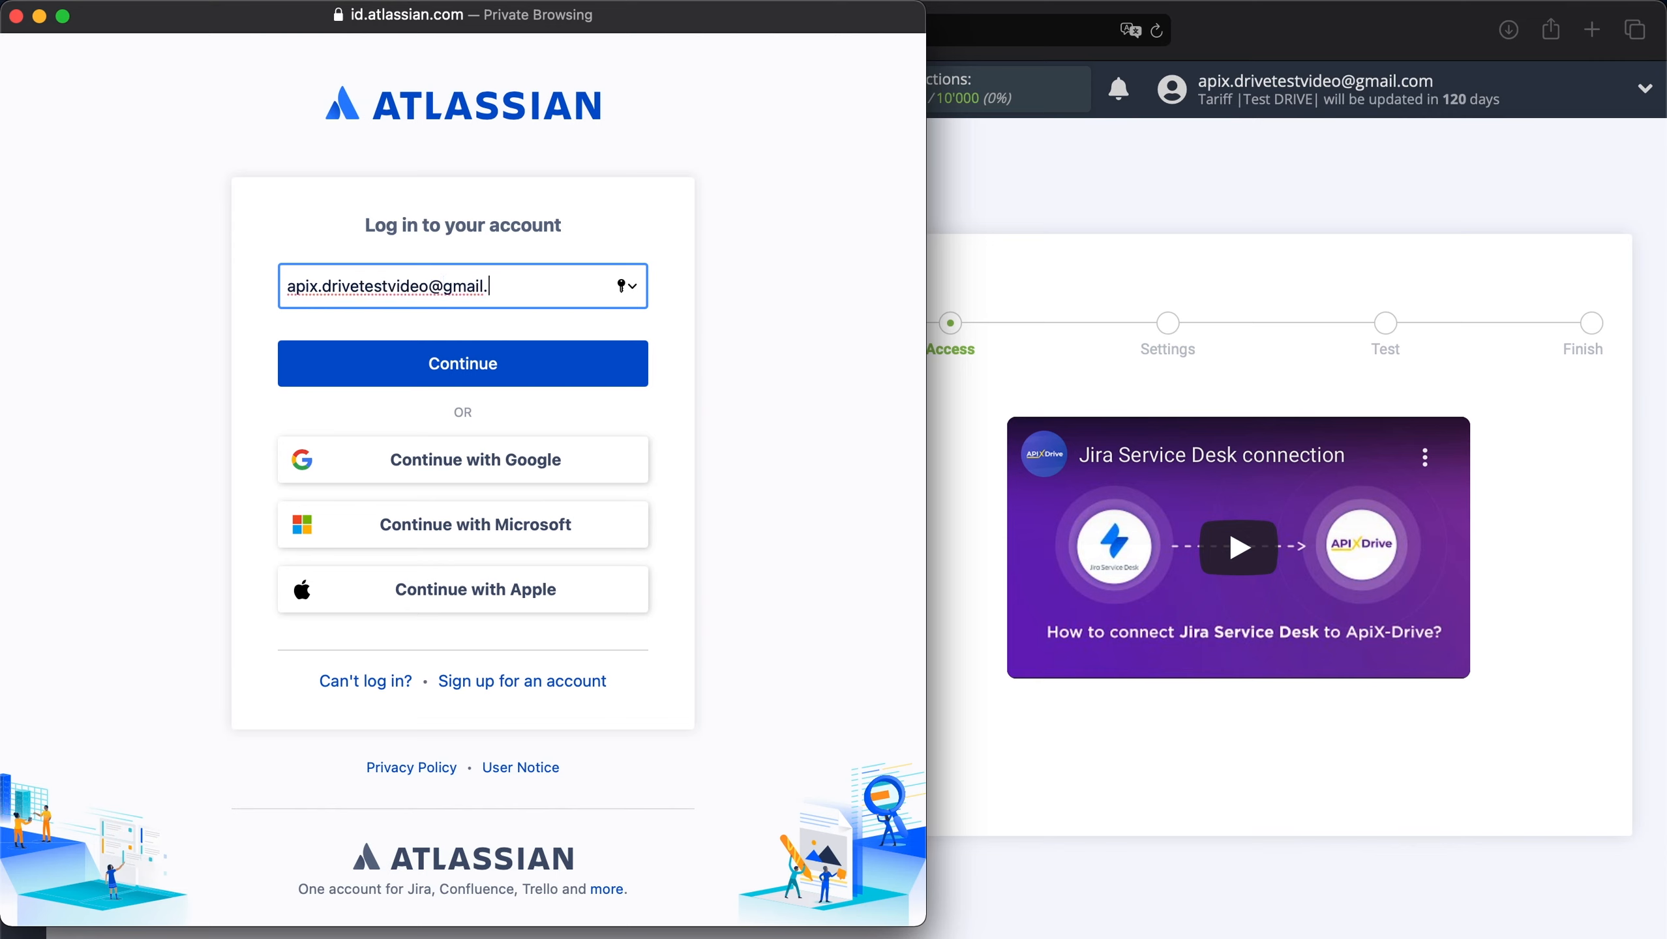
{"action": "left_click", "coordinate": [558, 380]}
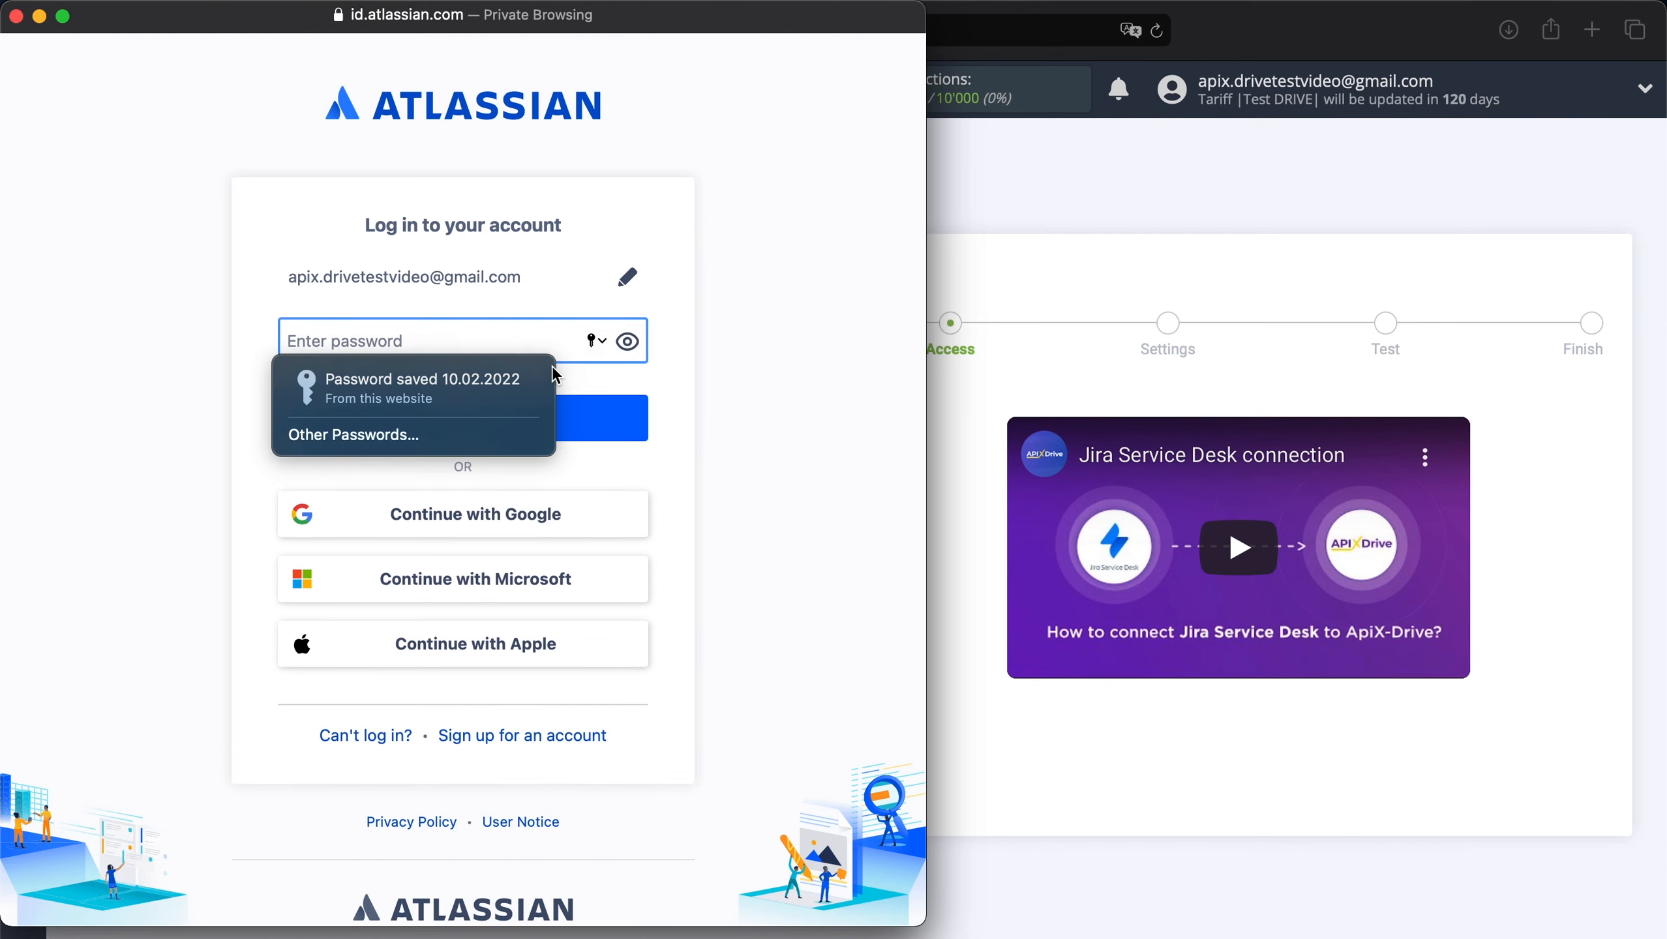
{"action": "type", "text": "••••••••••••"}
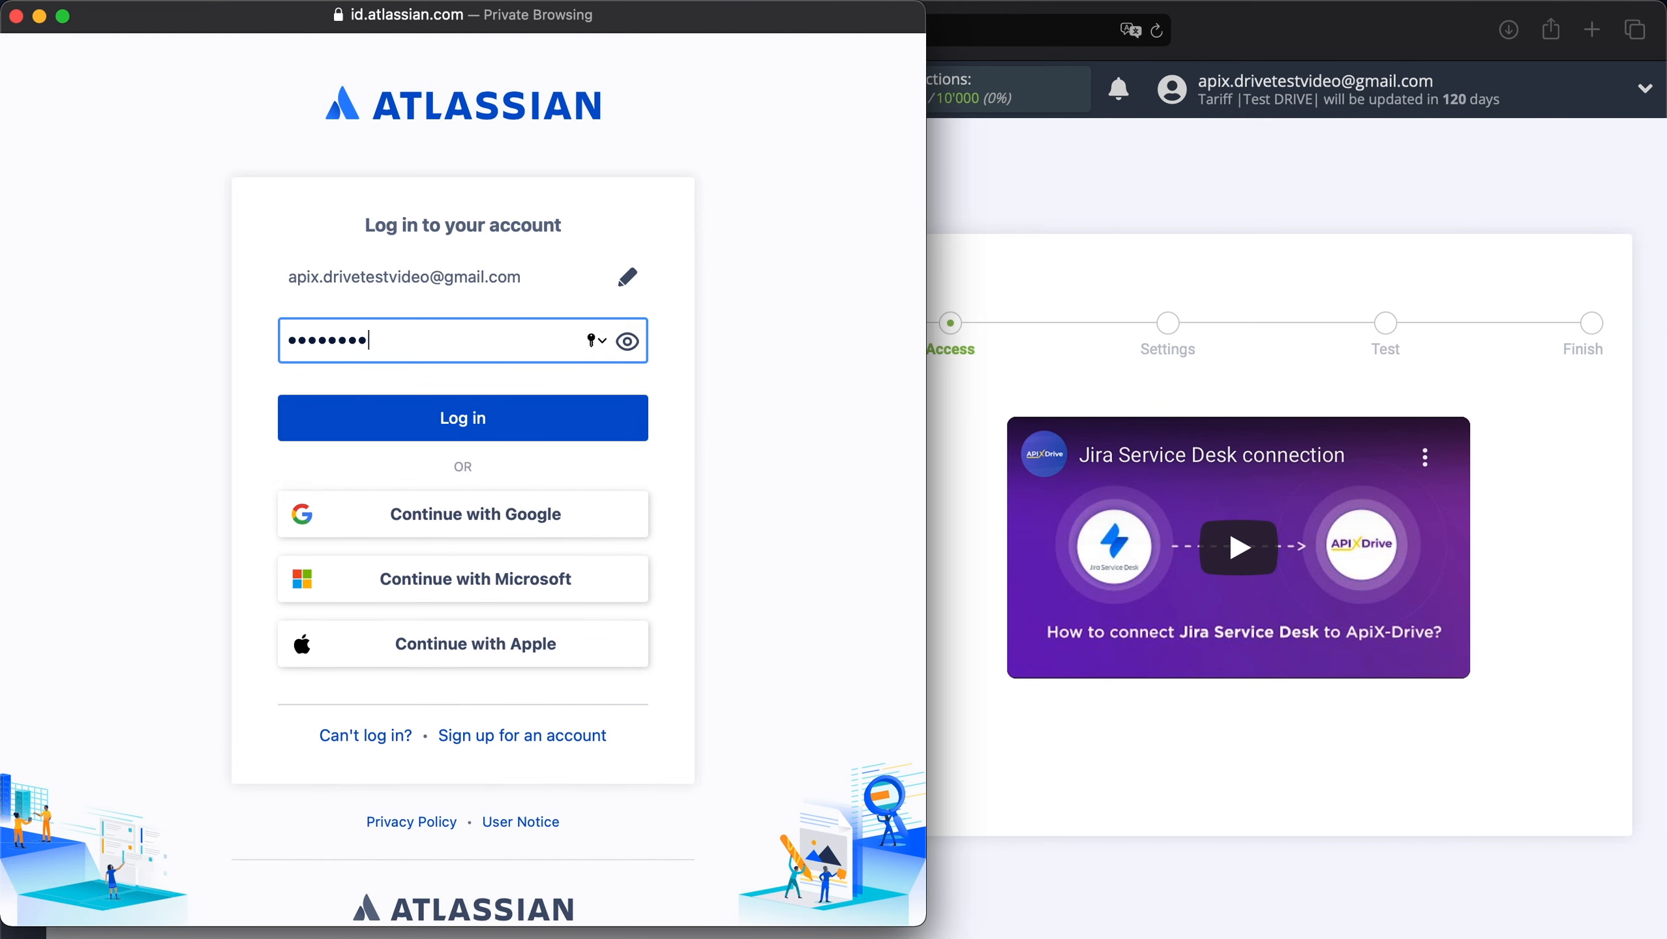
{"action": "type", "text": "••••••••••••"}
{"action": "left_click", "coordinate": [500, 410]}
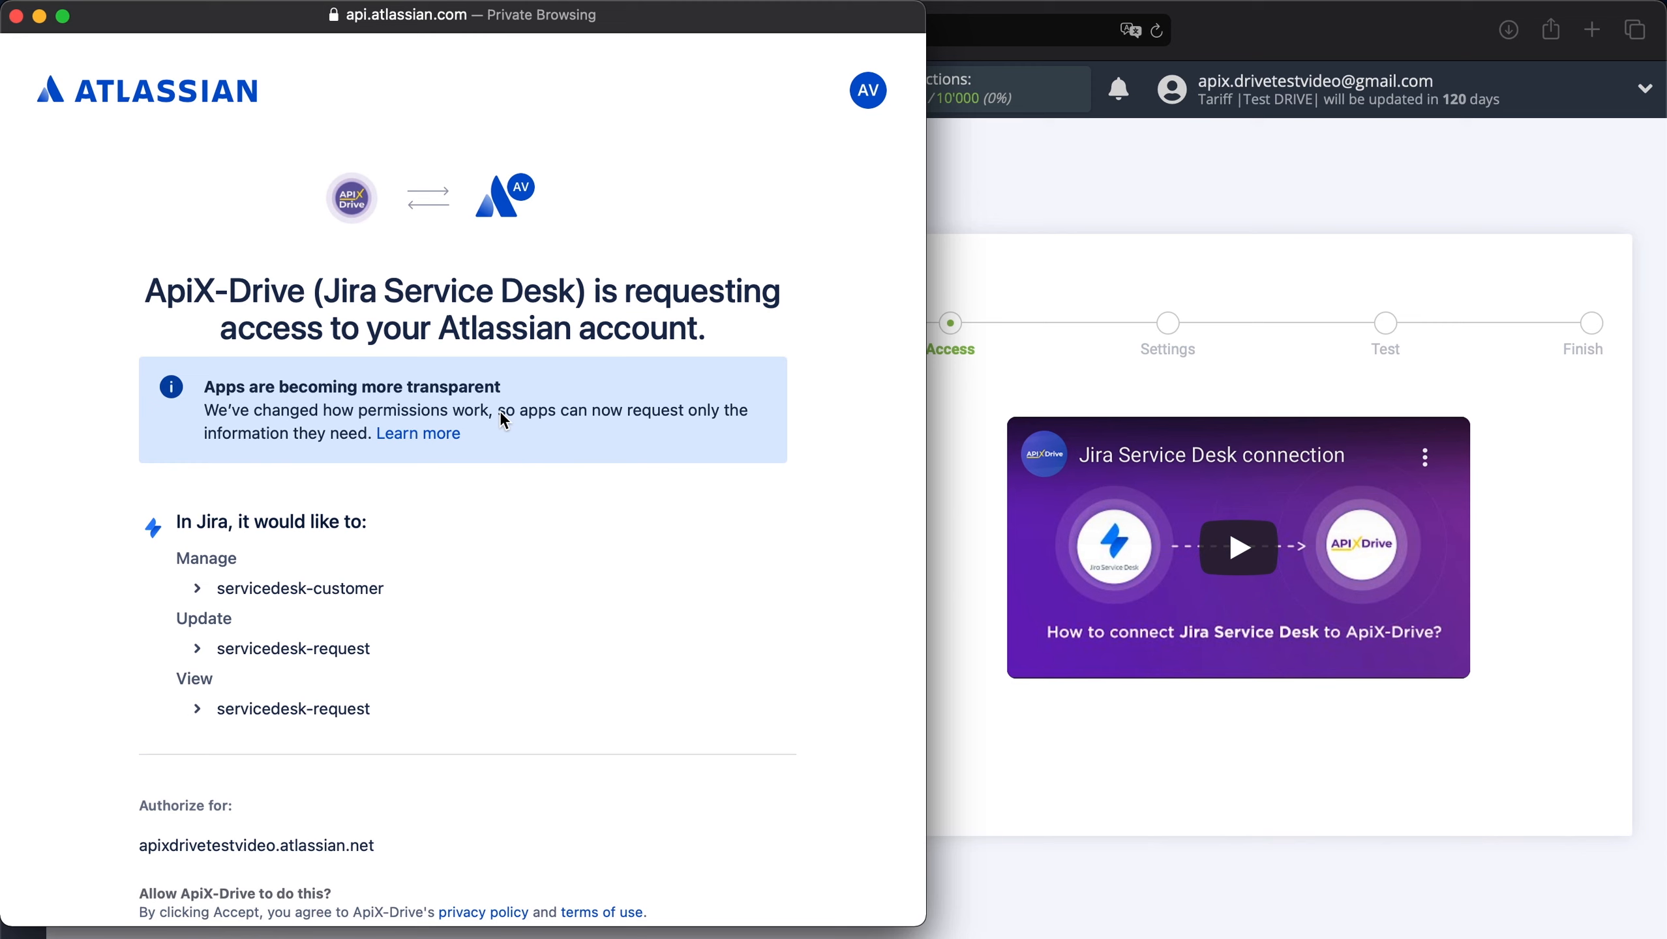
Authorize ApiX-Drive, select the new Jira login, and continue to Settings.
{"action": "scroll", "coordinate": [501, 411], "scroll_direction": "down", "scroll_amount": 5}
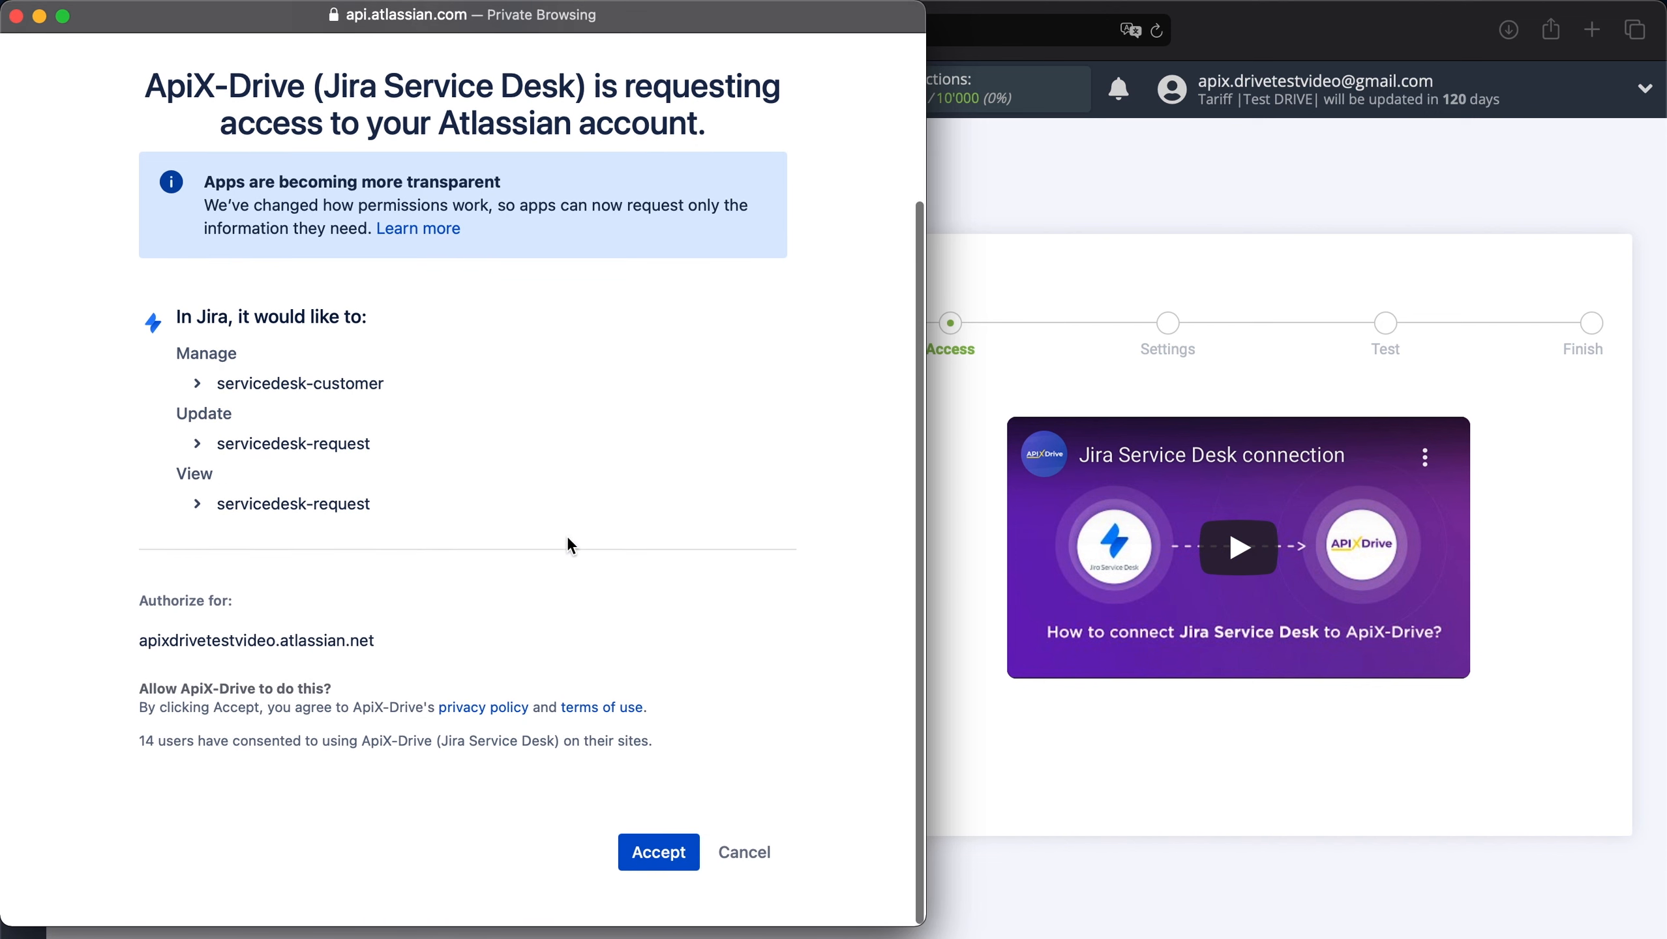
{"action": "left_click", "coordinate": [639, 853]}
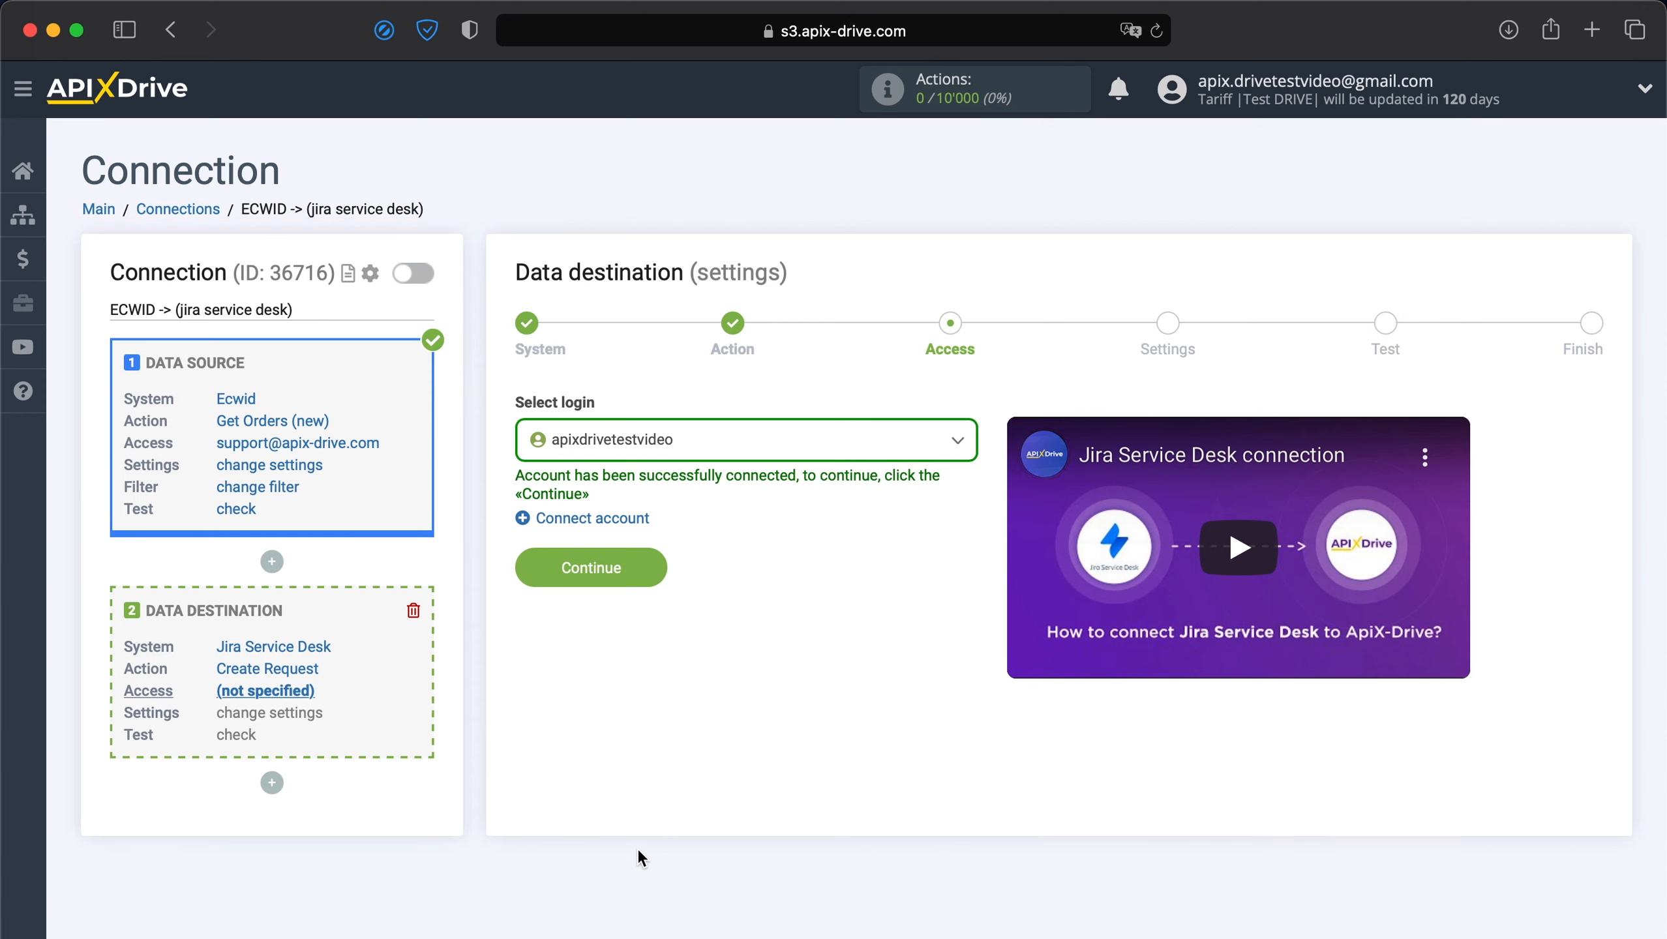
{"action": "left_click", "coordinate": [845, 437]}
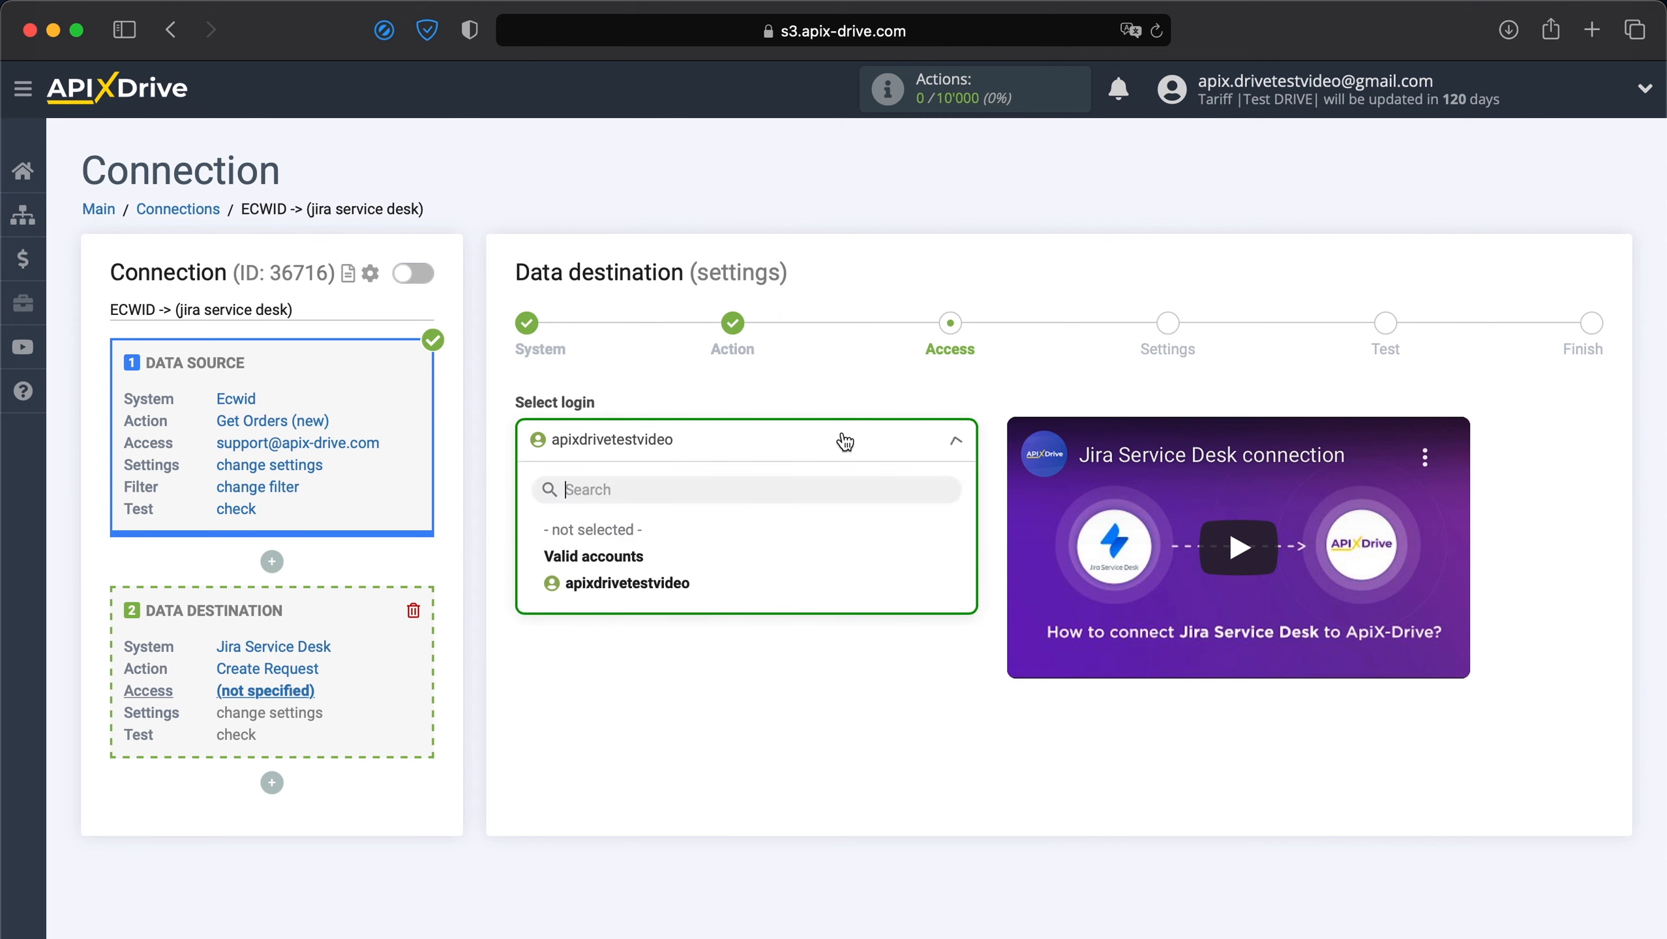
{"action": "left_click", "coordinate": [645, 594]}
{"action": "left_click", "coordinate": [621, 568]}
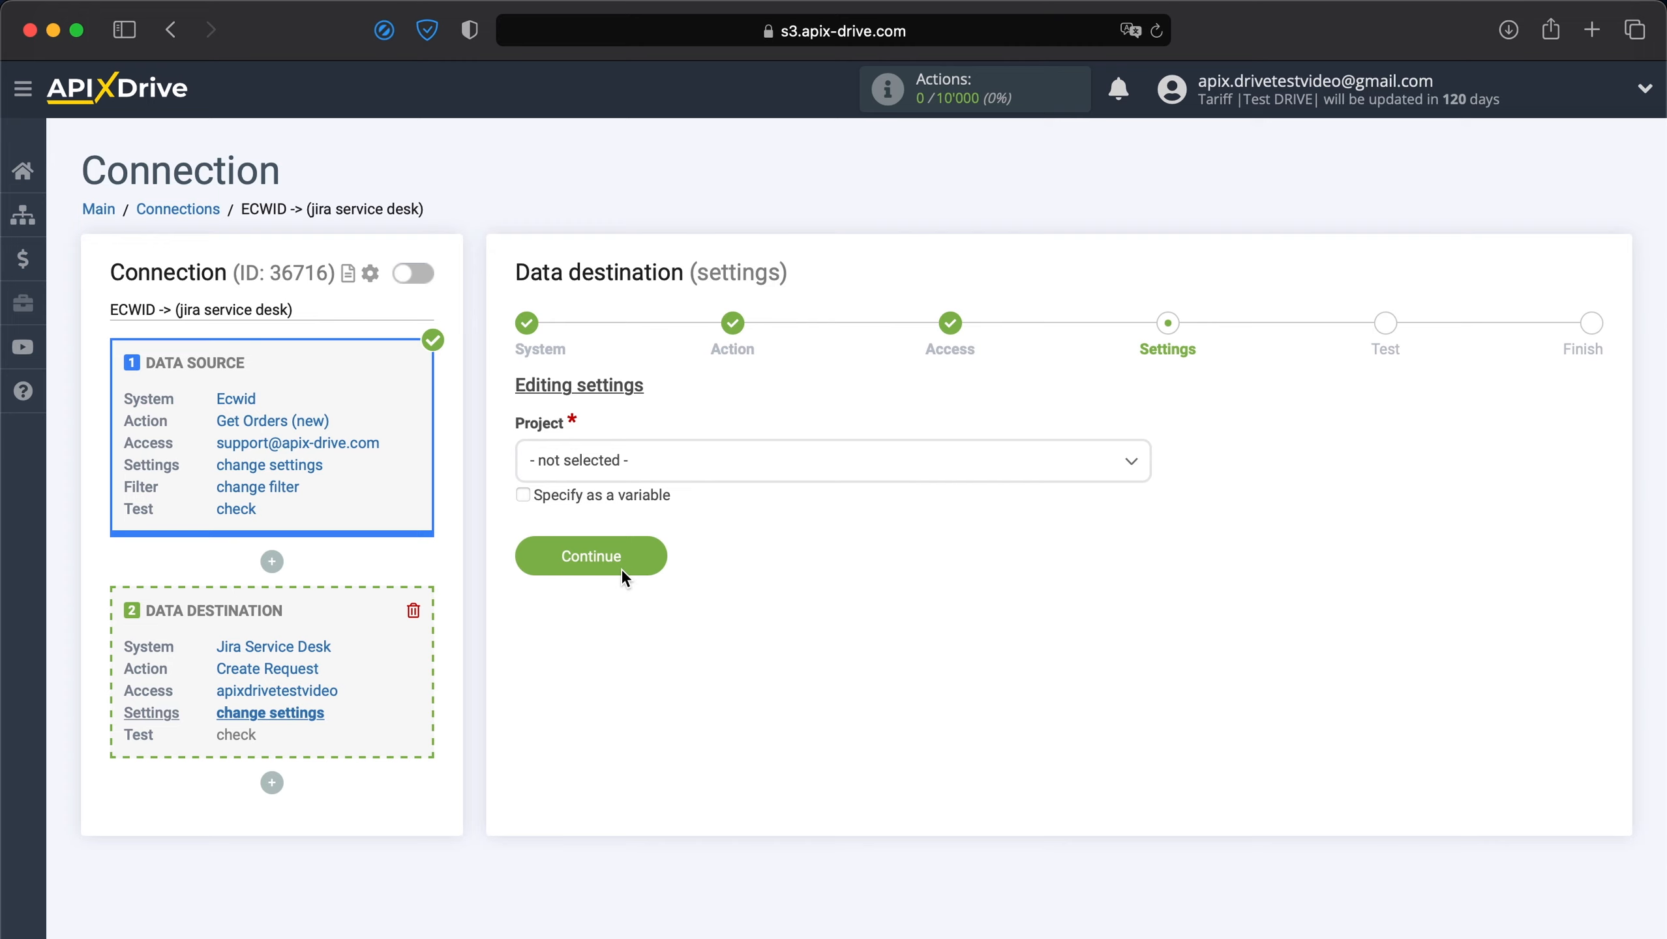
Choose General Help Desk Project and the Submit a request or incident request type.
{"action": "left_click", "coordinate": [722, 478]}
{"action": "left_click", "coordinate": [652, 578]}
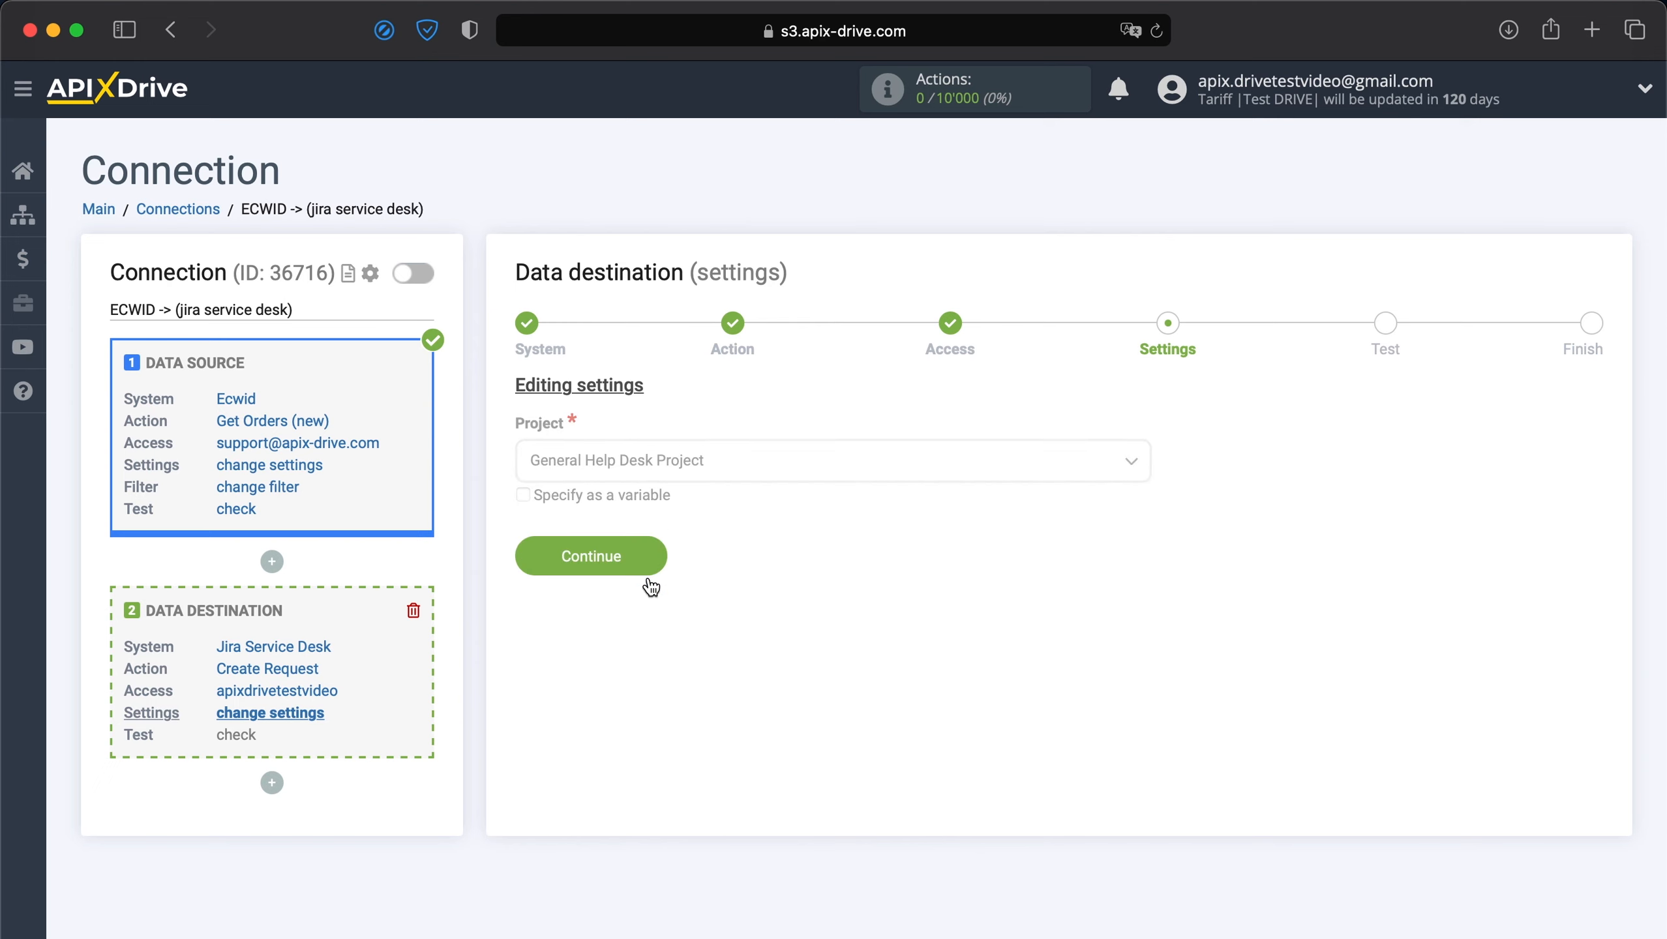
{"action": "left_click", "coordinate": [649, 582]}
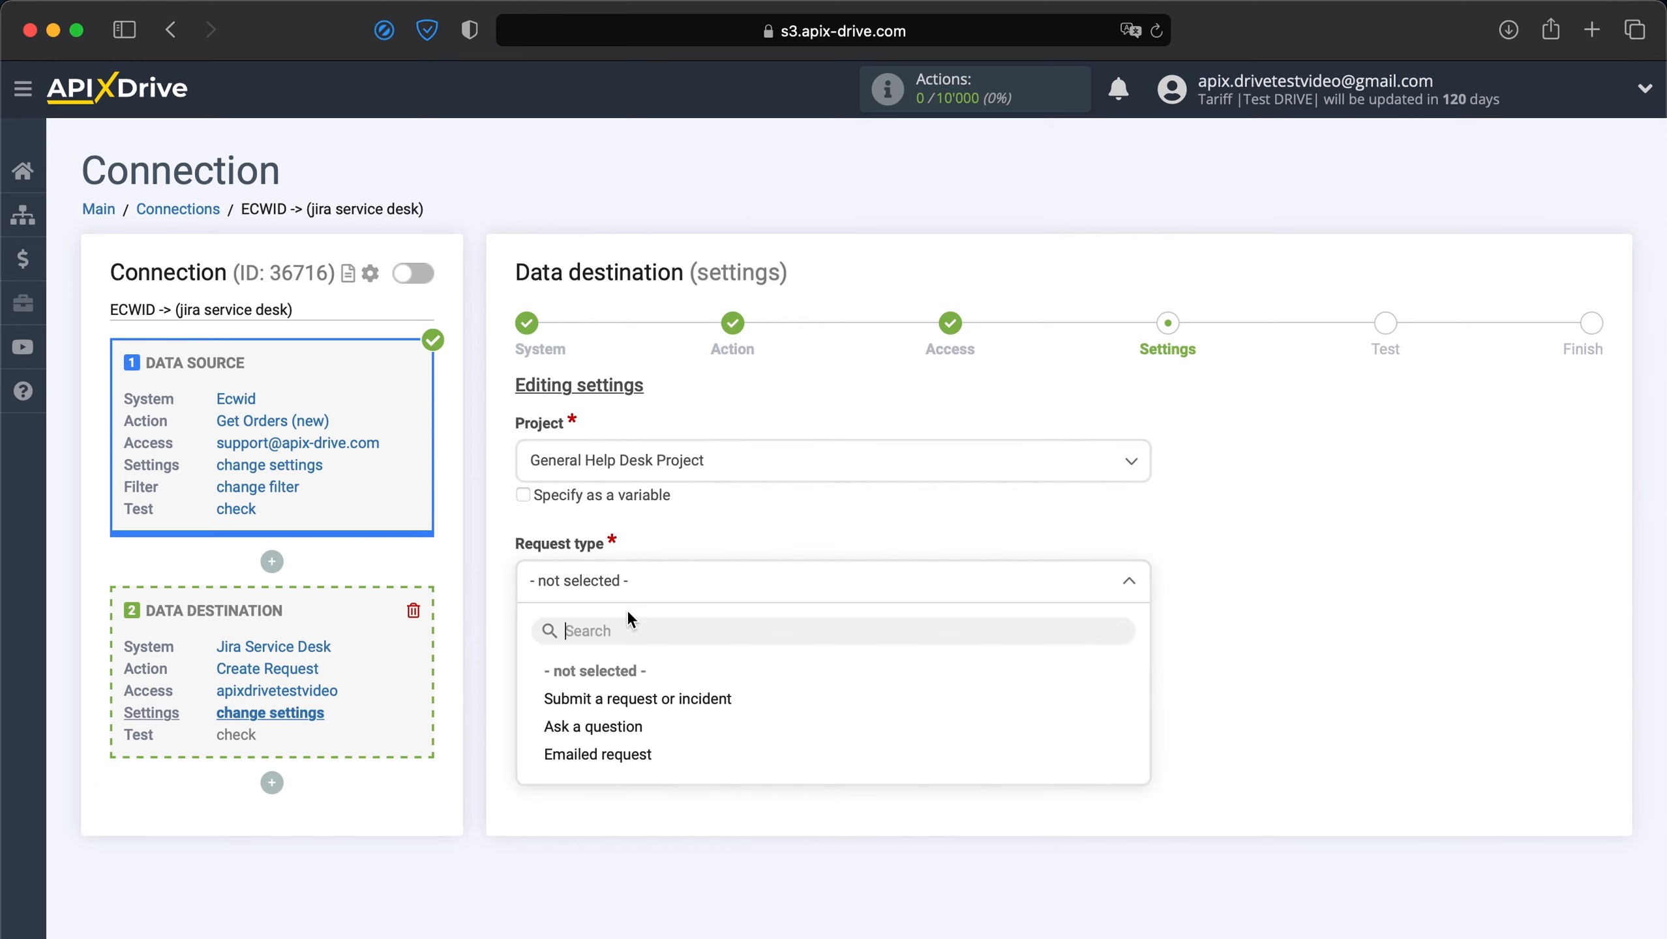
{"action": "left_click", "coordinate": [602, 704]}
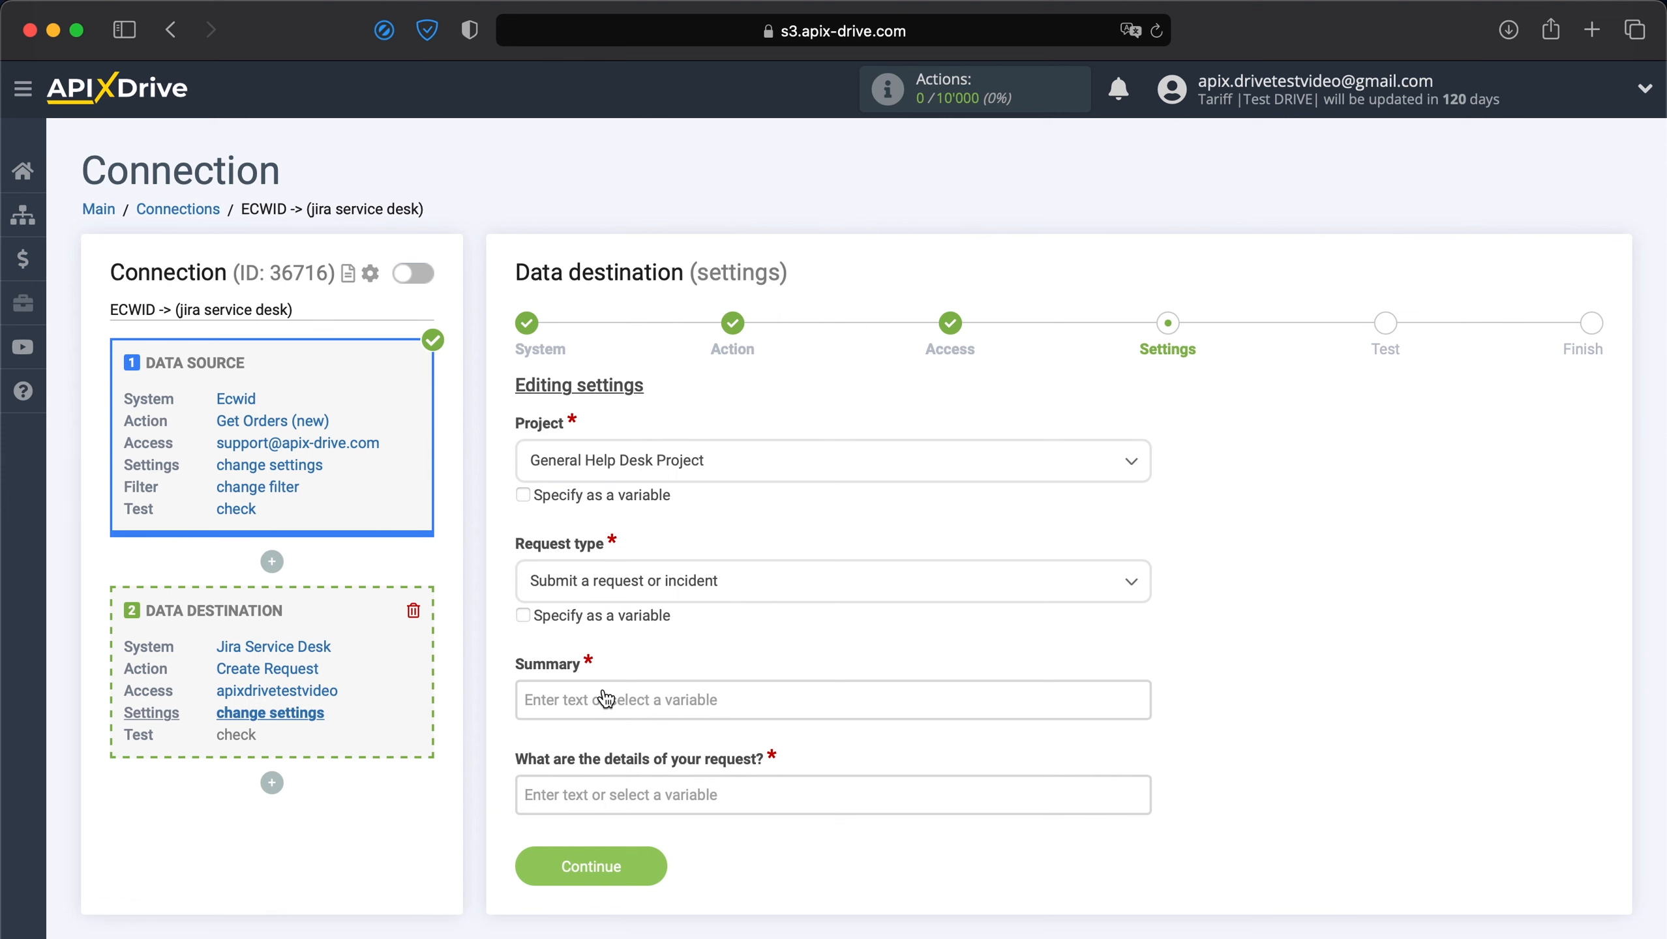
Set the Summary to 'New order from Ecwid' followed by the customer's full name.
{"action": "left_click", "coordinate": [606, 698]}
{"action": "type", "text": "New "}
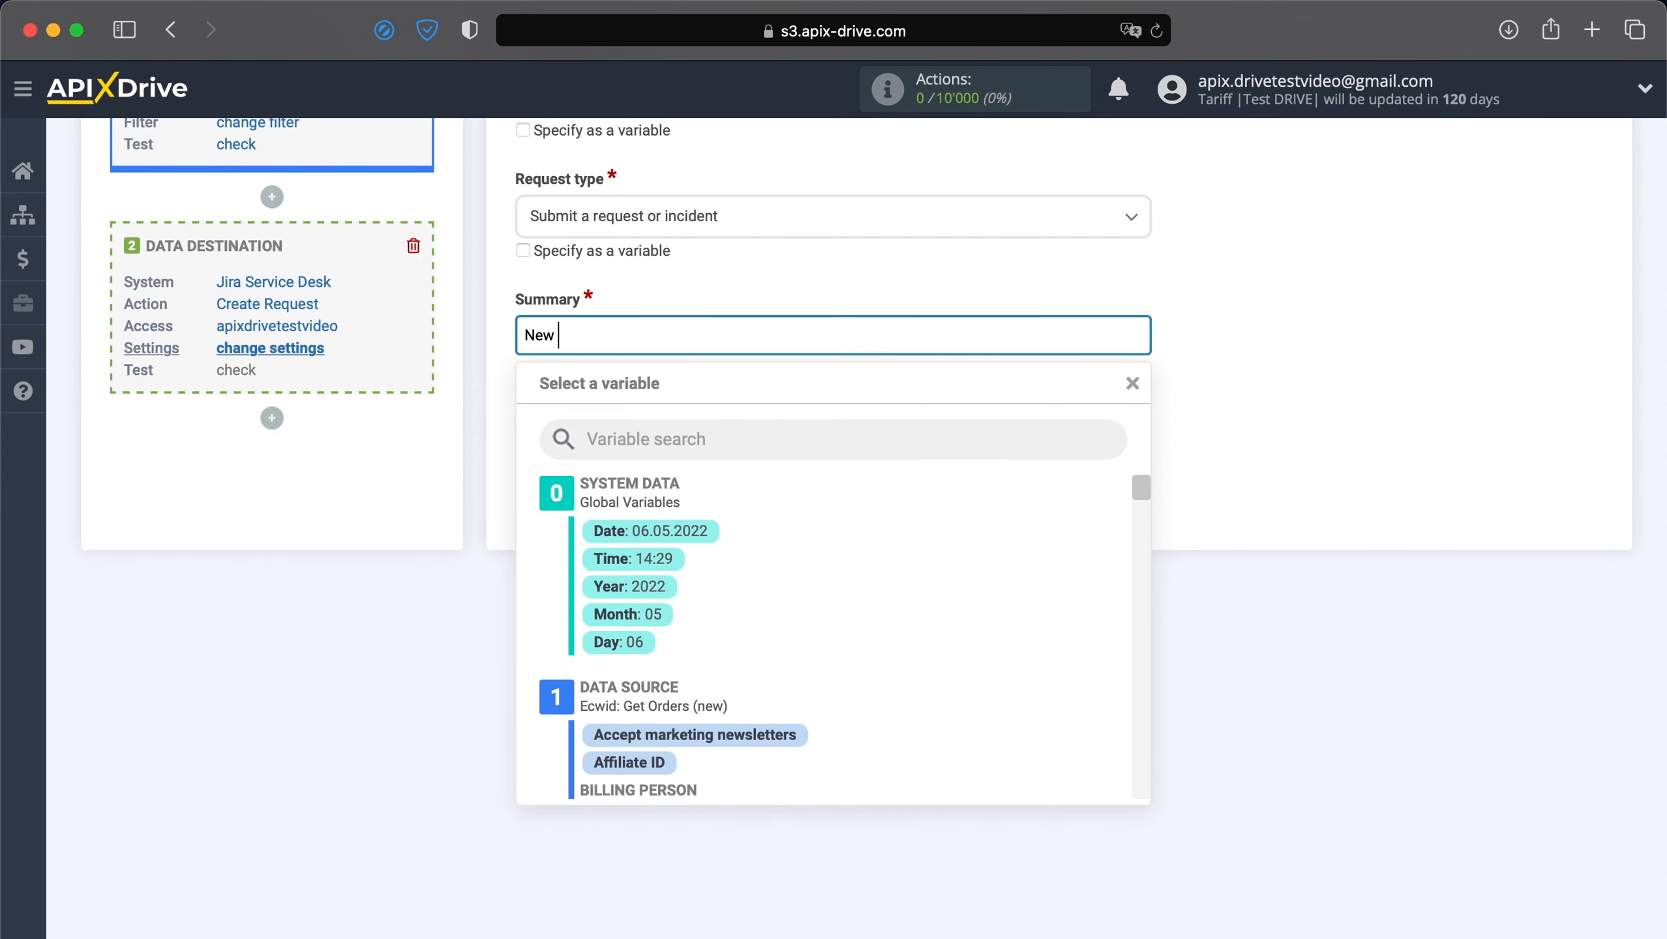
{"action": "type", "text": "order from Ecwid"}
{"action": "scroll", "coordinate": [657, 724], "scroll_direction": "down", "scroll_amount": 2}
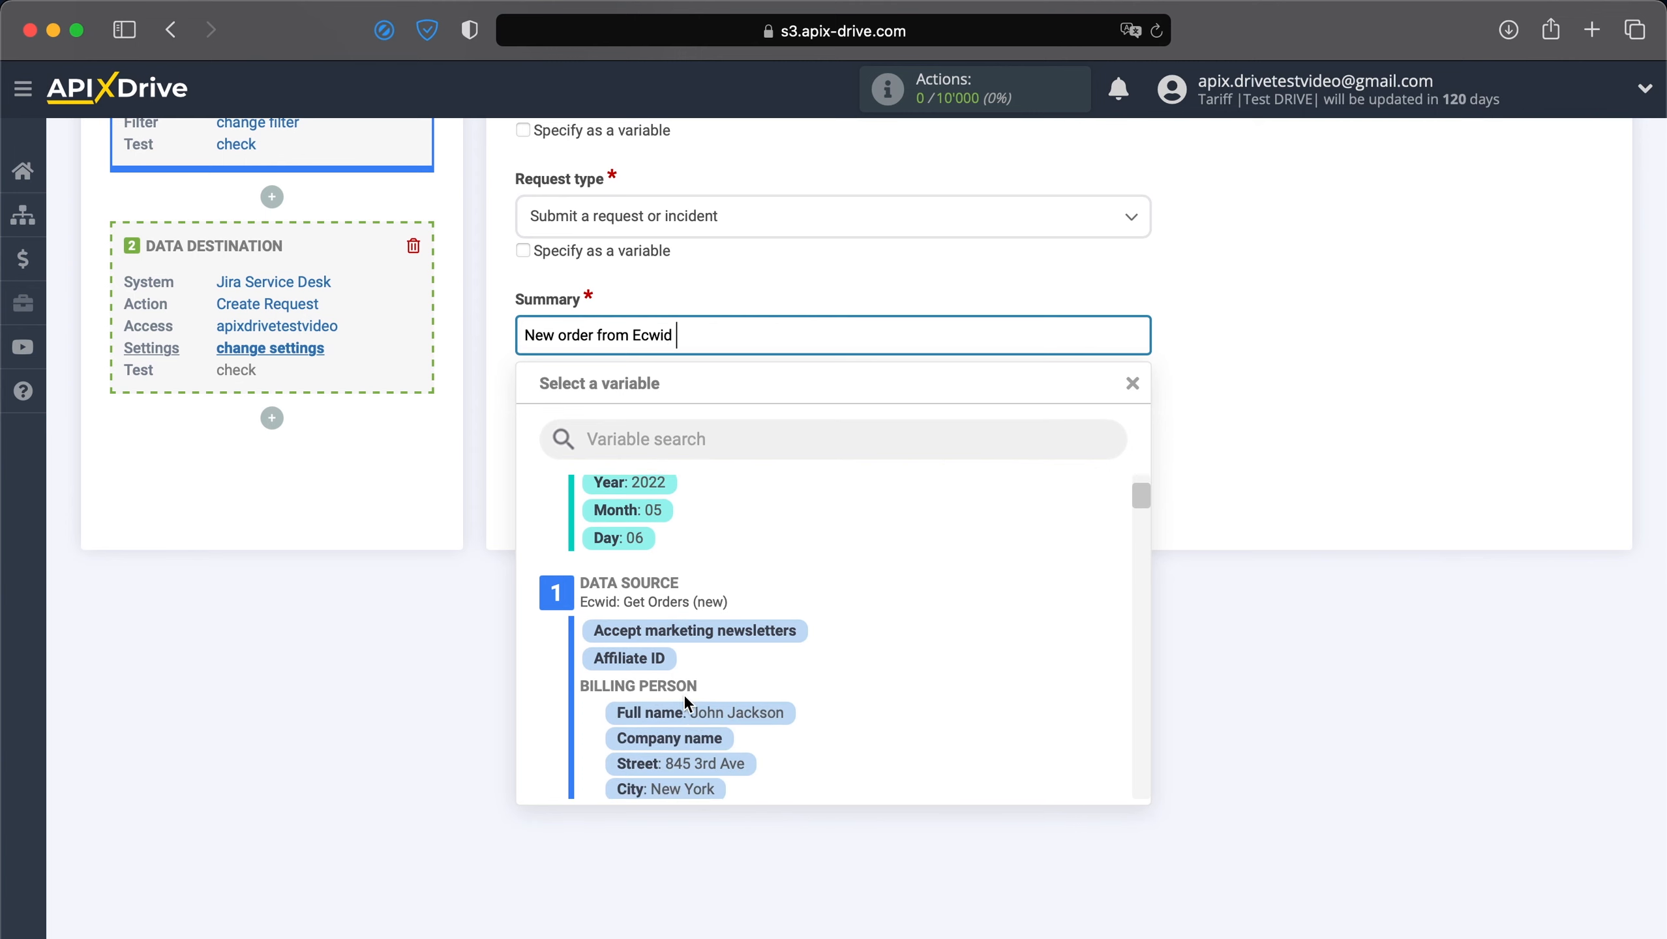
{"action": "left_click", "coordinate": [691, 714]}
Start the details with a 'Date:' line holding the order date and time.
{"action": "left_click", "coordinate": [795, 432]}
{"action": "type", "text": "D"}
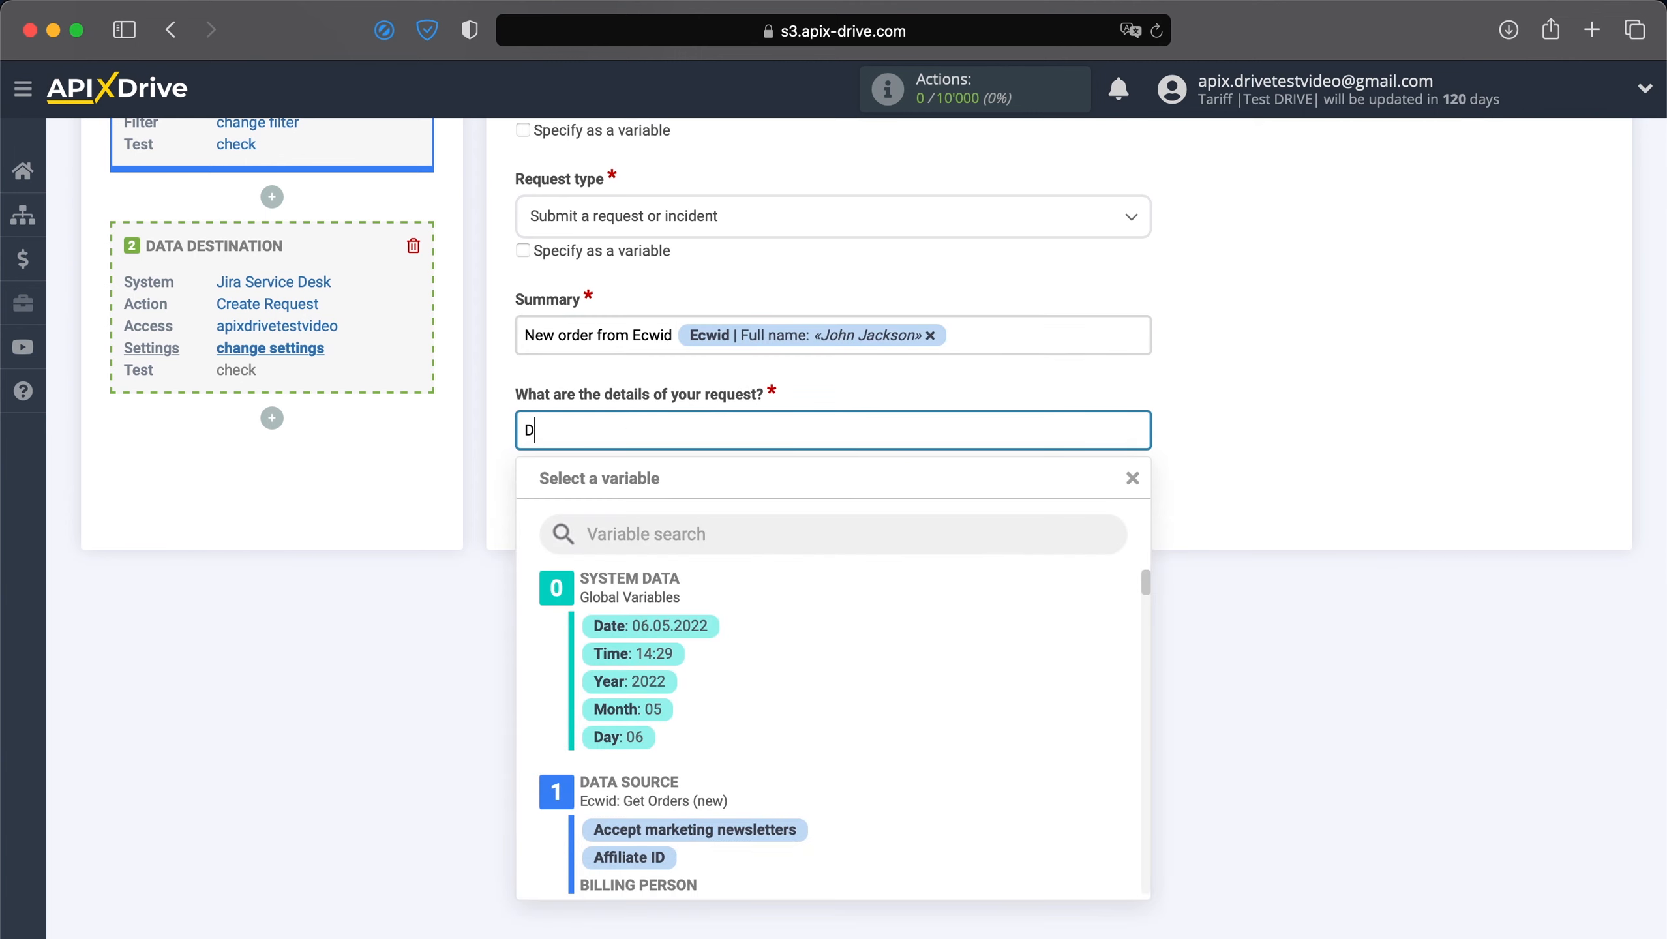
{"action": "type", "text": "ate:"}
{"action": "left_click", "coordinate": [677, 630]}
{"action": "left_click", "coordinate": [871, 438]}
{"action": "left_click", "coordinate": [658, 653]}
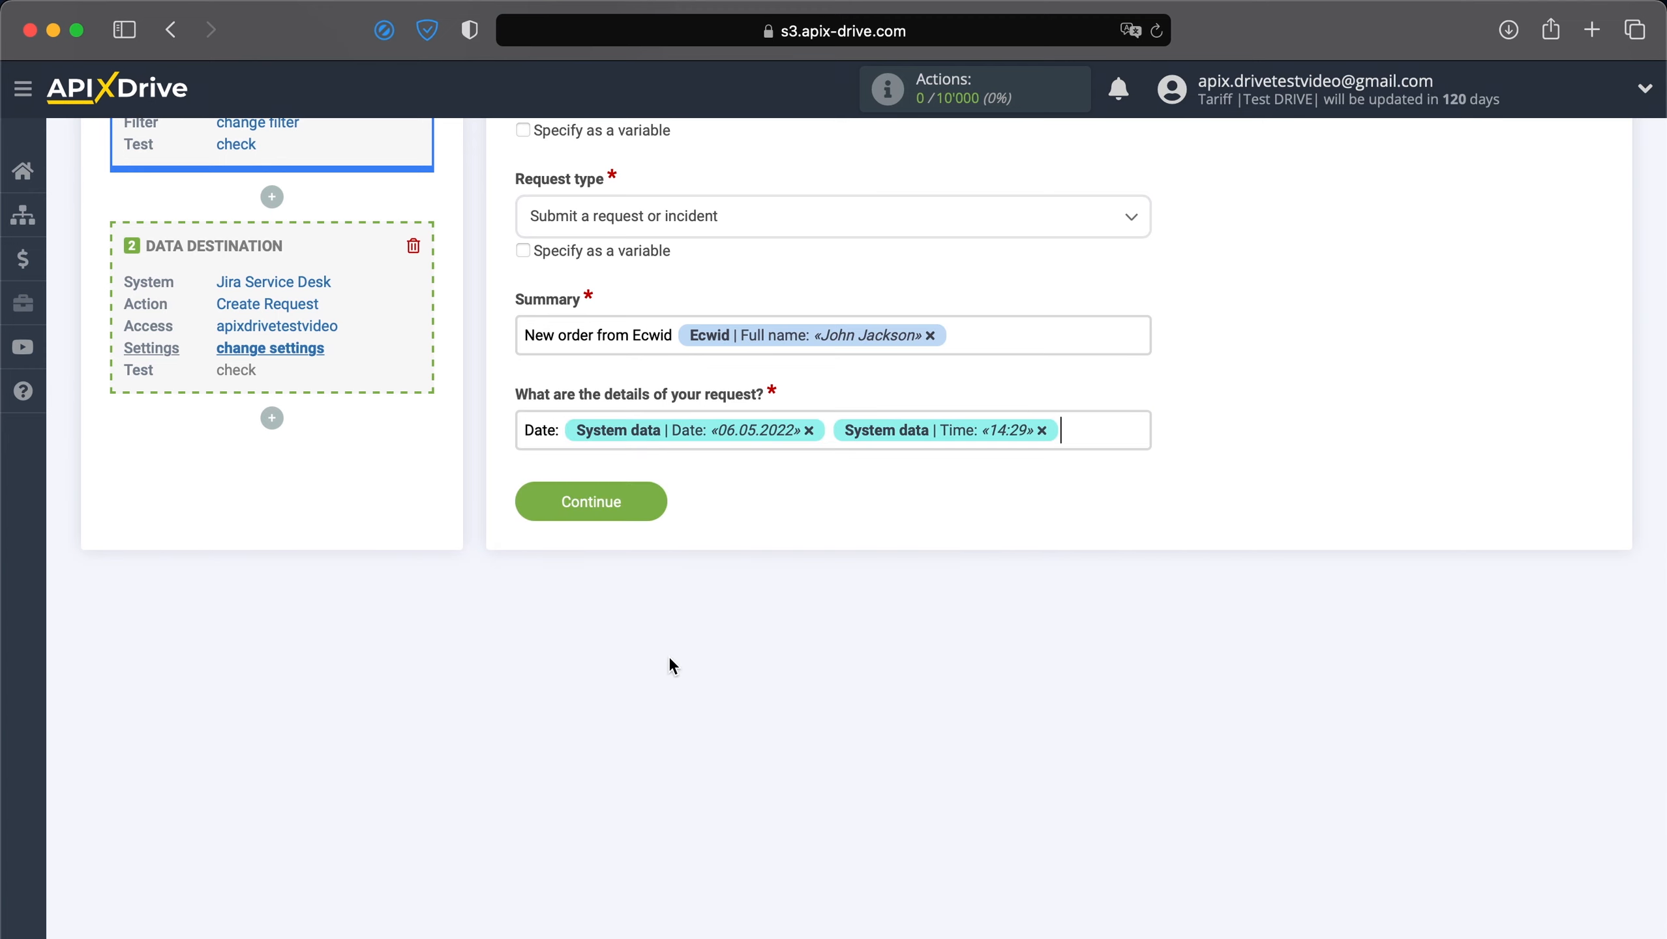
Add 'Name:' and 'Email:' lines with the customer's full name and e-mail.
{"action": "key", "text": "Return"}
{"action": "type", "text": "Name:"}
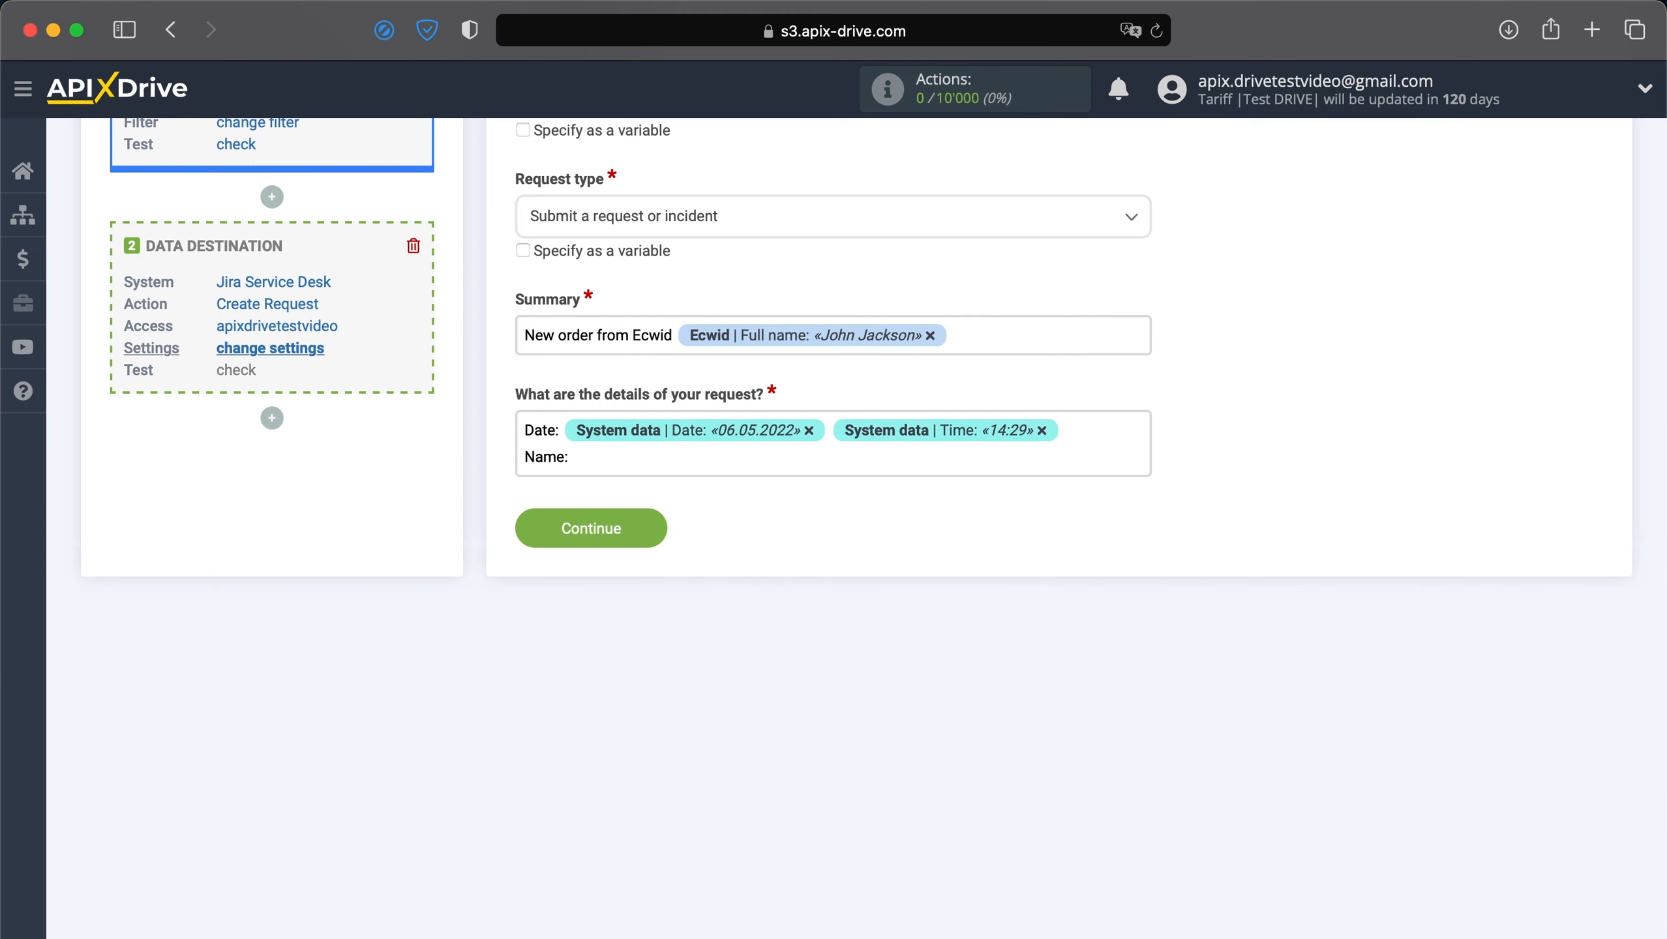
{"action": "left_click", "coordinate": [773, 461]}
{"action": "scroll", "coordinate": [726, 668], "scroll_direction": "down", "scroll_amount": 5}
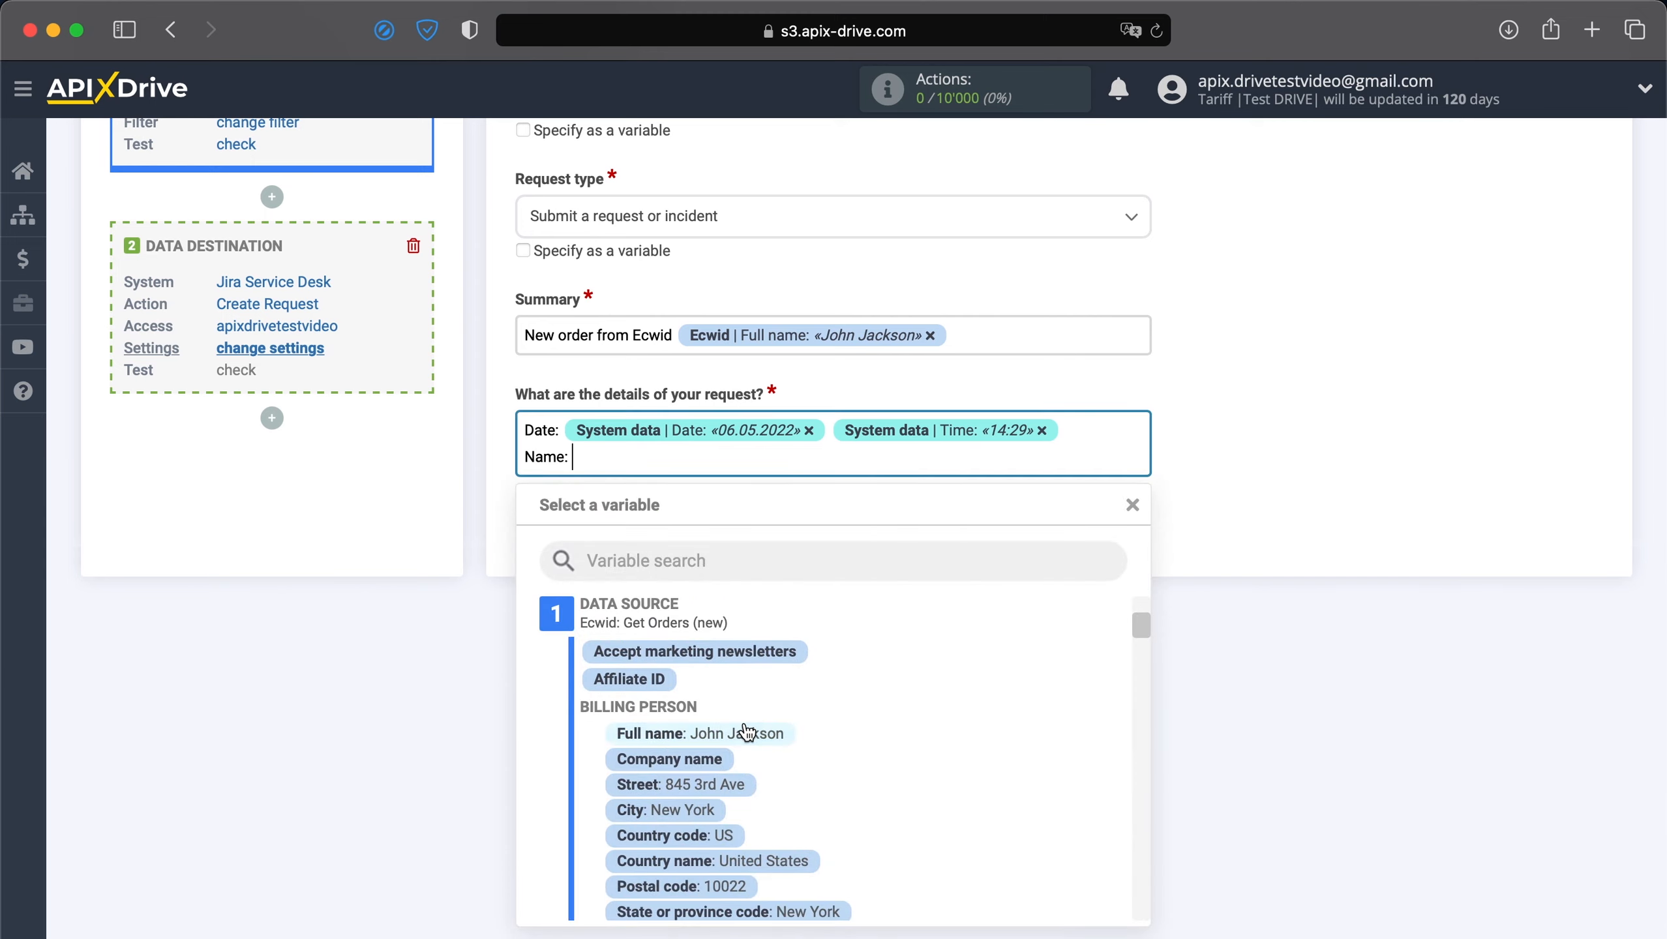
{"action": "left_click", "coordinate": [746, 732]}
{"action": "type", "text": "Email:"}
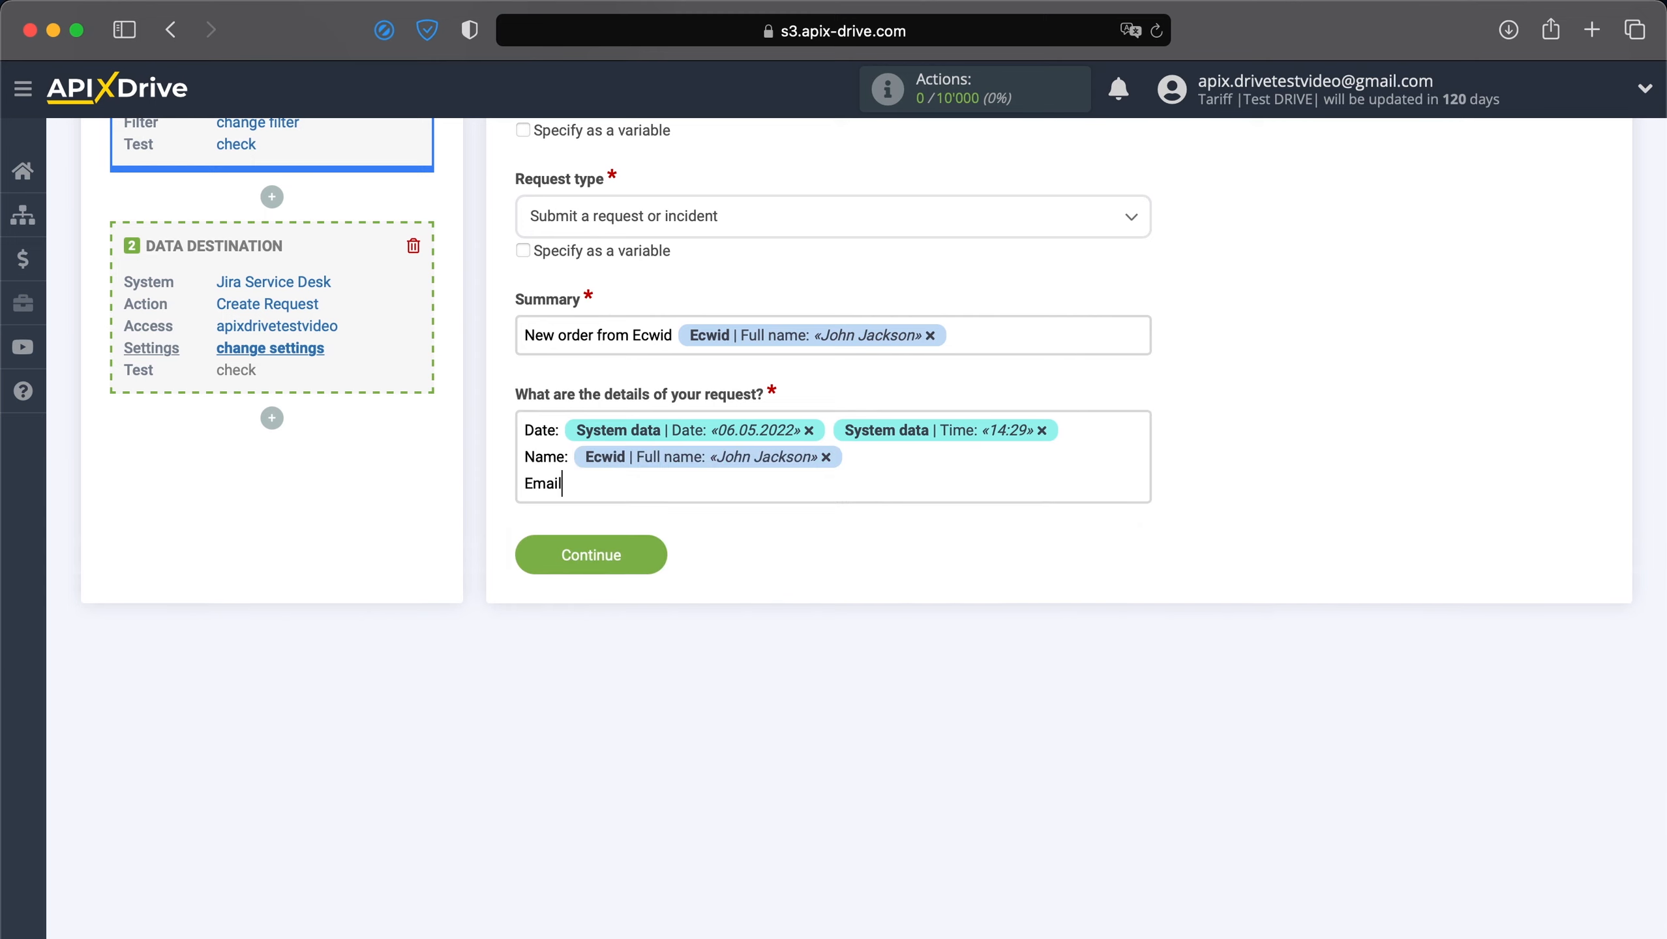
{"action": "left_click", "coordinate": [838, 490]}
{"action": "scroll", "coordinate": [803, 699], "scroll_direction": "down", "scroll_amount": 10}
{"action": "scroll", "coordinate": [802, 698], "scroll_direction": "down", "scroll_amount": 10}
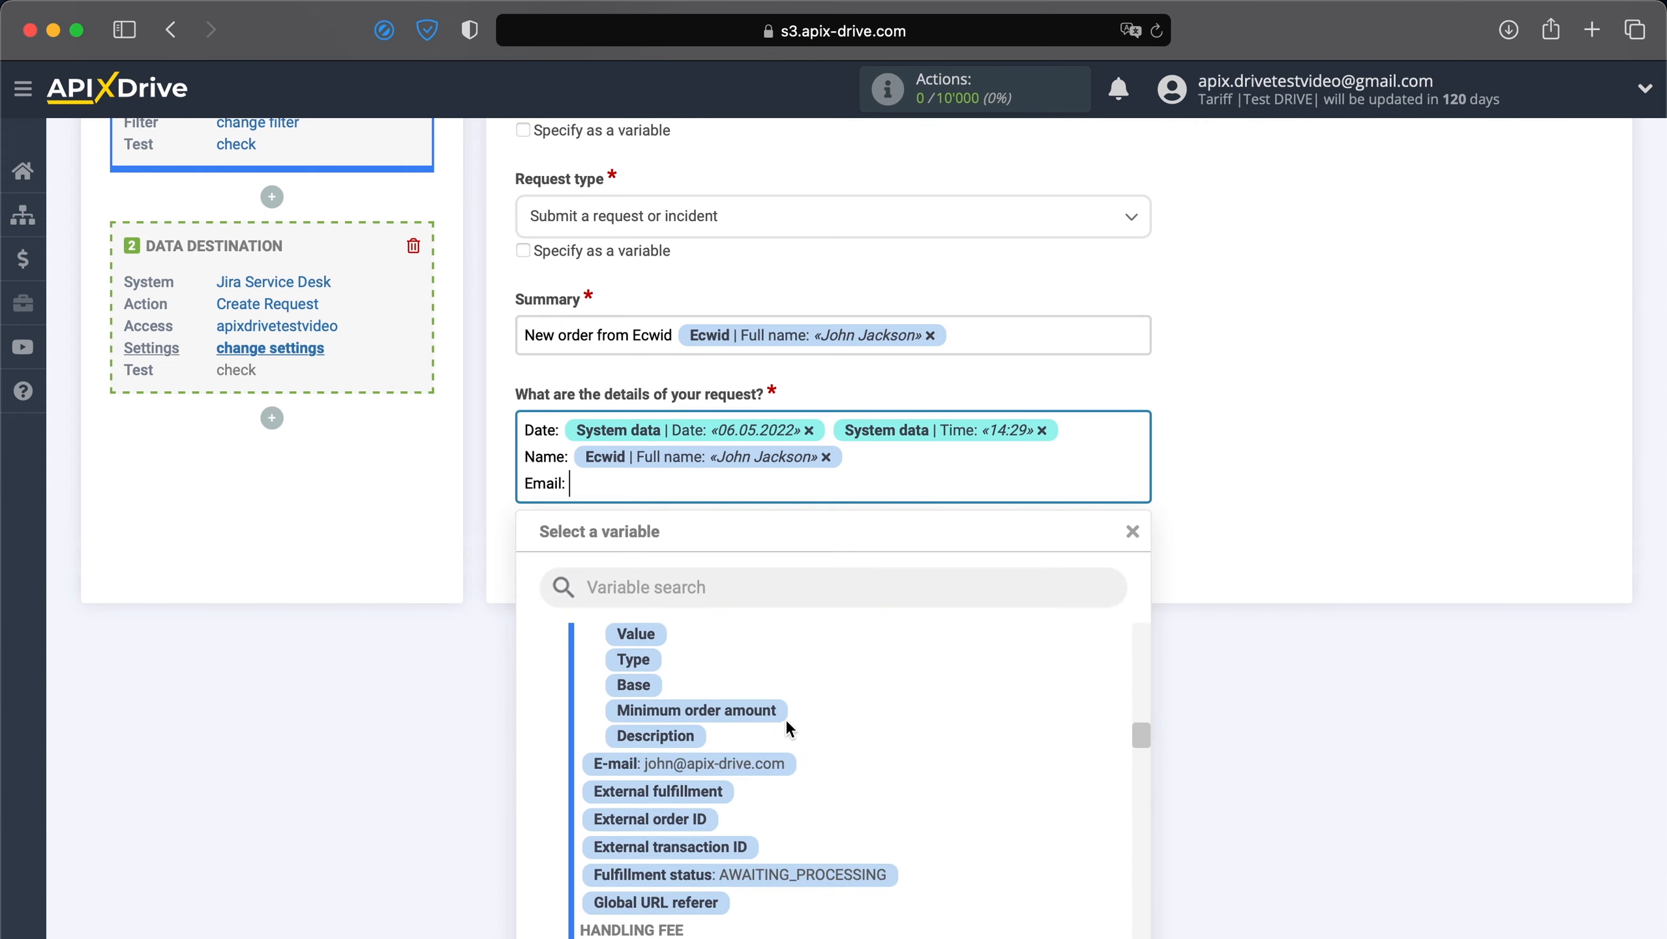
{"action": "left_click", "coordinate": [737, 769]}
Add a 'Phone:' line with the customer's phone, then begin a 'Product:' line.
{"action": "key", "text": "Return"}
{"action": "type", "text": "Phone:"}
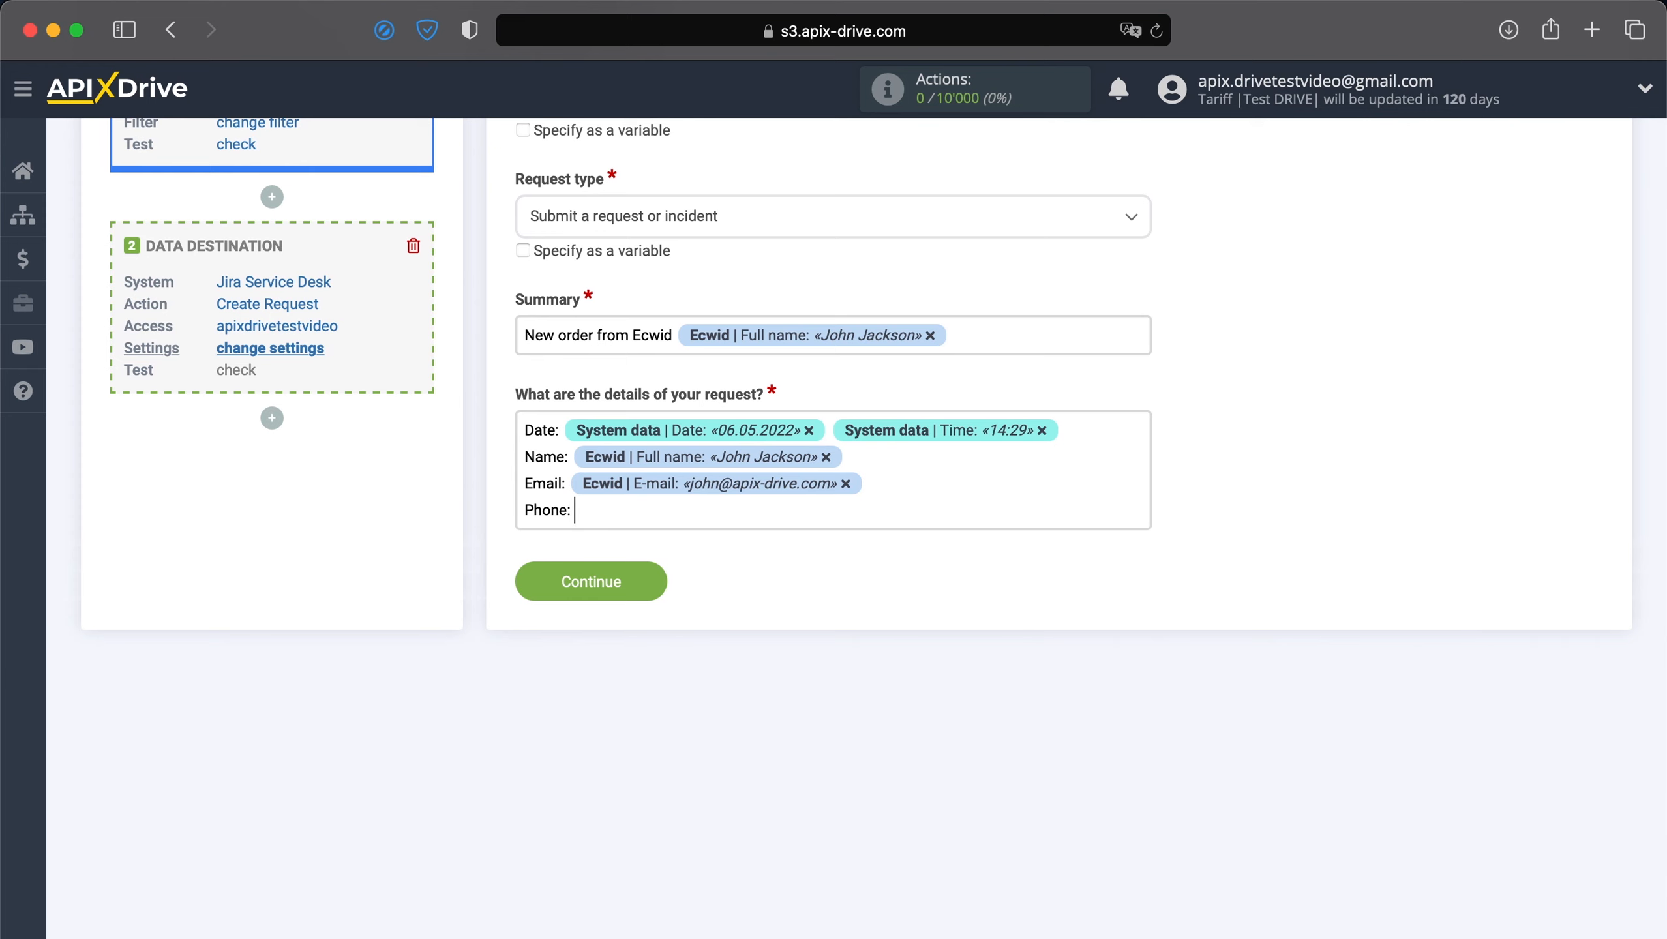
{"action": "left_click", "coordinate": [840, 518]}
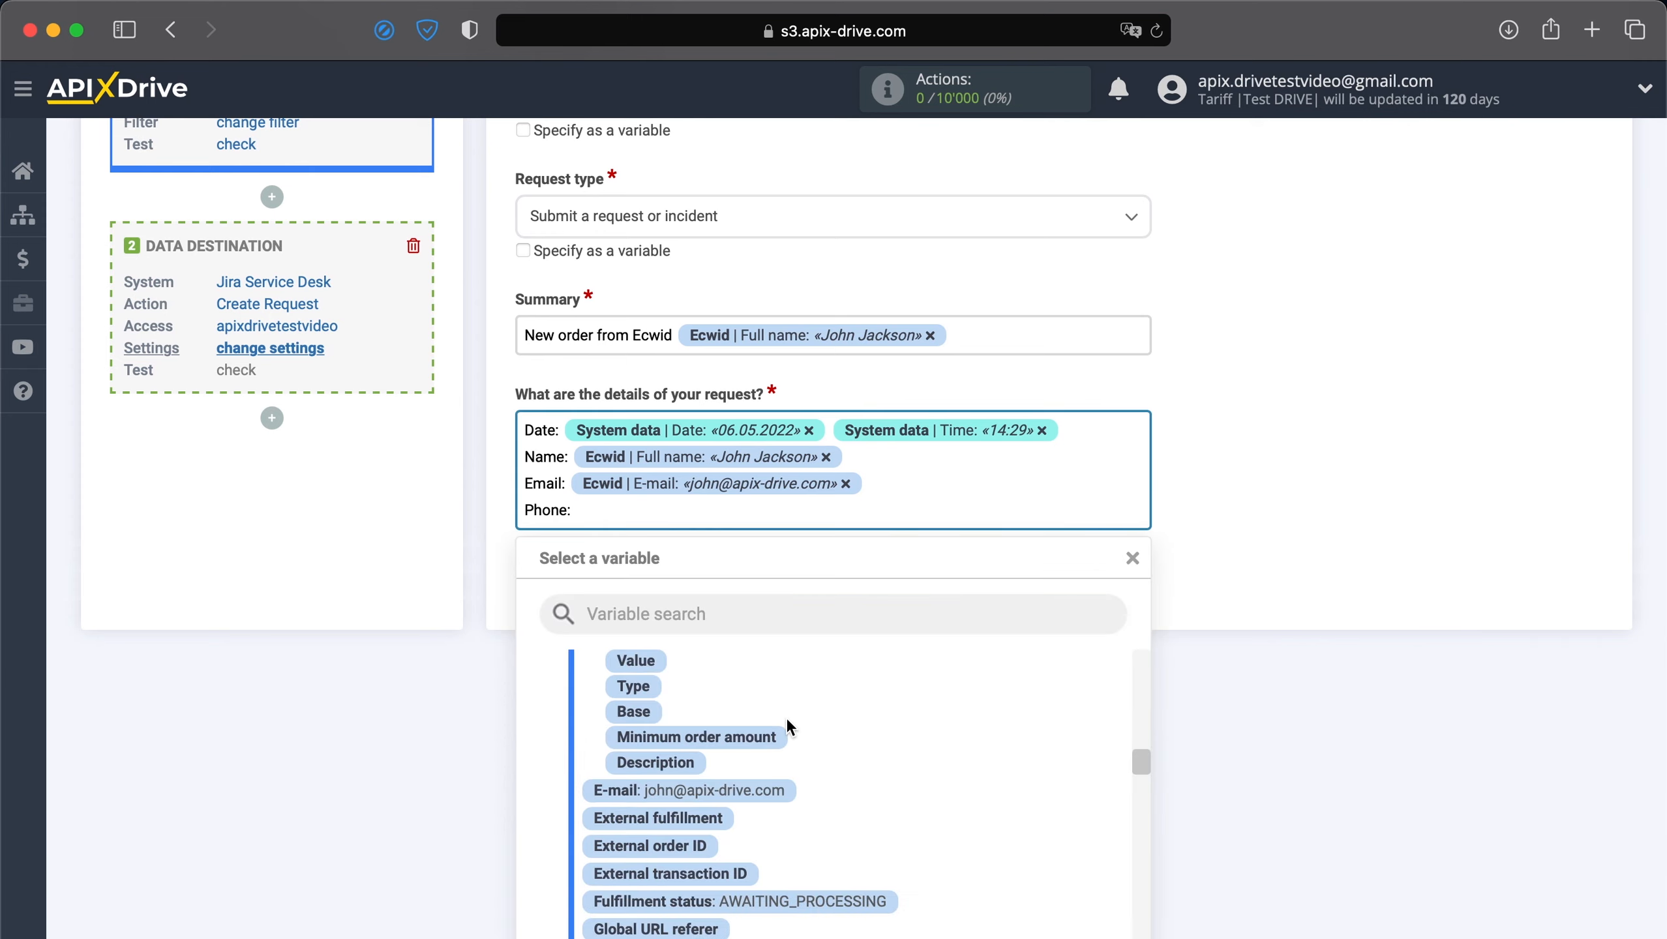
{"action": "scroll", "coordinate": [785, 717], "scroll_direction": "up", "scroll_amount": 10}
{"action": "scroll", "coordinate": [788, 726], "scroll_direction": "up", "scroll_amount": 5}
{"action": "left_click", "coordinate": [752, 750]}
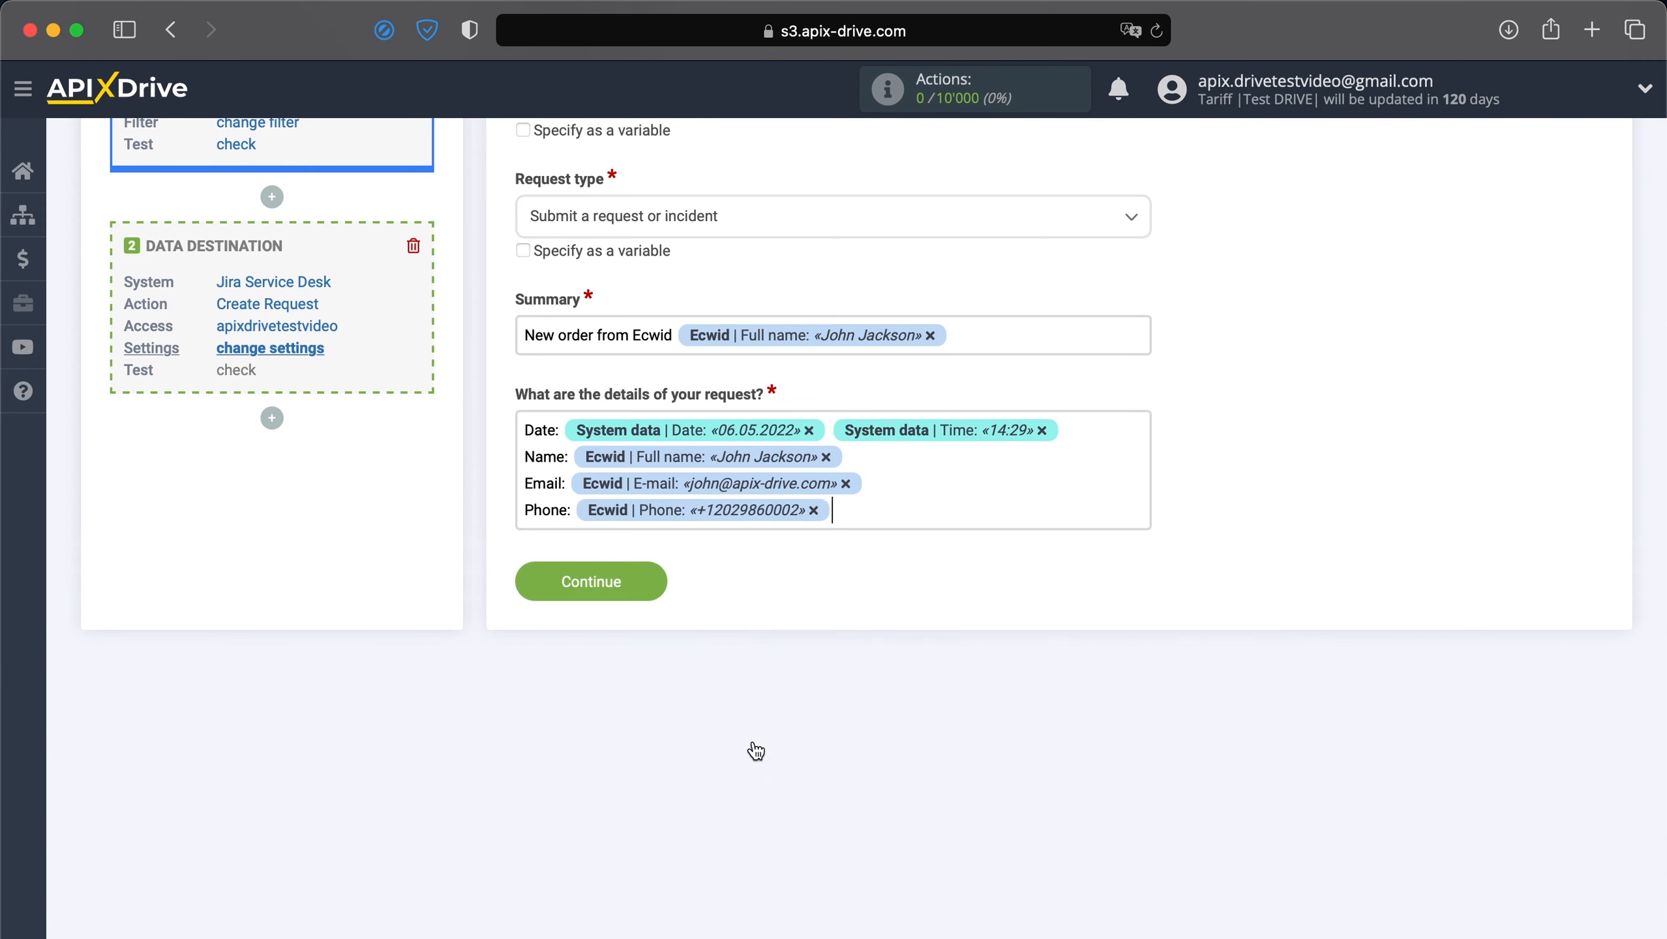
{"action": "key", "text": "Return"}
{"action": "type", "text": "Product:"}
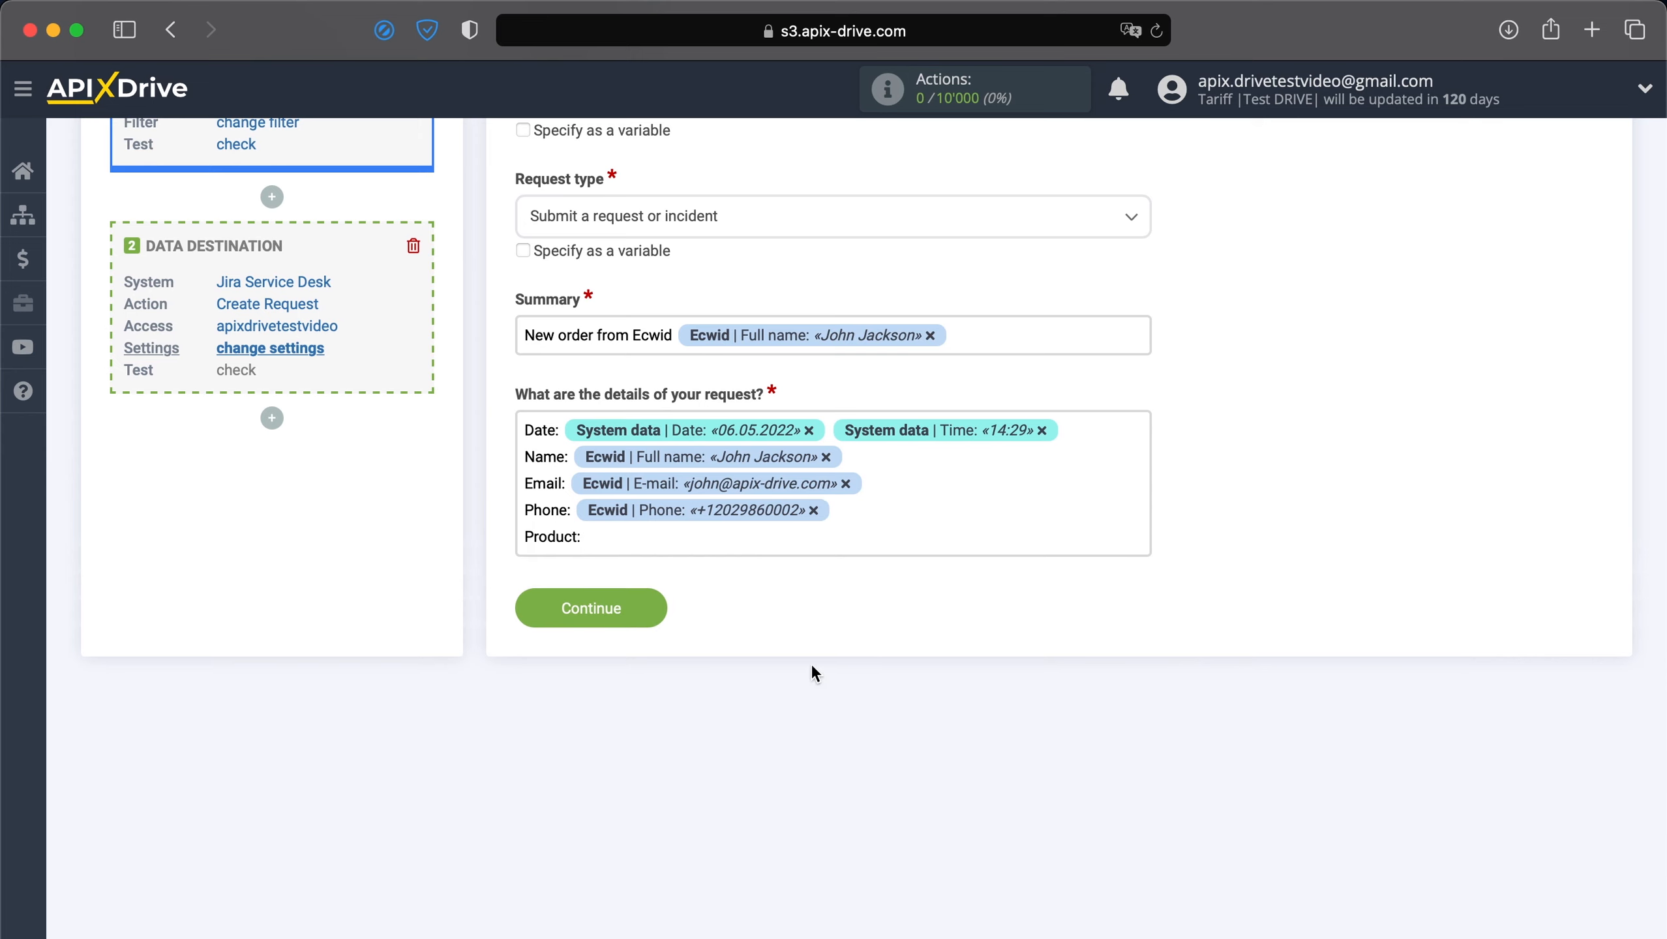
Fill the Product line with the item Name and add a 'Price:' line with Price.
{"action": "left_click", "coordinate": [888, 544]}
{"action": "scroll", "coordinate": [764, 777], "scroll_direction": "down", "scroll_amount": 4}
{"action": "scroll", "coordinate": [764, 777], "scroll_direction": "down", "scroll_amount": 10}
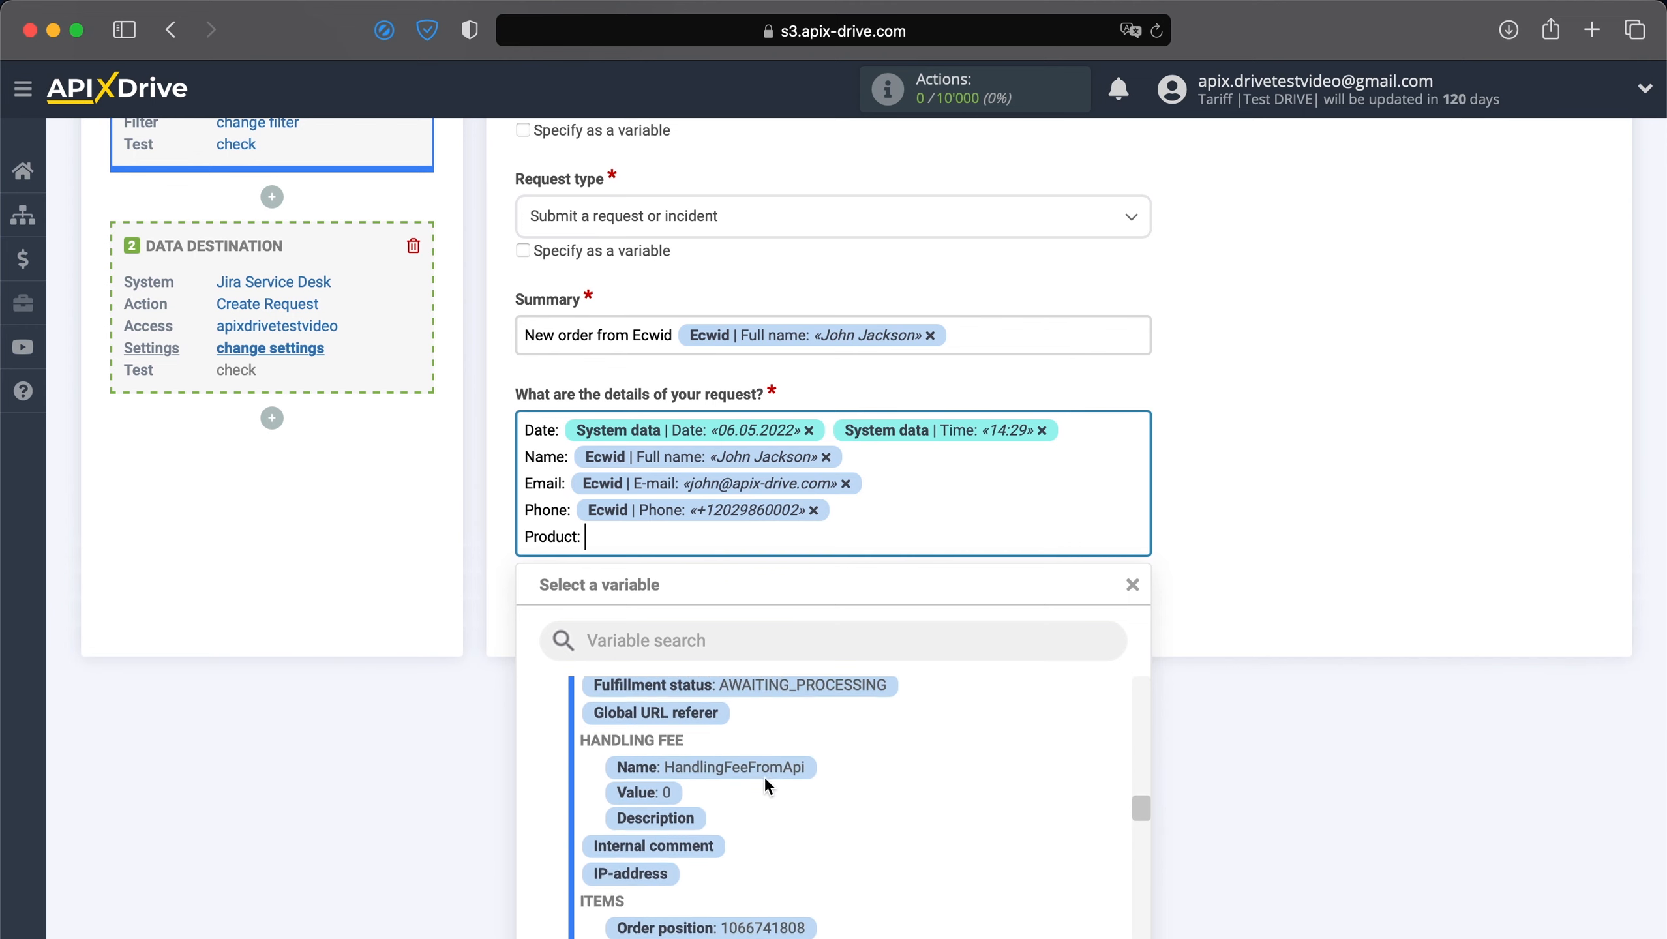
{"action": "left_click", "coordinate": [776, 797]}
{"action": "key", "text": "Return"}
{"action": "type", "text": "P"}
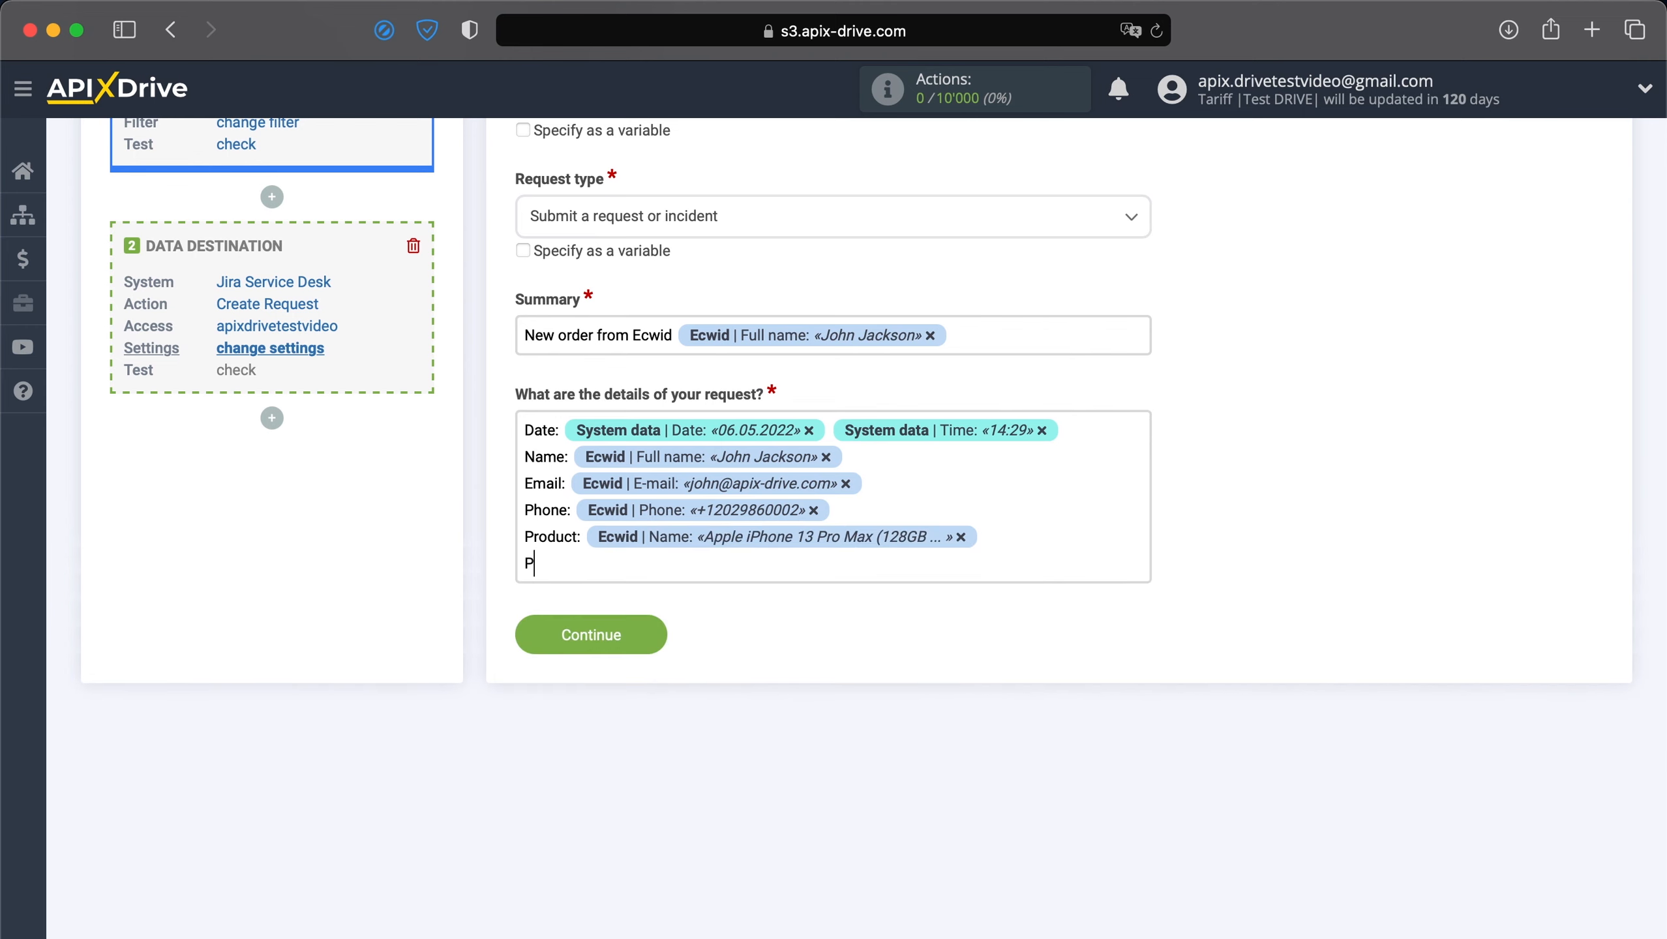
{"action": "type", "text": "rice:"}
{"action": "left_click", "coordinate": [885, 575]}
{"action": "scroll", "coordinate": [844, 805], "scroll_direction": "up", "scroll_amount": 4}
{"action": "left_click", "coordinate": [680, 738]}
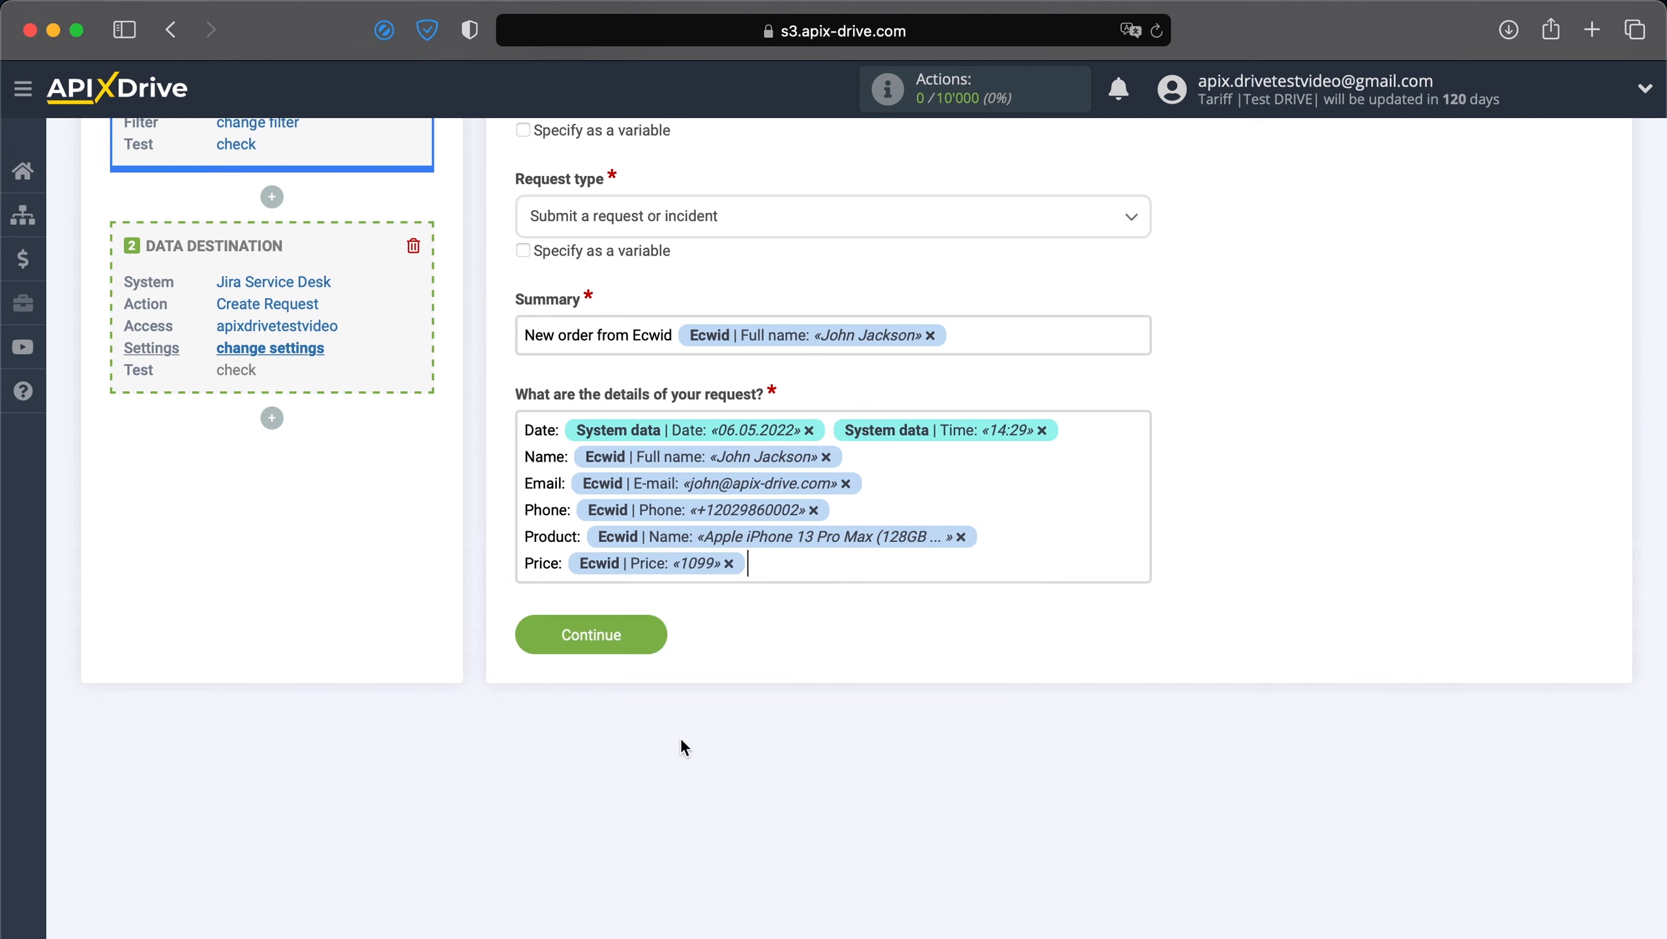
Add a 'Shipping method:' line with the Shipping method name variable.
{"action": "key", "text": "Return"}
{"action": "type", "text": "Shippin"}
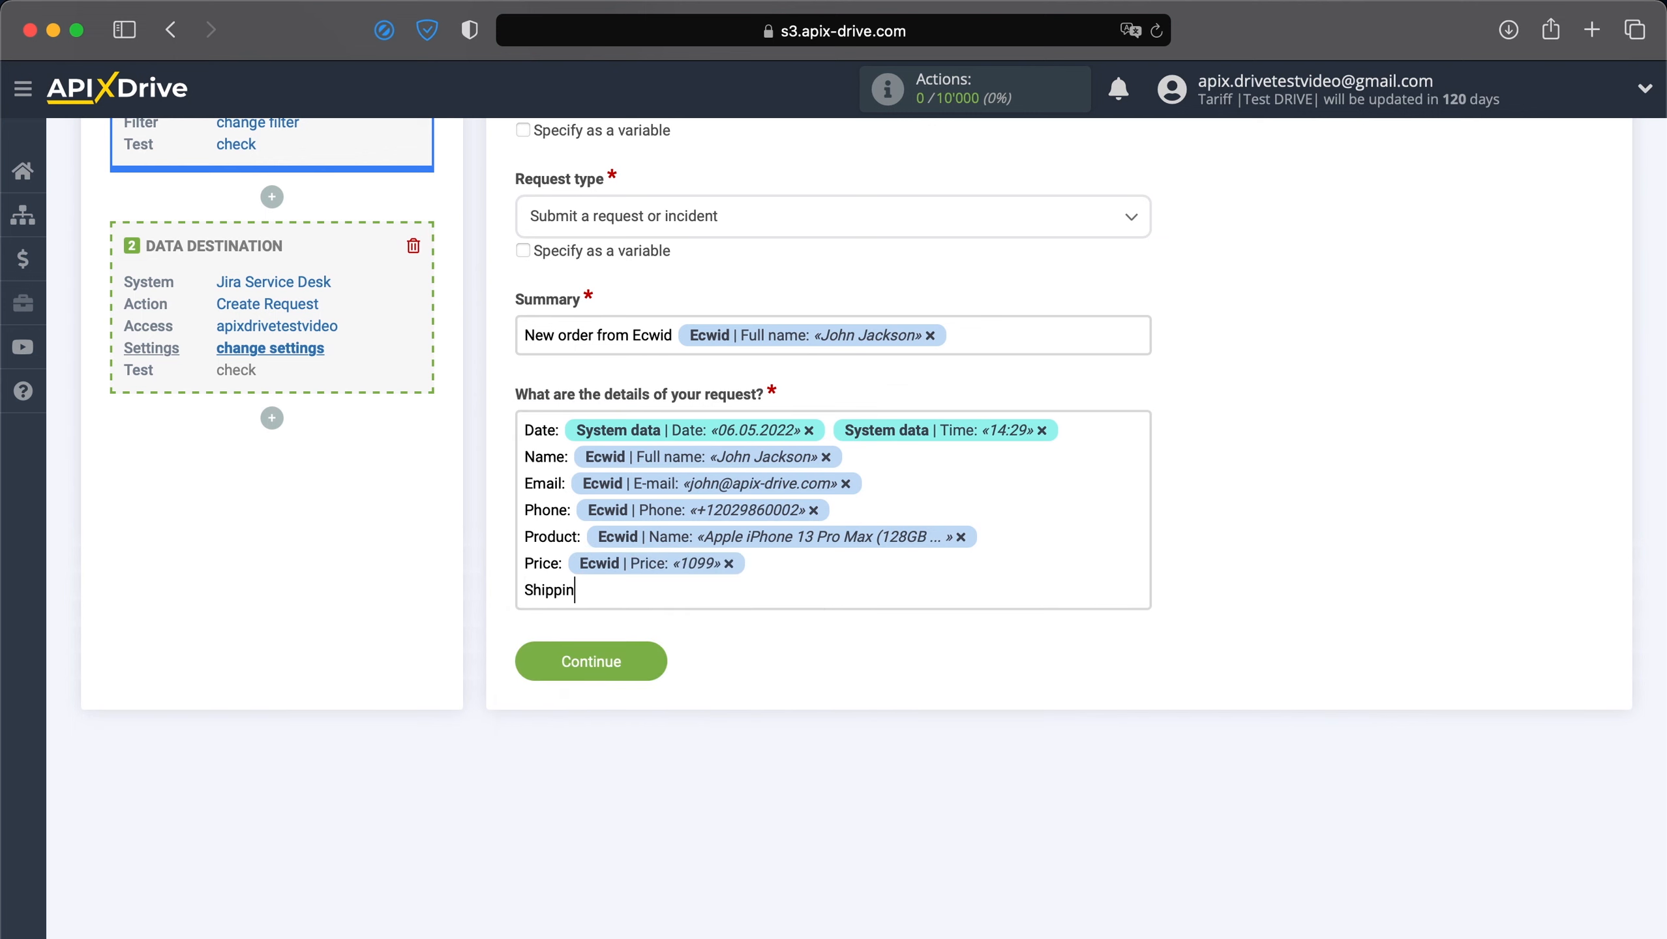
{"action": "type", "text": "g method:"}
{"action": "left_click", "coordinate": [752, 596]}
{"action": "scroll", "coordinate": [704, 727], "scroll_direction": "down", "scroll_amount": 3}
{"action": "scroll", "coordinate": [767, 654], "scroll_direction": "down", "scroll_amount": 15}
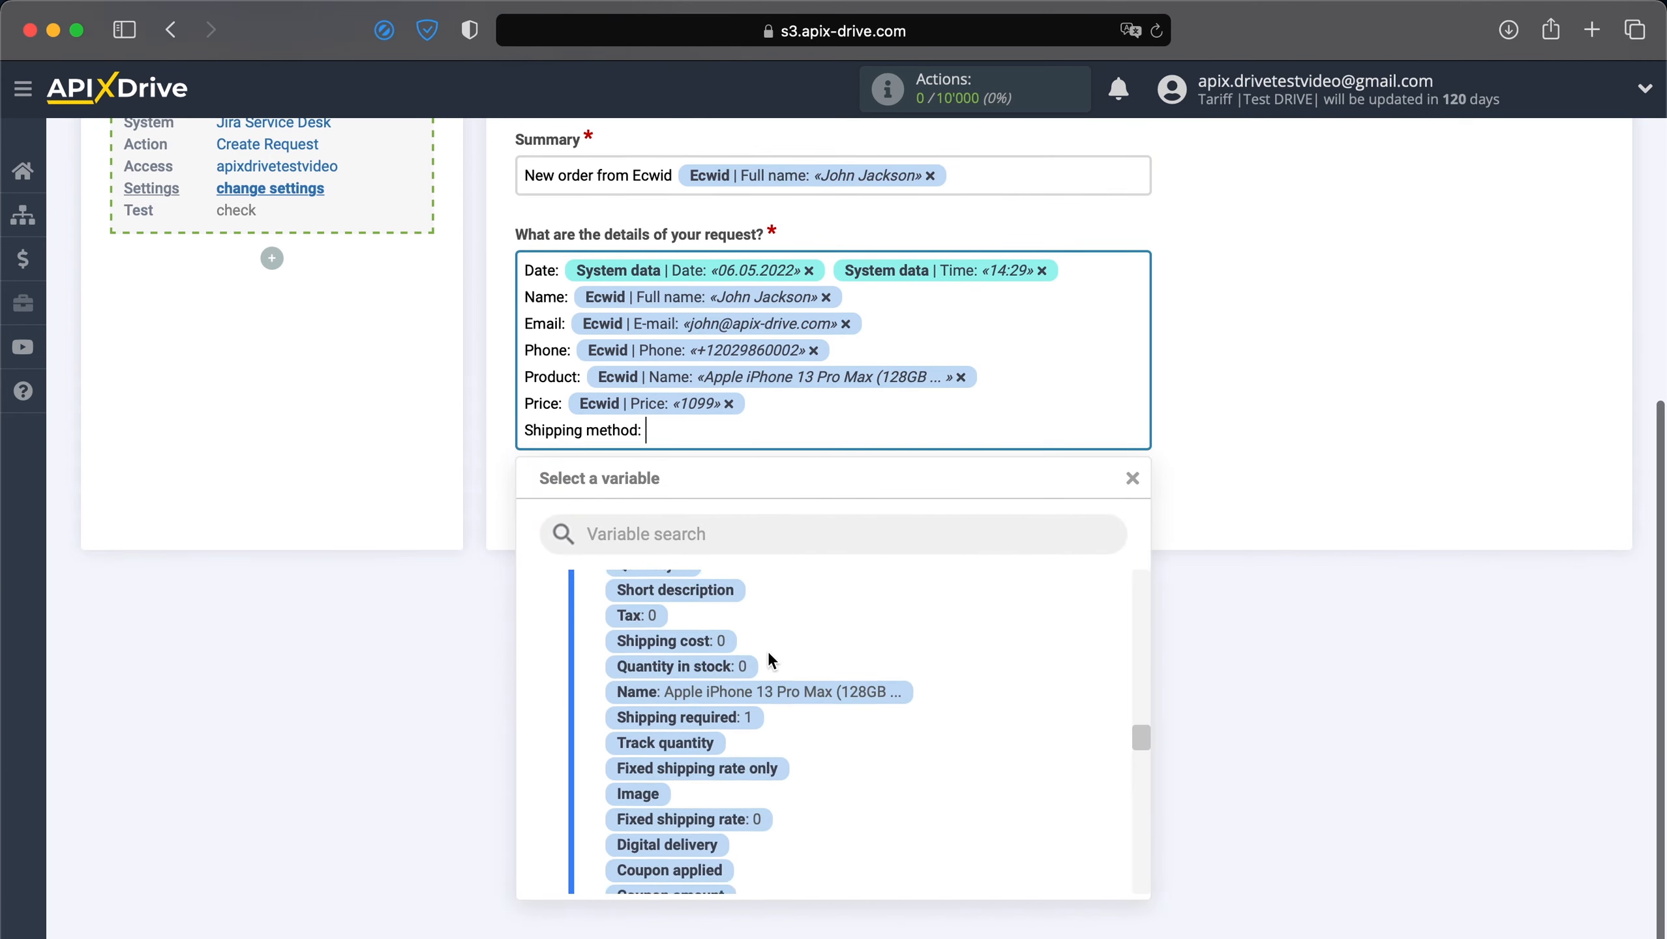
{"action": "left_click", "coordinate": [805, 612]}
Add a 'Shipping address:' line with Country name, City and Street variables.
{"action": "key", "text": "Return"}
{"action": "type", "text": "Shippi"}
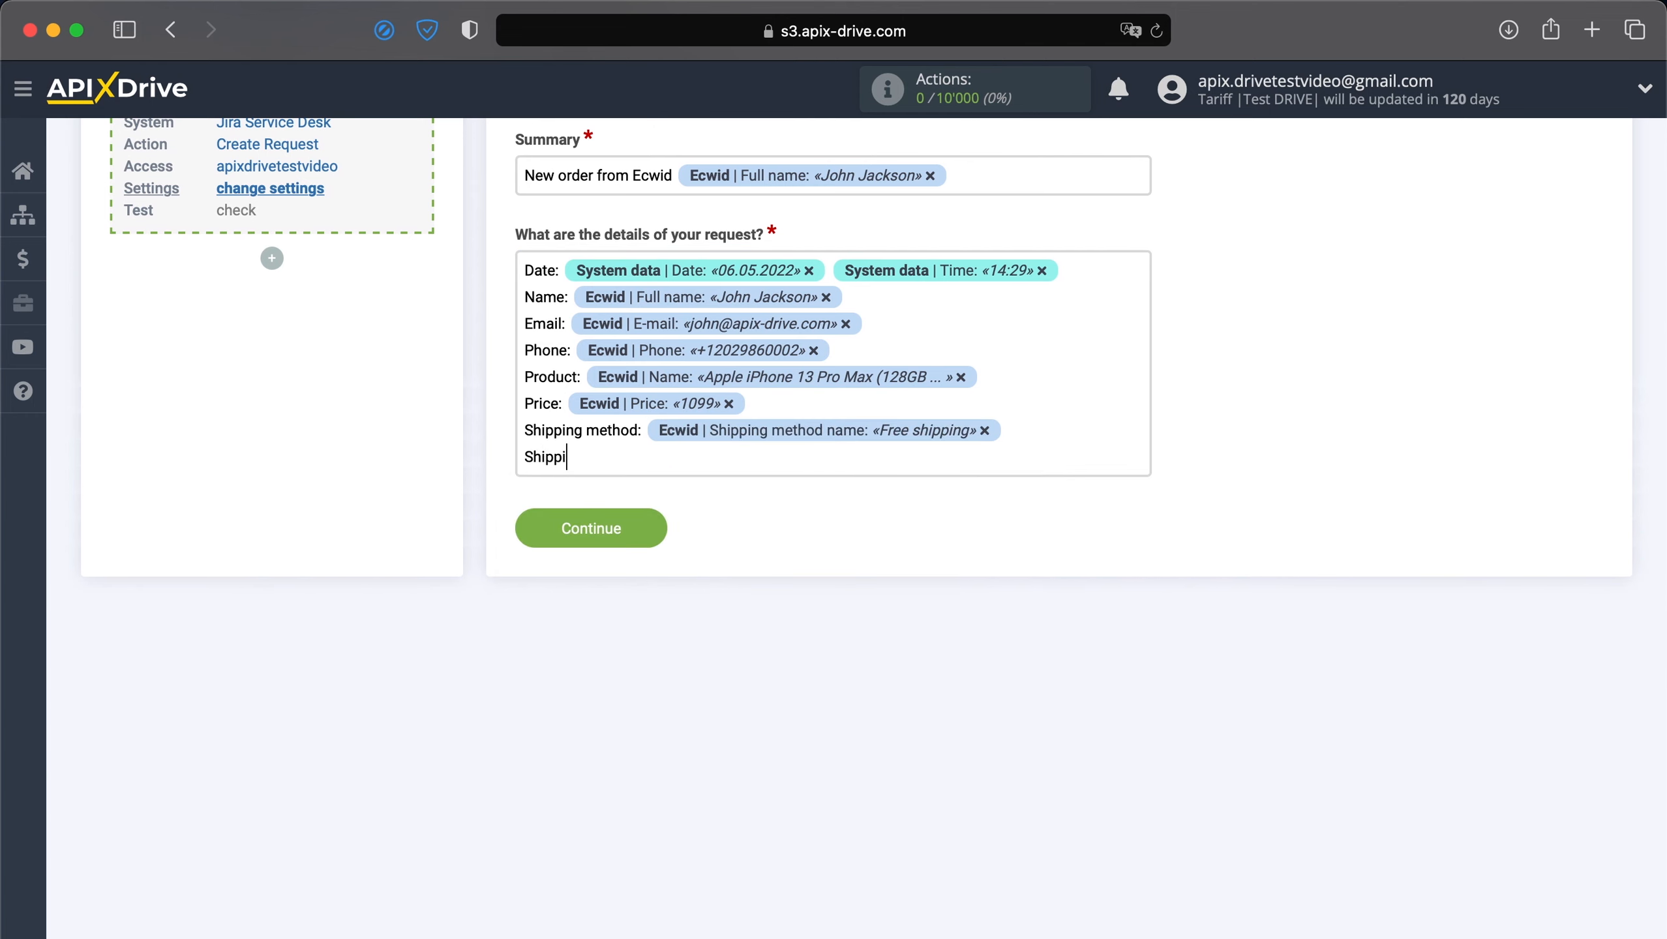
{"action": "type", "text": "ng address:"}
{"action": "left_click", "coordinate": [880, 462]}
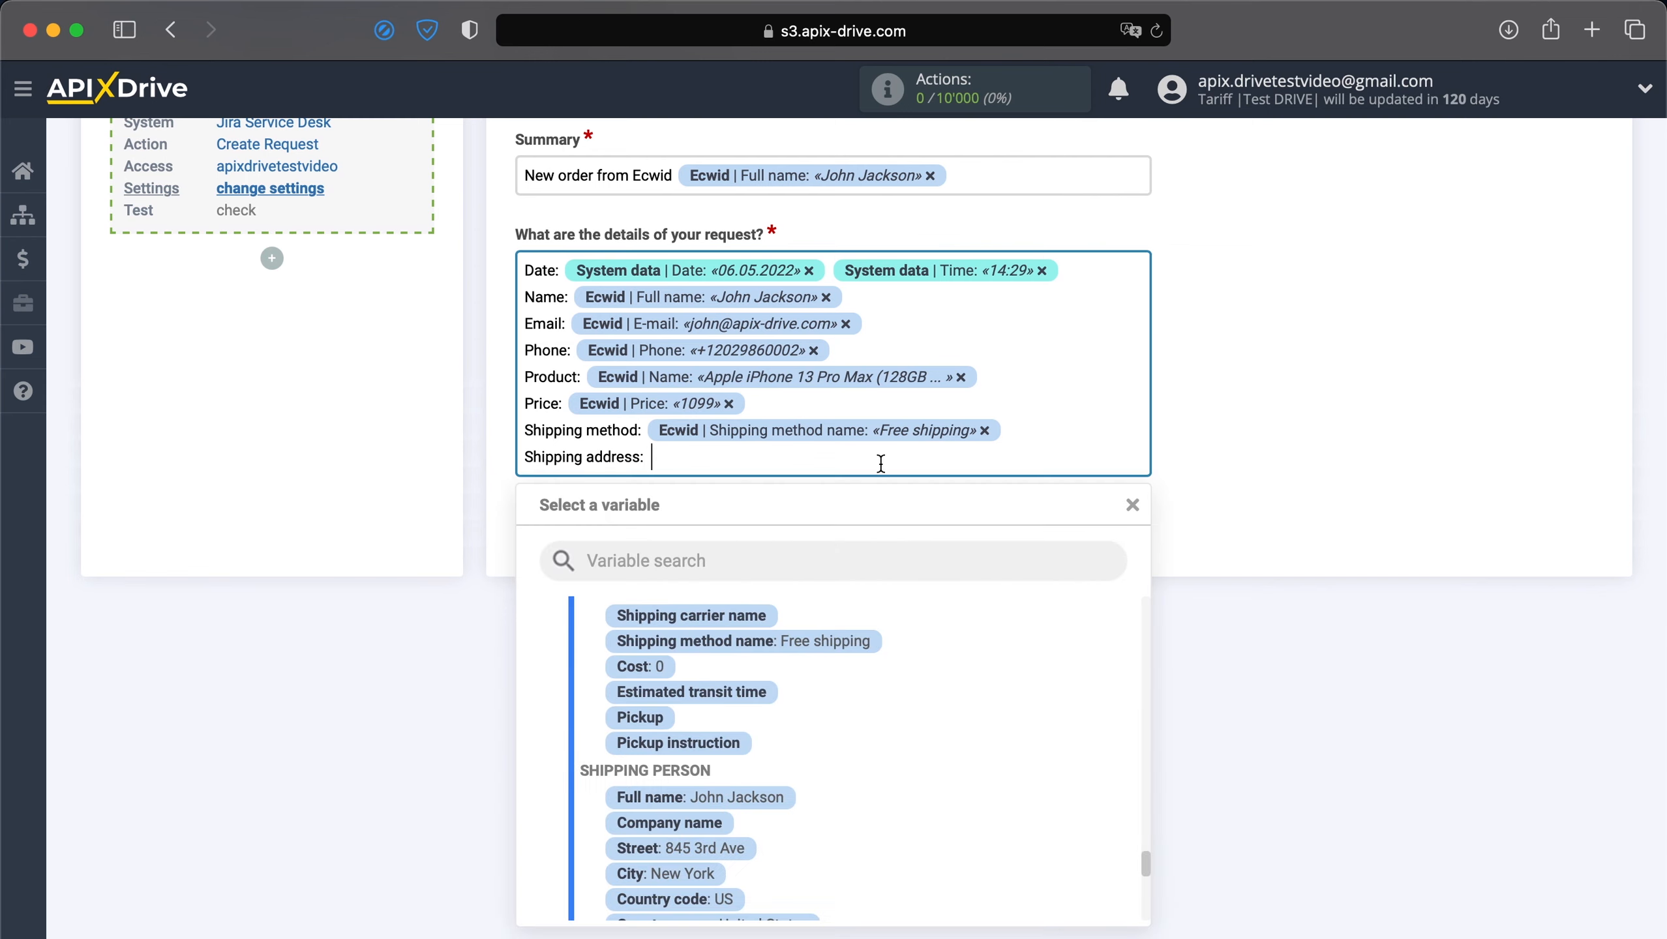
{"action": "scroll", "coordinate": [824, 680], "scroll_direction": "down", "scroll_amount": 1}
{"action": "scroll", "coordinate": [823, 676], "scroll_direction": "down", "scroll_amount": 2}
{"action": "left_click", "coordinate": [788, 809]}
{"action": "left_click", "coordinate": [961, 464]}
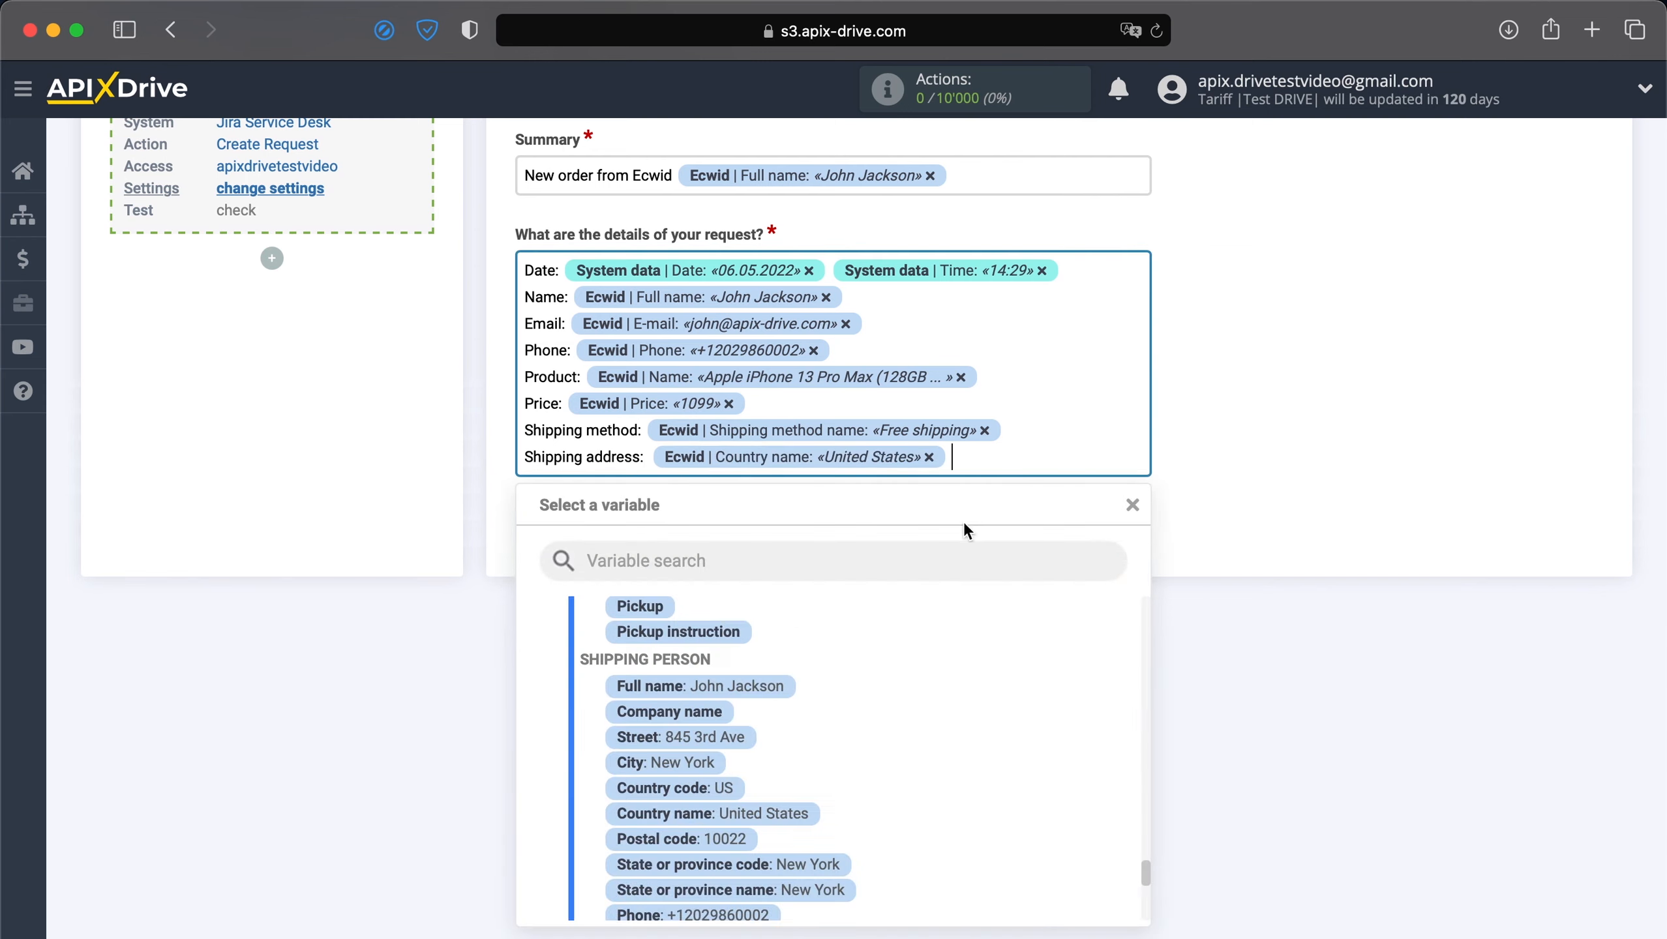
{"action": "left_click", "coordinate": [702, 763]}
{"action": "left_click", "coordinate": [855, 485]}
{"action": "left_click", "coordinate": [723, 763]}
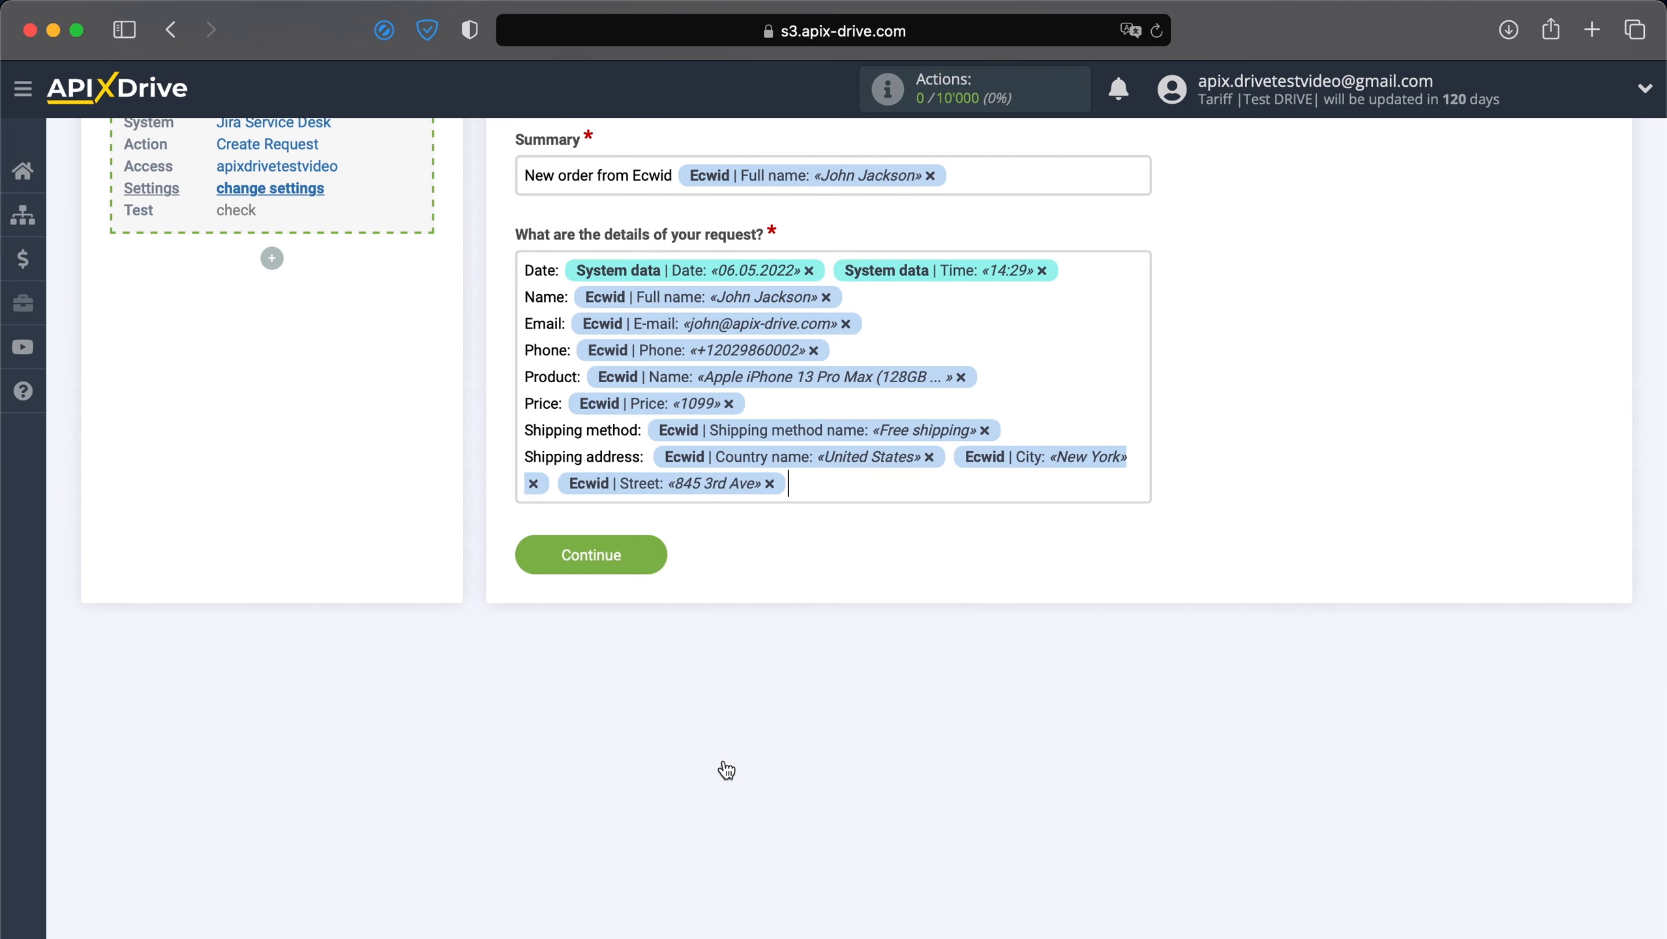
{"action": "scroll", "coordinate": [723, 758], "scroll_direction": "up", "scroll_amount": 3}
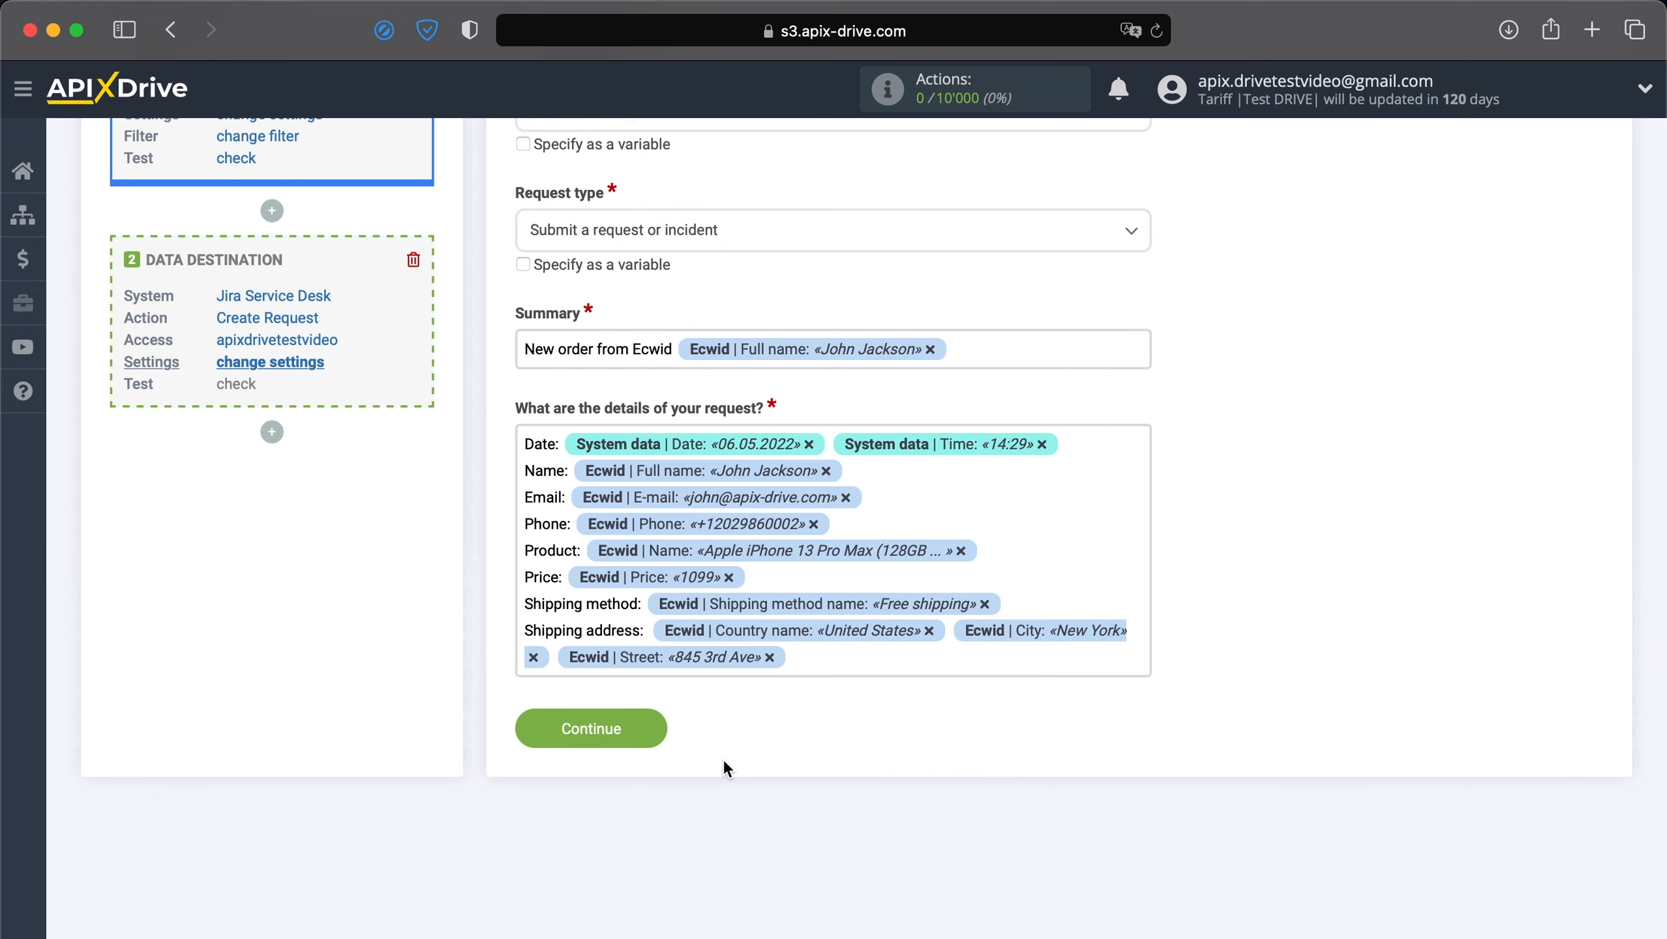
Save the mapping, send test data to Jira Service Desk, and view the Jira 'All open' queue.
{"action": "left_click", "coordinate": [604, 728]}
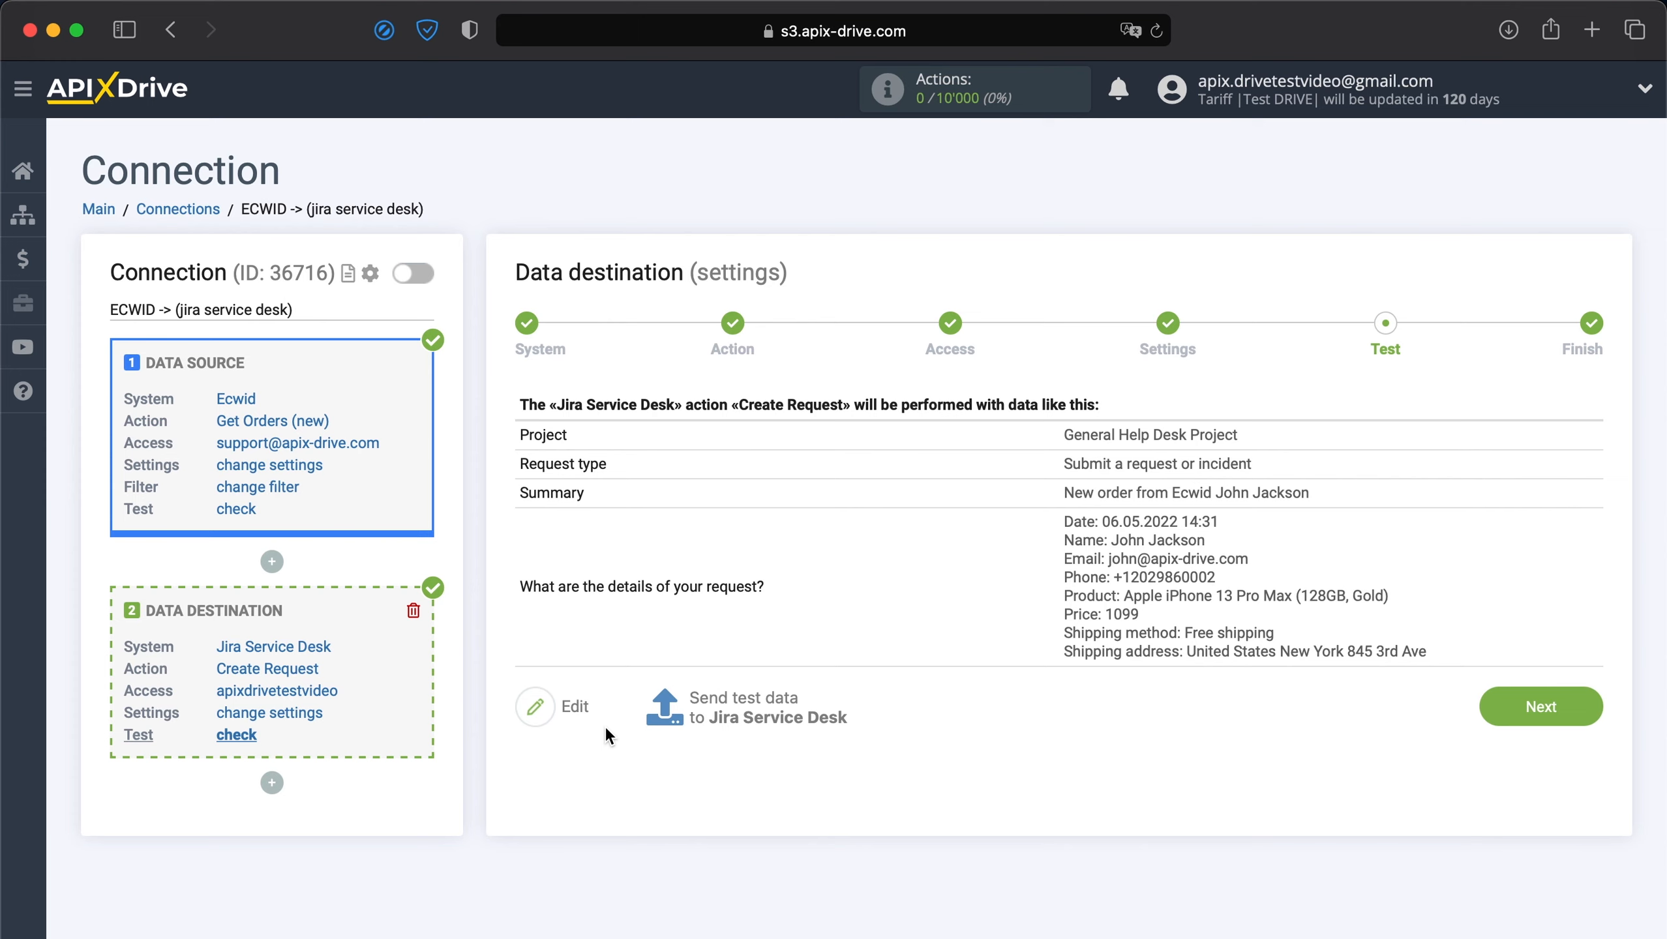
{"action": "left_click", "coordinate": [716, 713]}
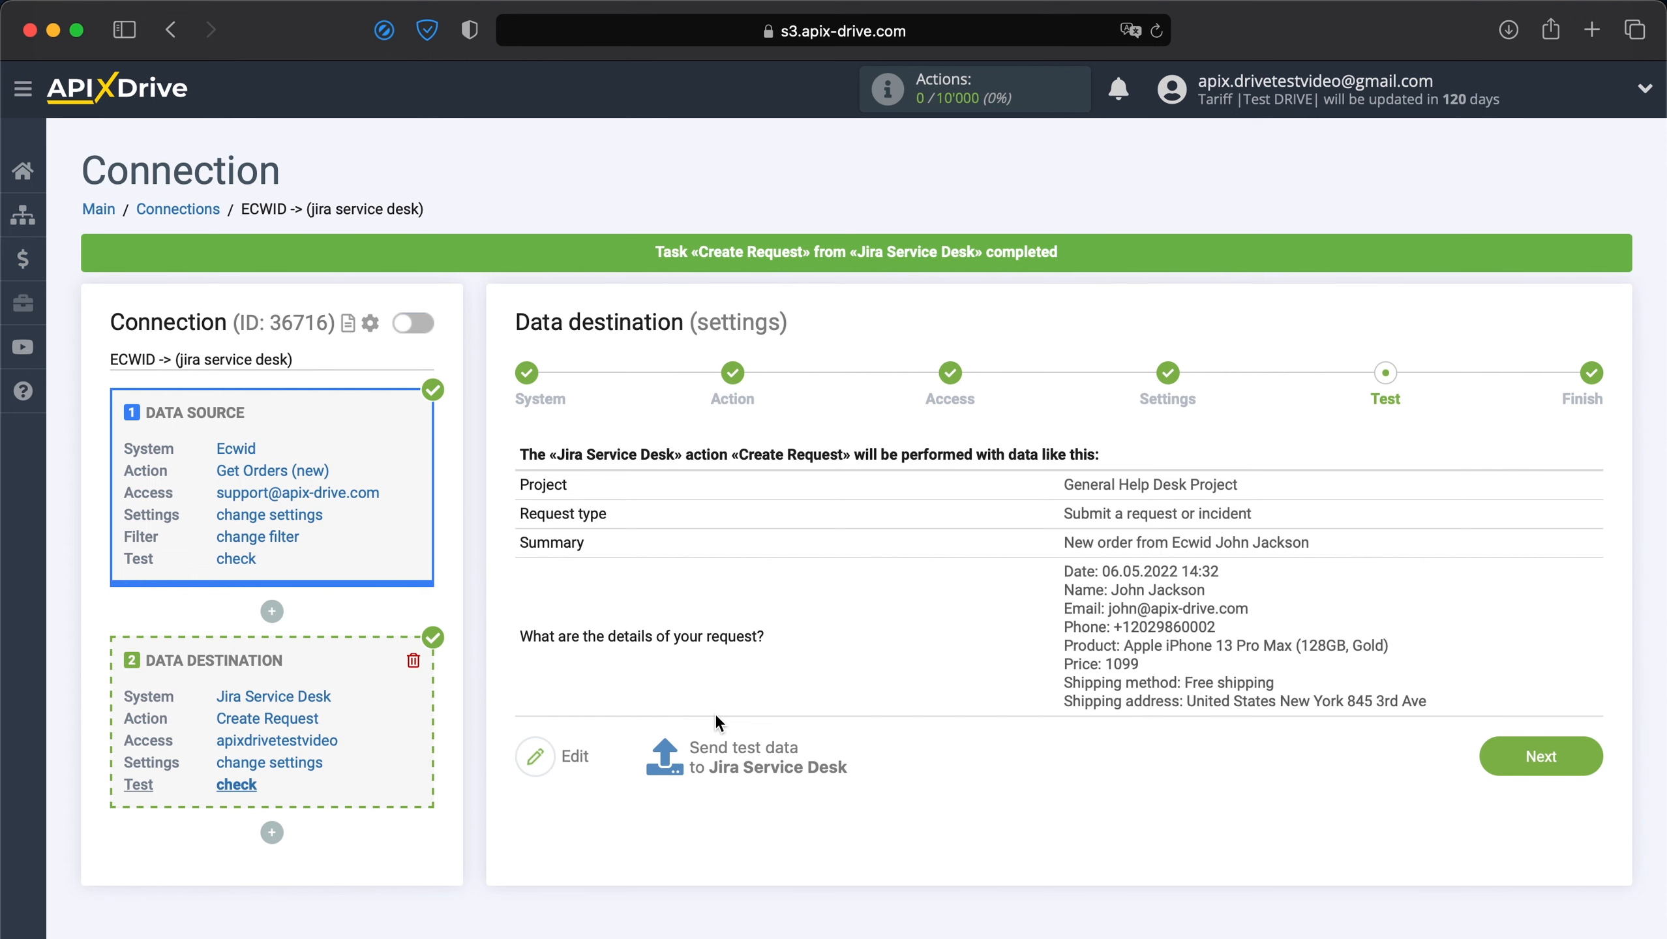
{"action": "key", "text": "super+Tab"}
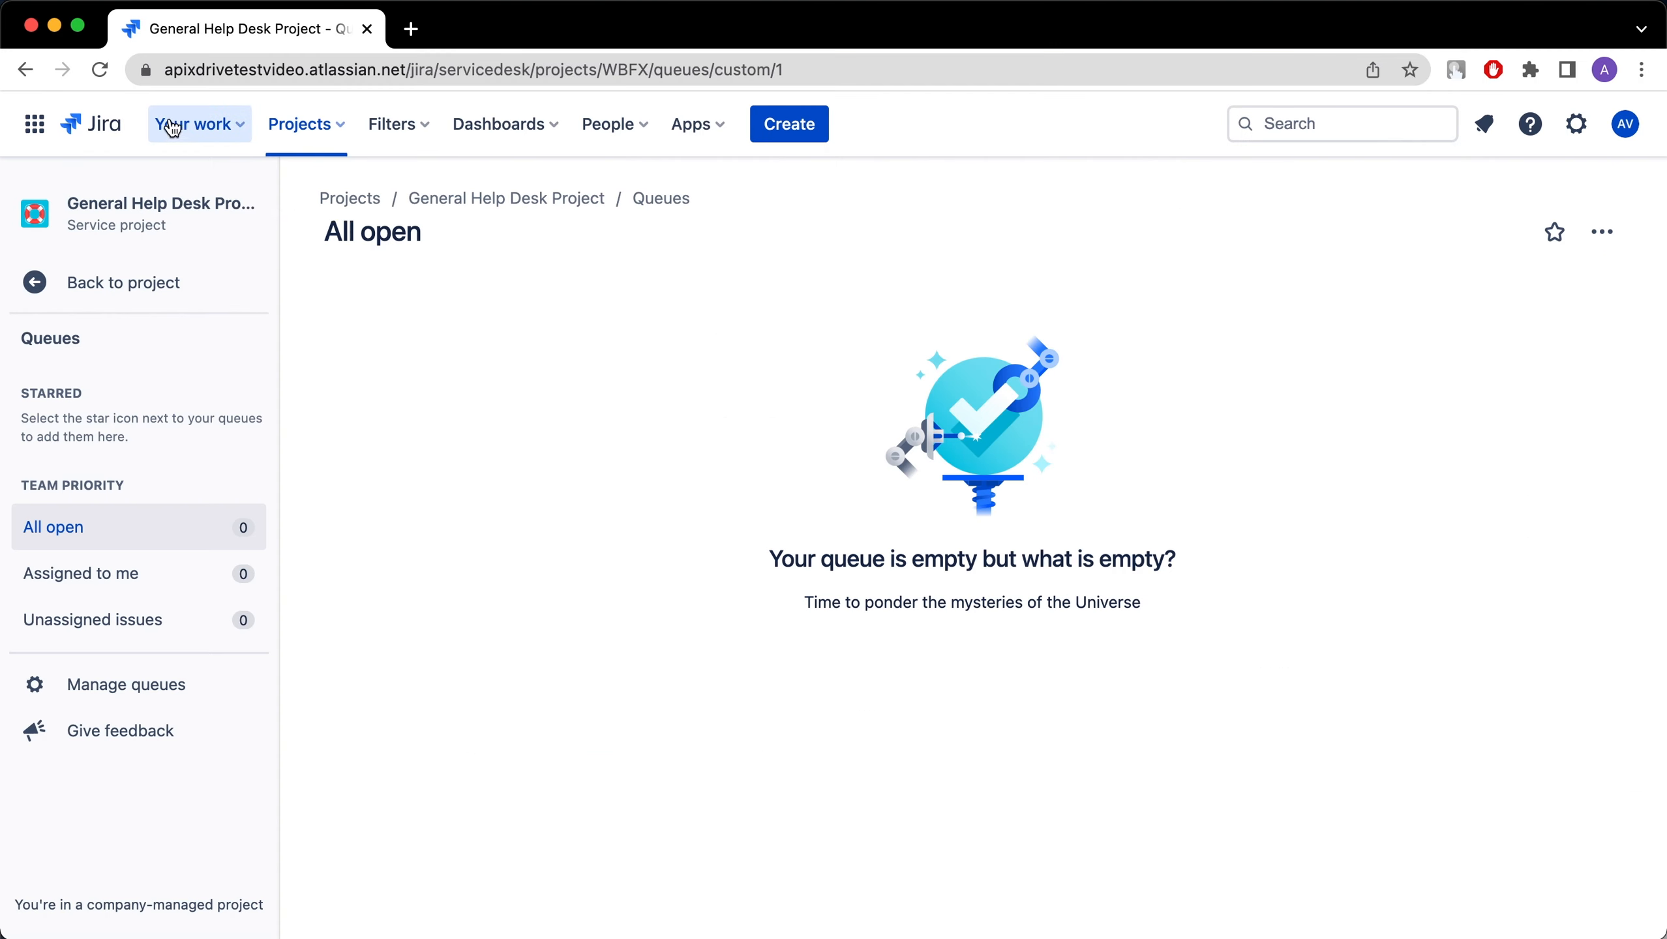
Reload the Jira queue, check the 'New order from Ecwid' request, then advance ApiX-Drive to Finish.
{"action": "left_click", "coordinate": [99, 69]}
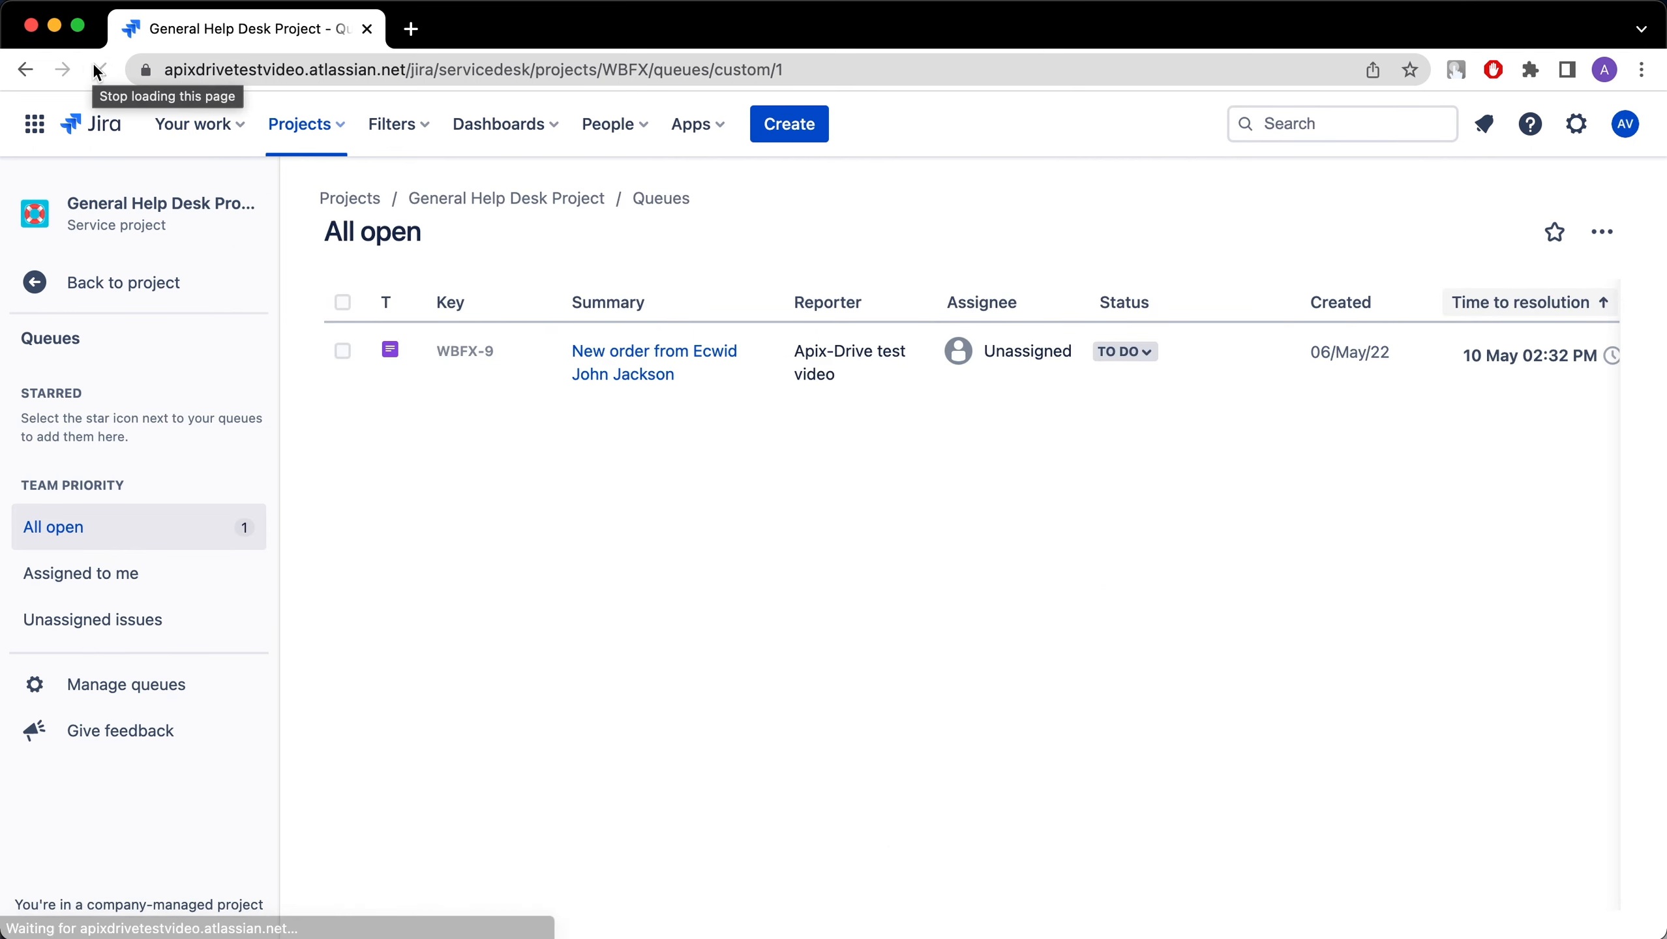
{"action": "left_click", "coordinate": [579, 359]}
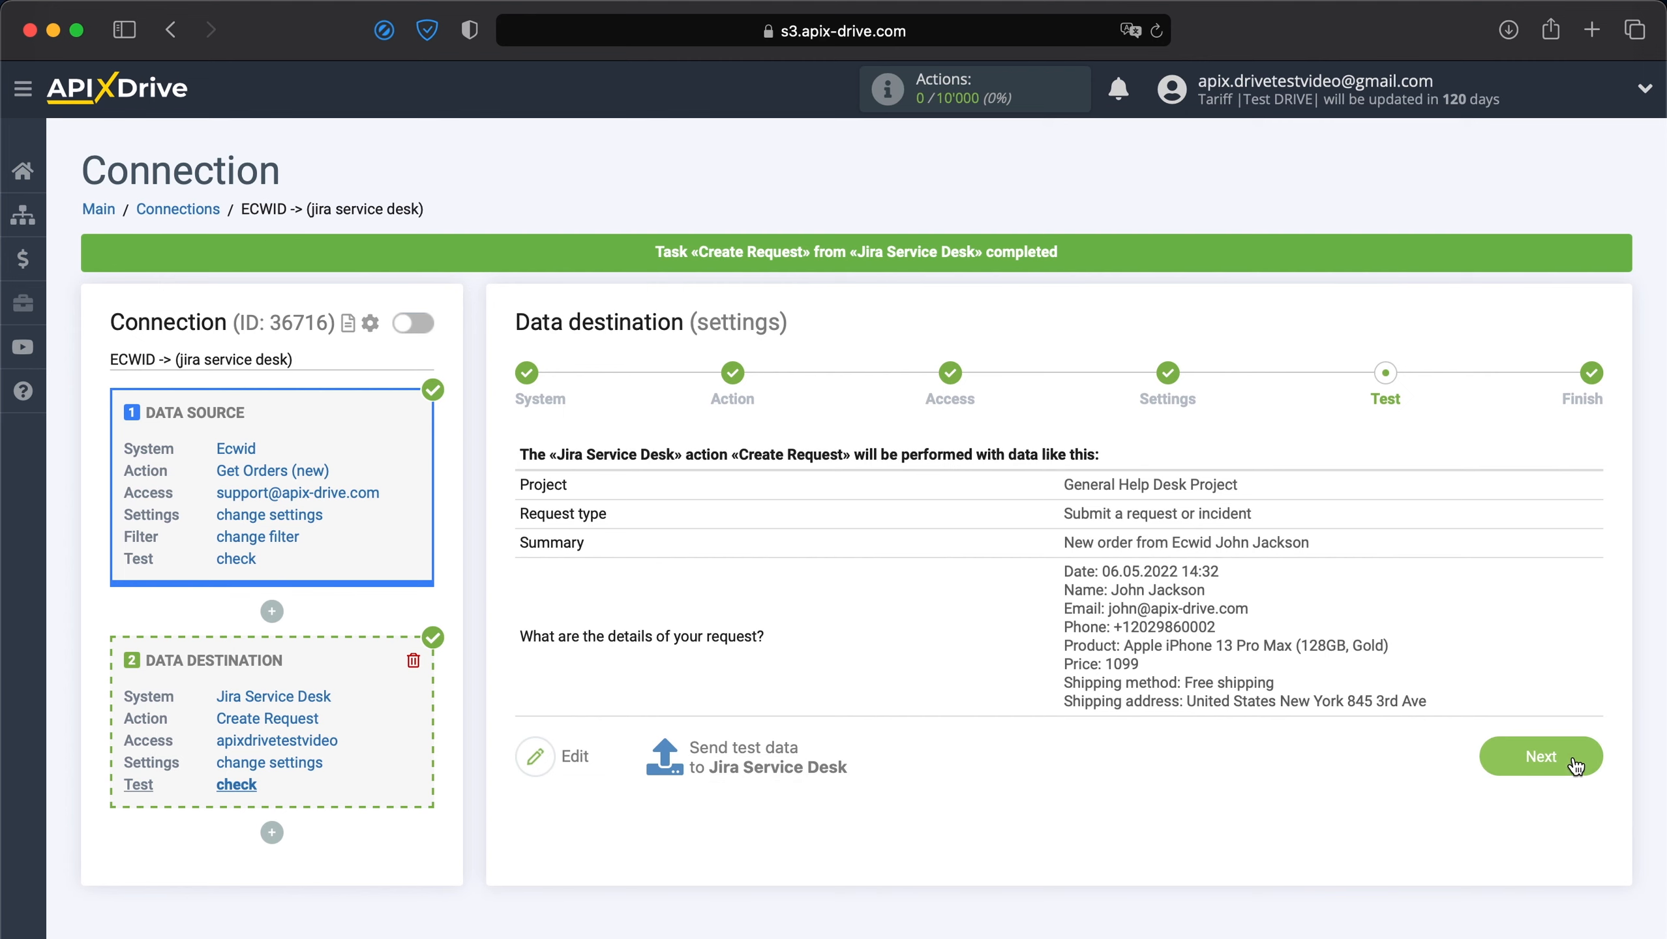
{"action": "left_click", "coordinate": [1576, 763]}
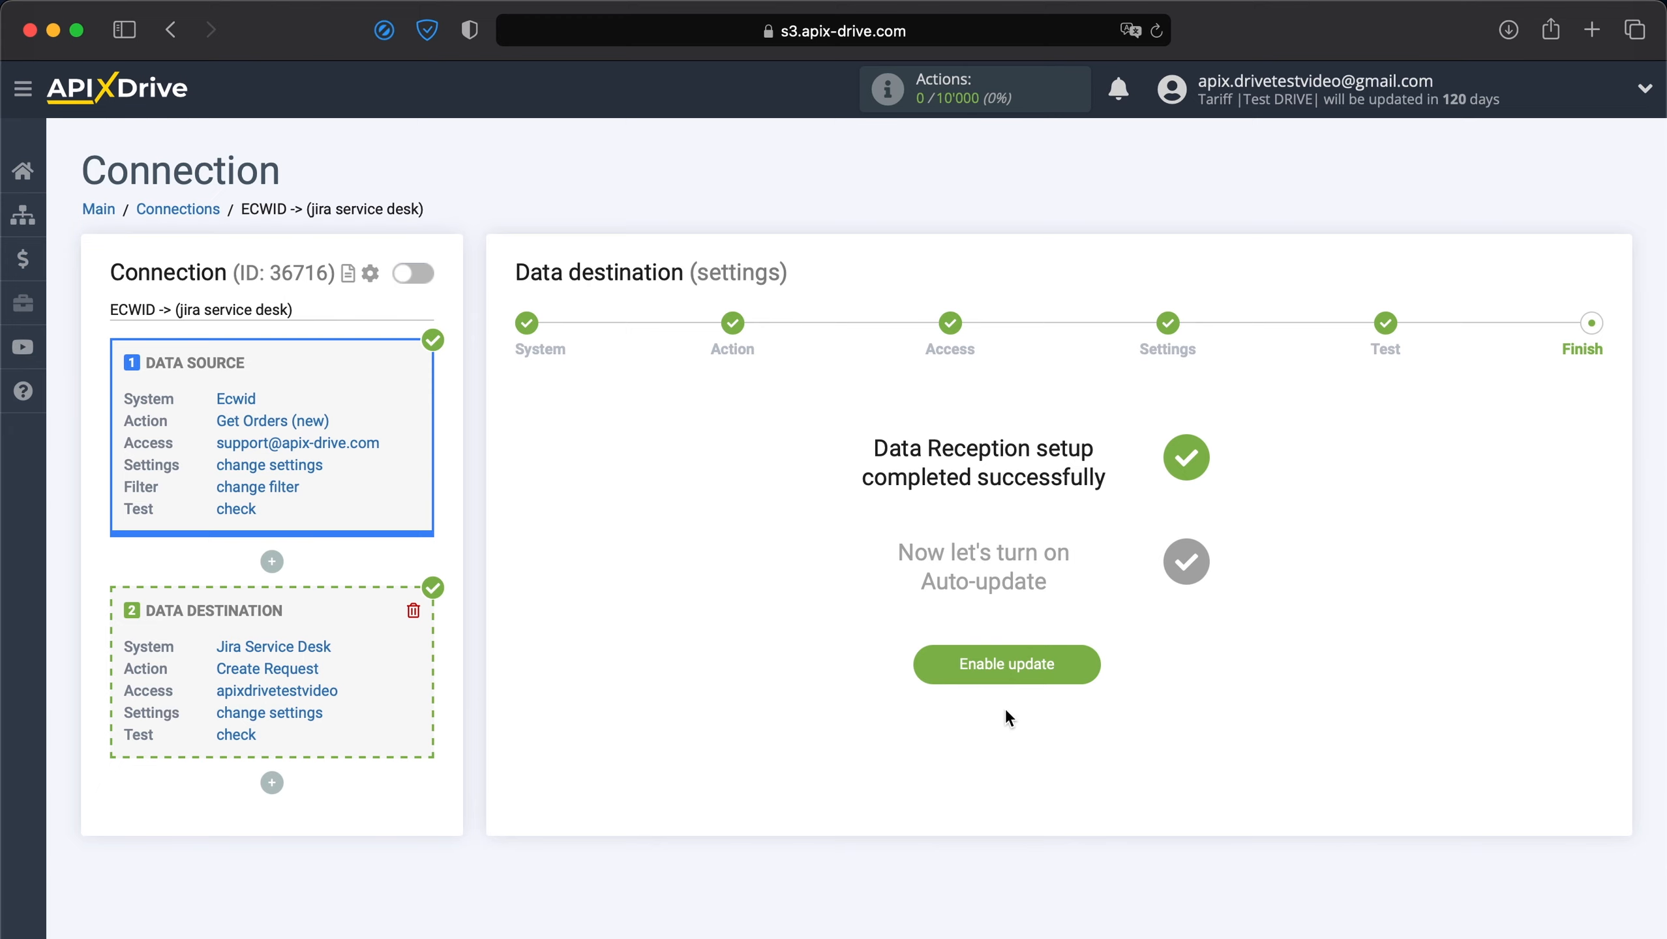
Enable auto-update on the ECWID -> jira service desk connection and save its interval as 5 minutes.
{"action": "left_click", "coordinate": [976, 676]}
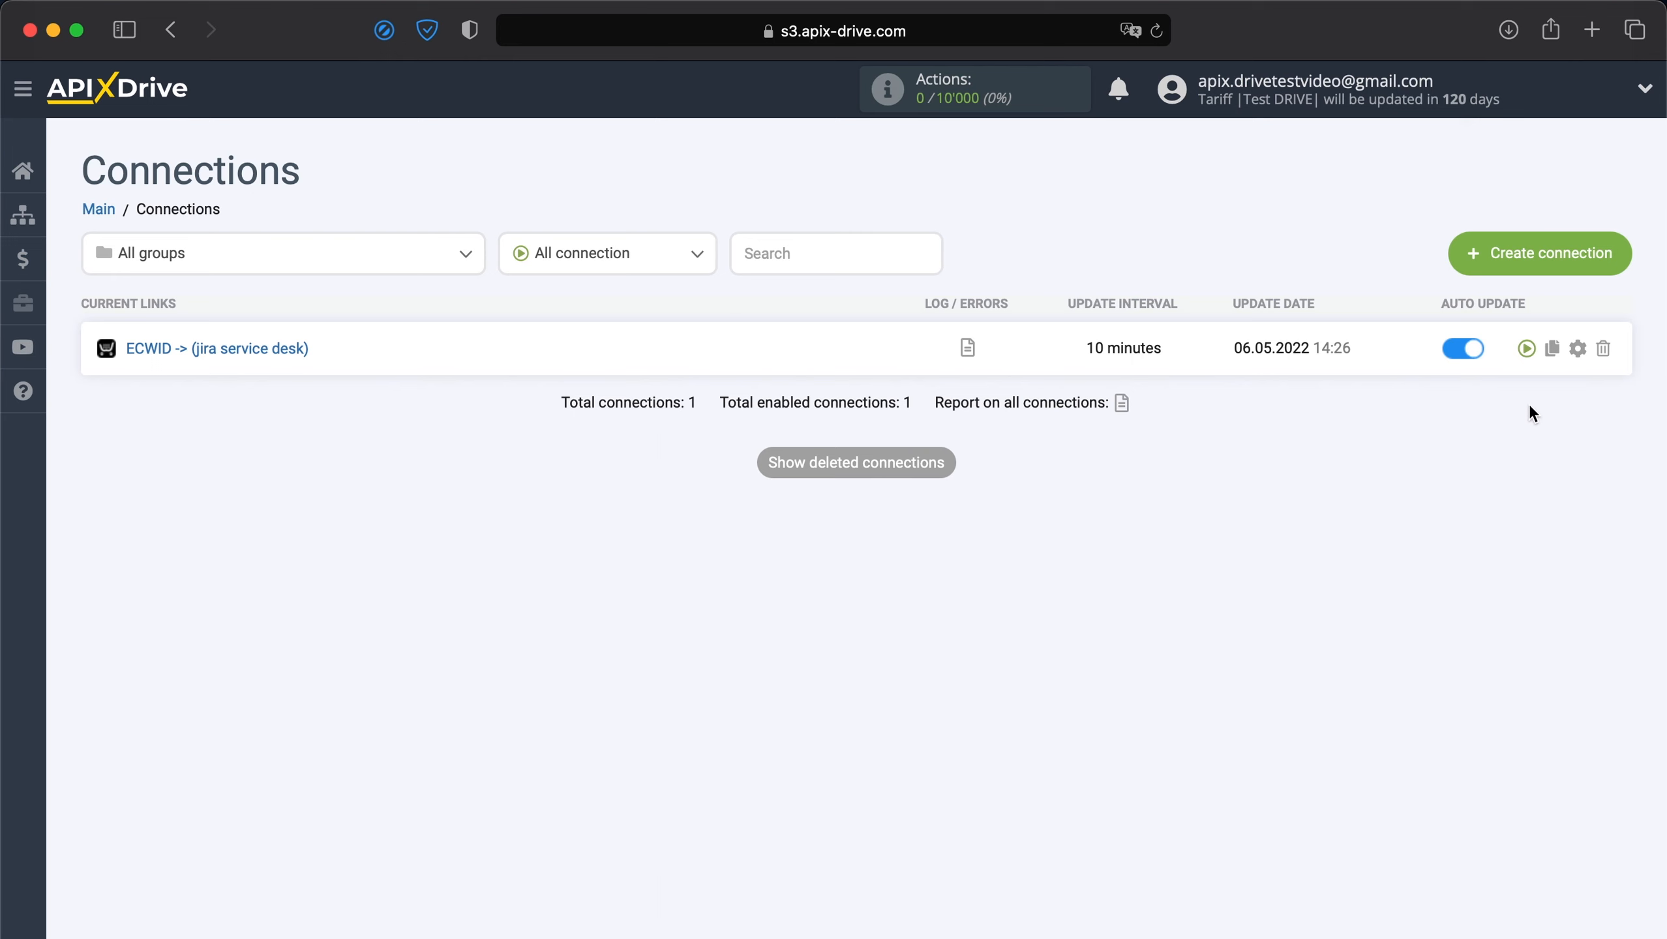
{"action": "left_click", "coordinate": [1579, 351]}
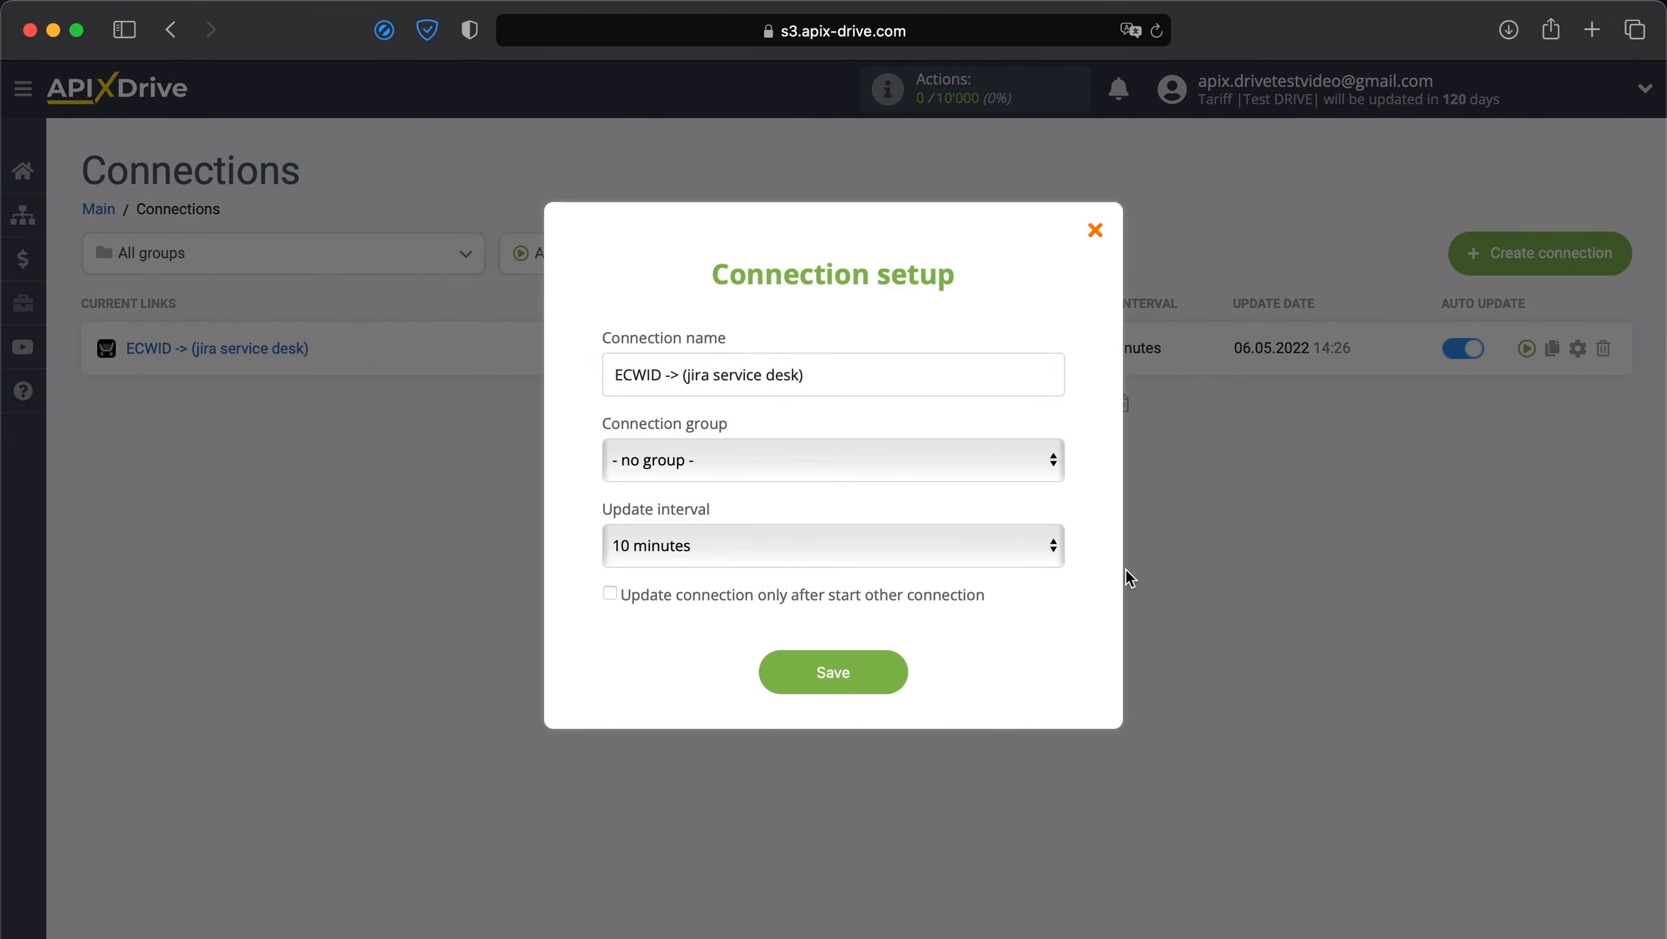
{"action": "left_click", "coordinate": [924, 551]}
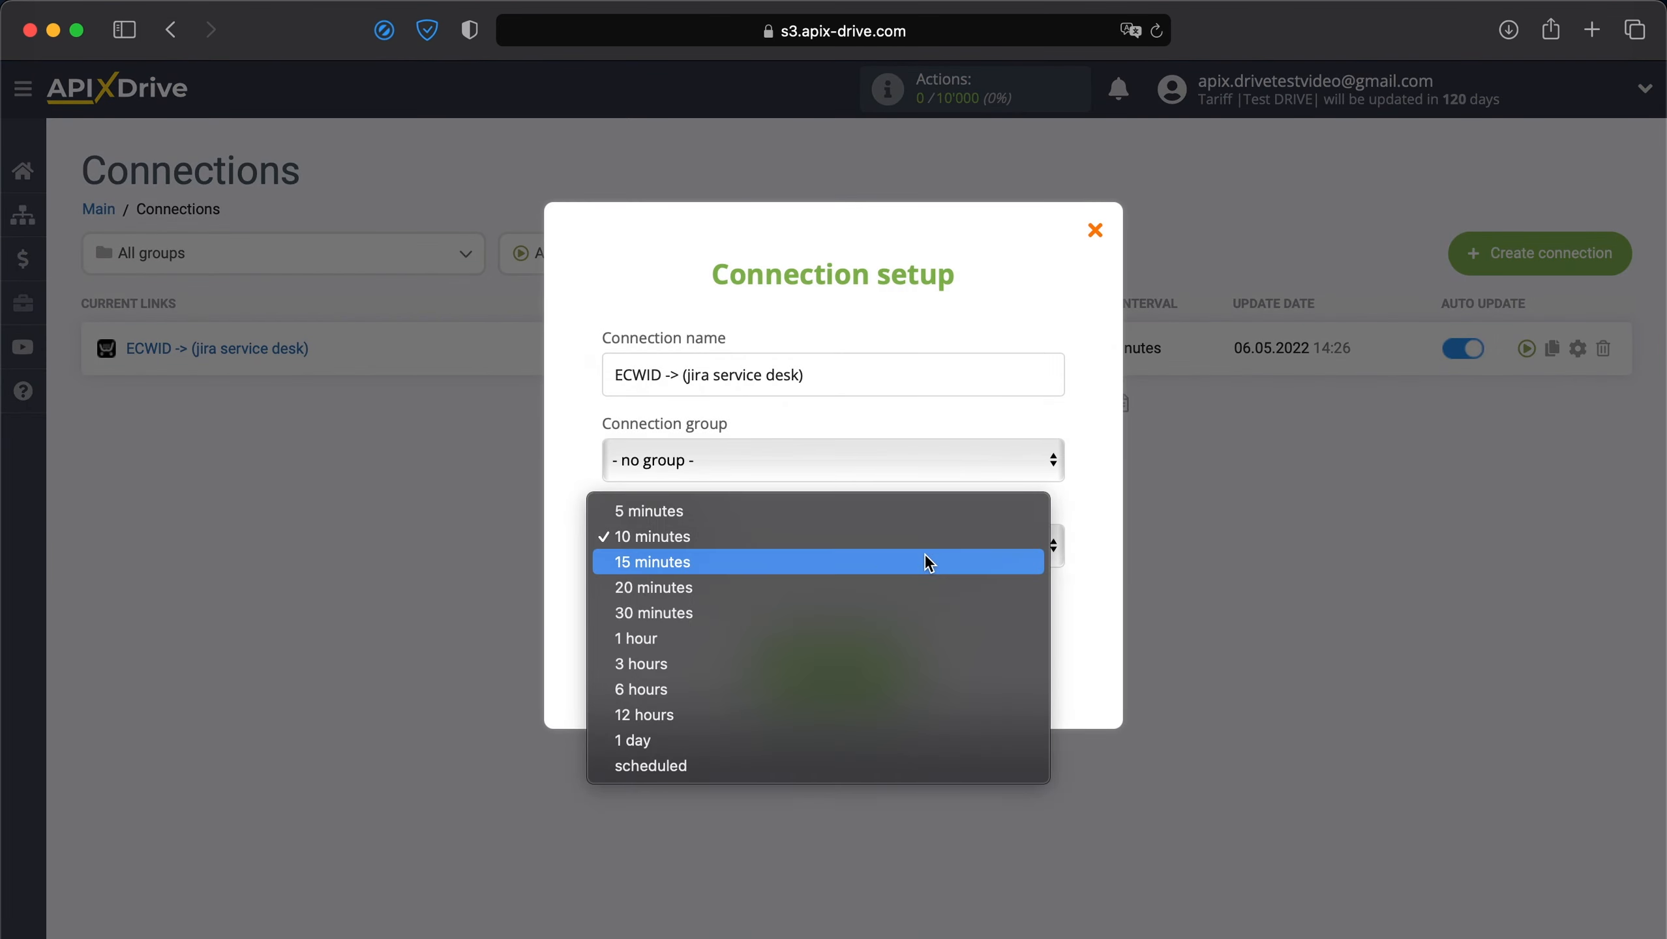
{"action": "left_click", "coordinate": [947, 512]}
{"action": "left_click", "coordinate": [863, 661]}
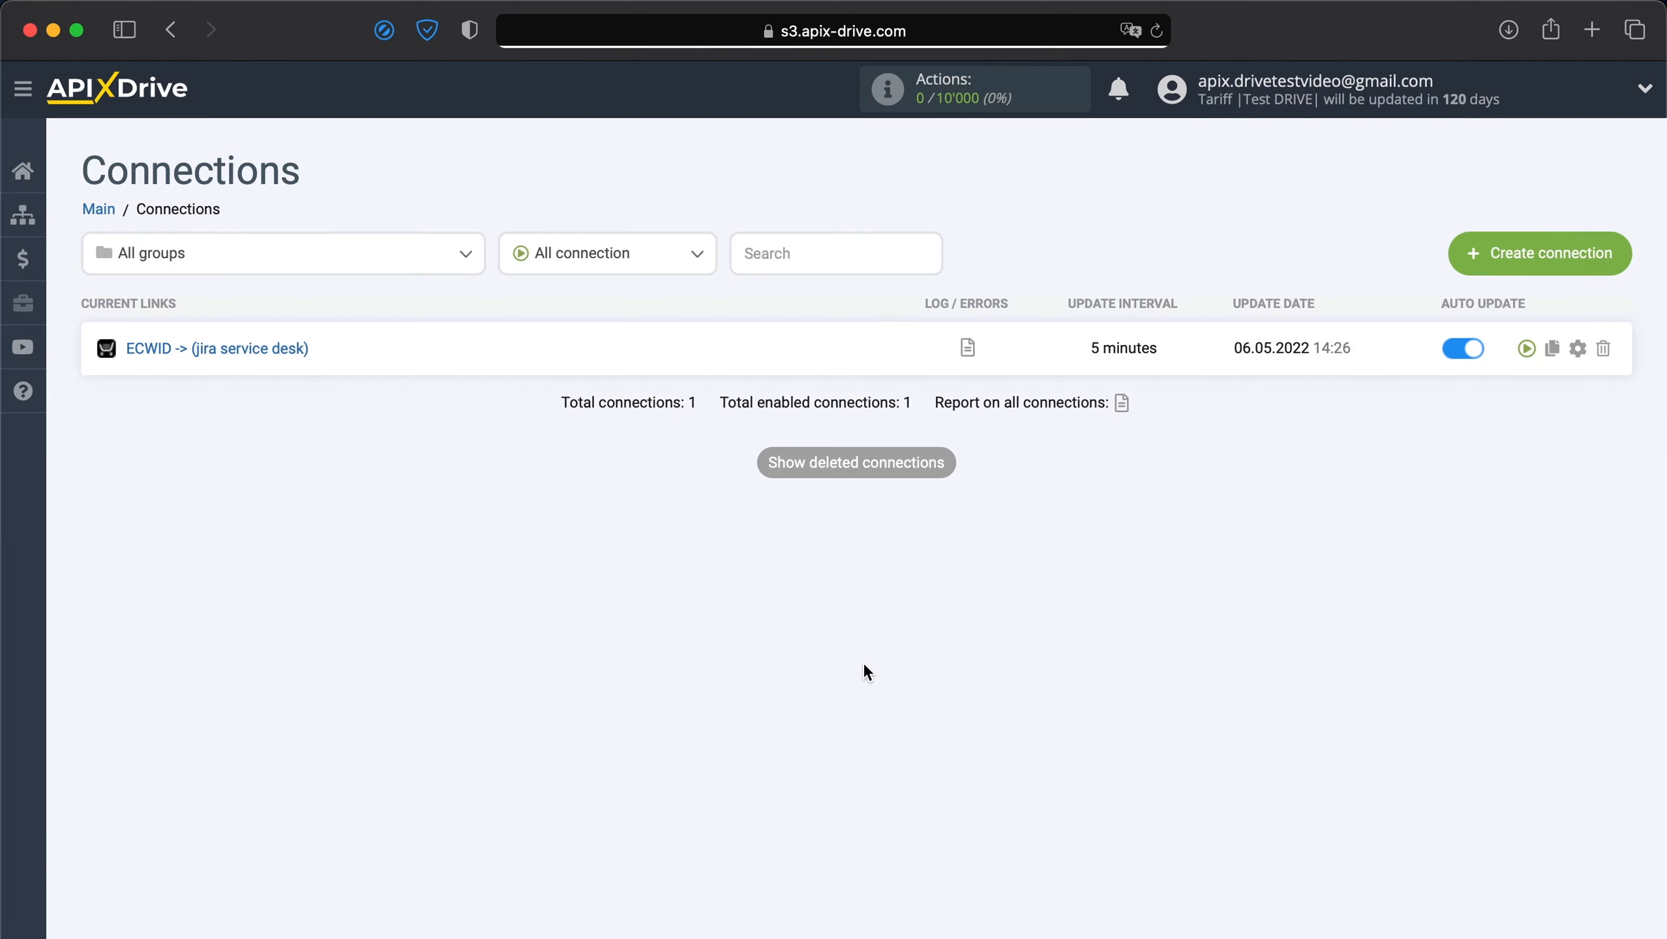